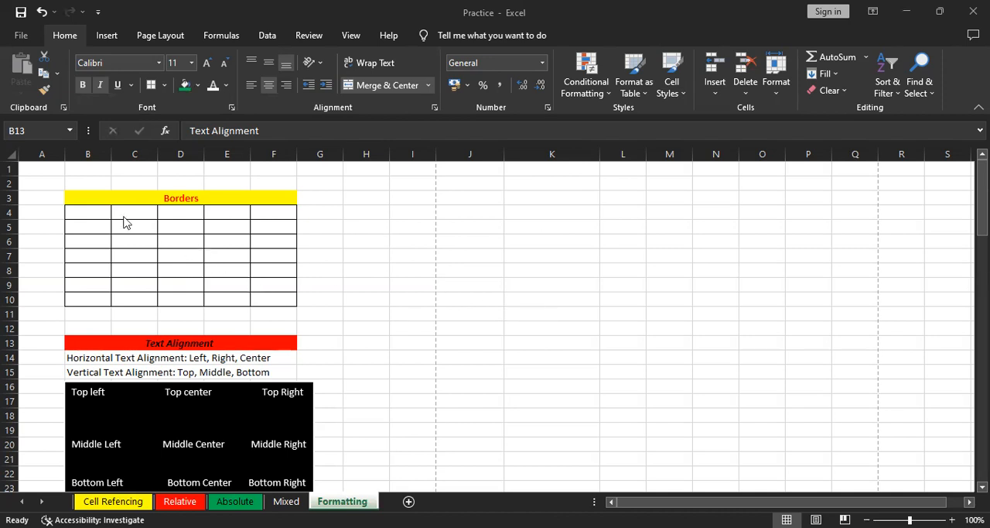
Remove all borders from the range B3:F11 containing the Borders heading and table
left_click(85, 197)
left_click_drag(85, 196, 256, 315)
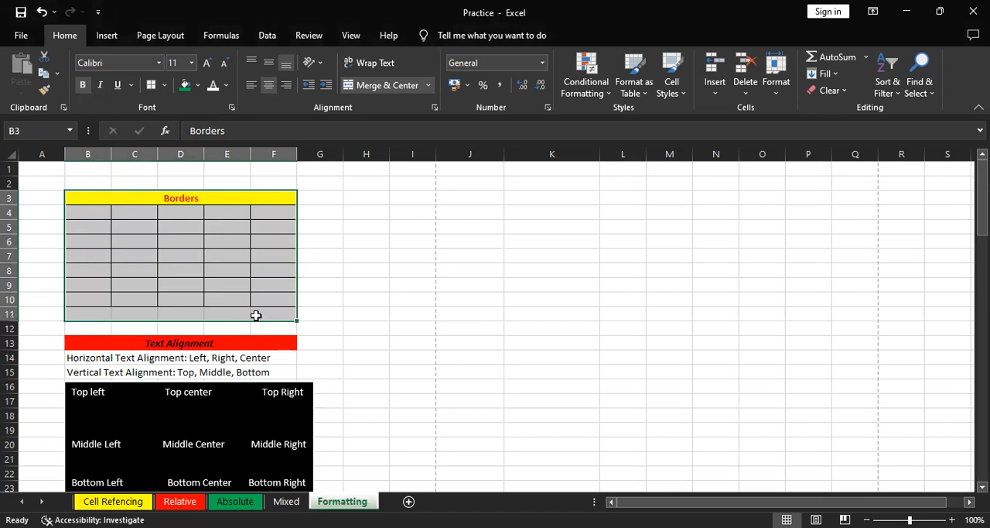
left_click(164, 85)
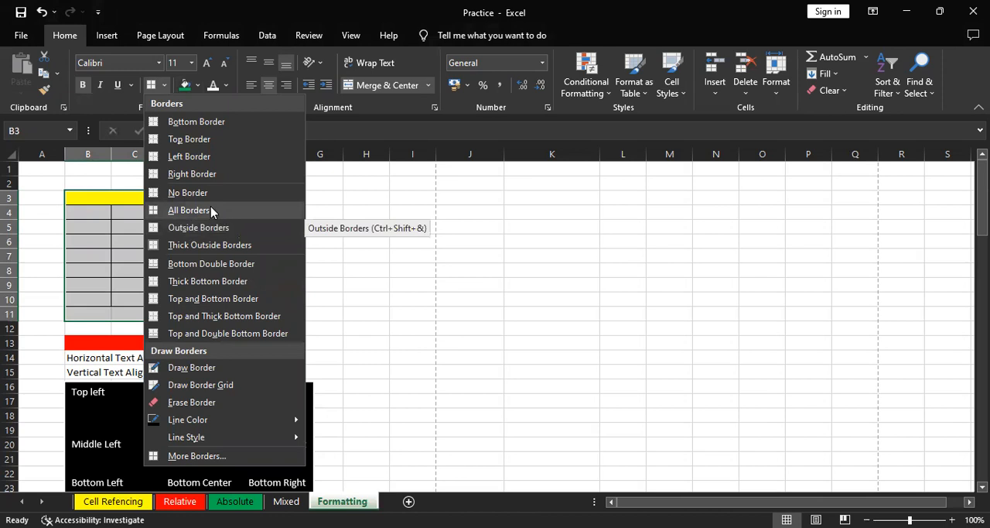
left_click(197, 193)
left_click(395, 255)
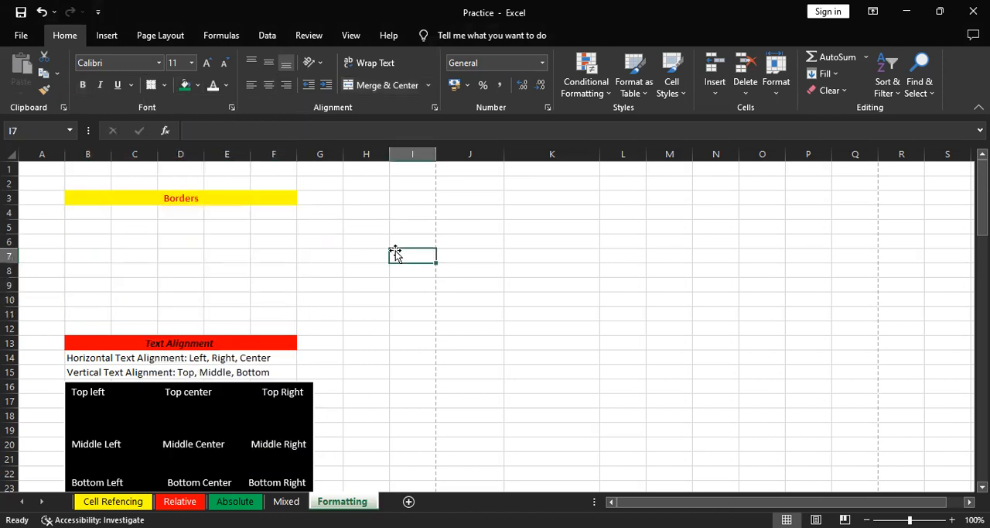
Check how the Formatting sheet looks in the print preview and return to the worksheet
left_click(25, 39)
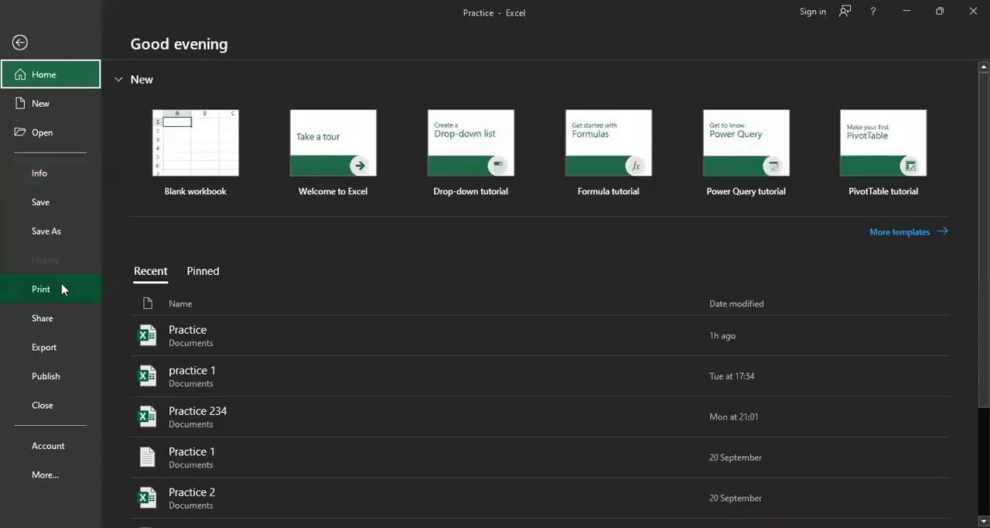
left_click(62, 288)
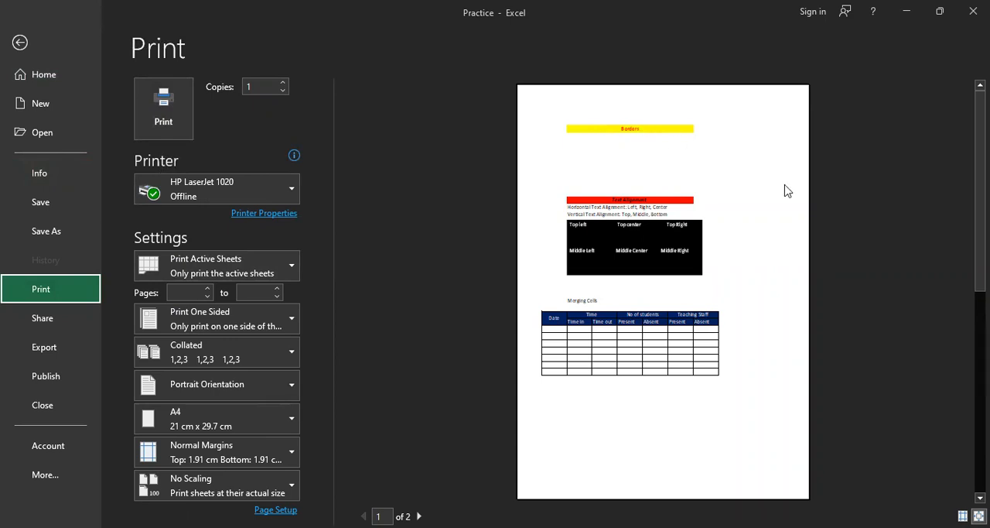
left_click(39, 53)
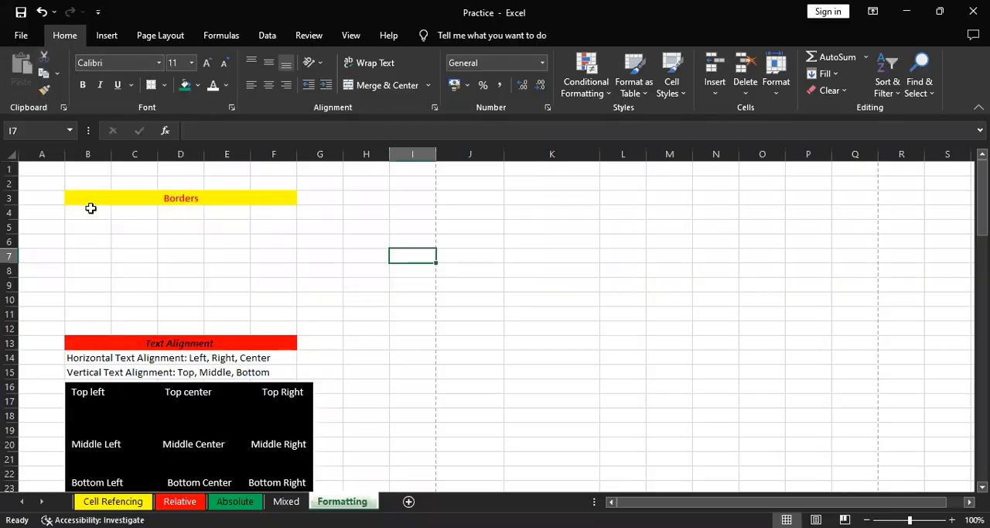
Apply All Borders to the range B3:F10, including the Borders heading
left_click_drag(80, 202, 167, 293)
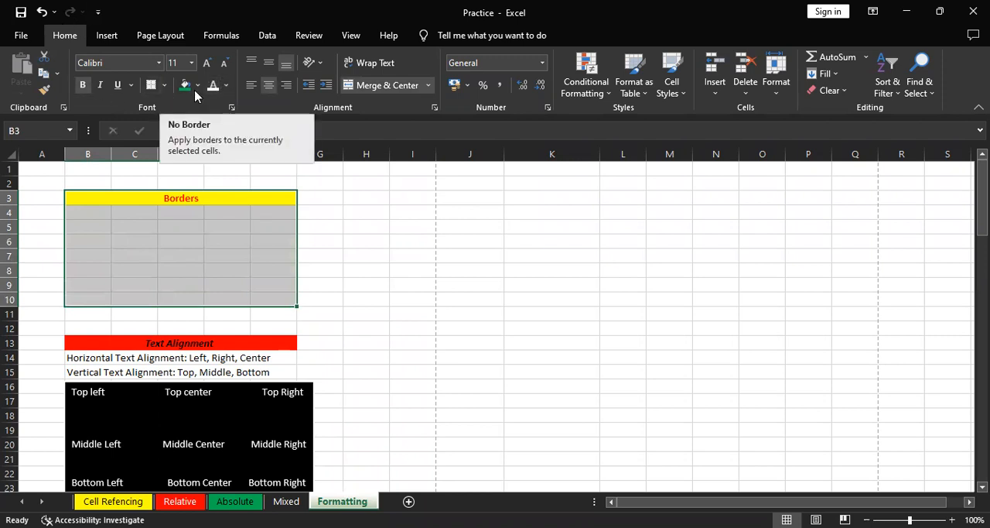
left_click(164, 84)
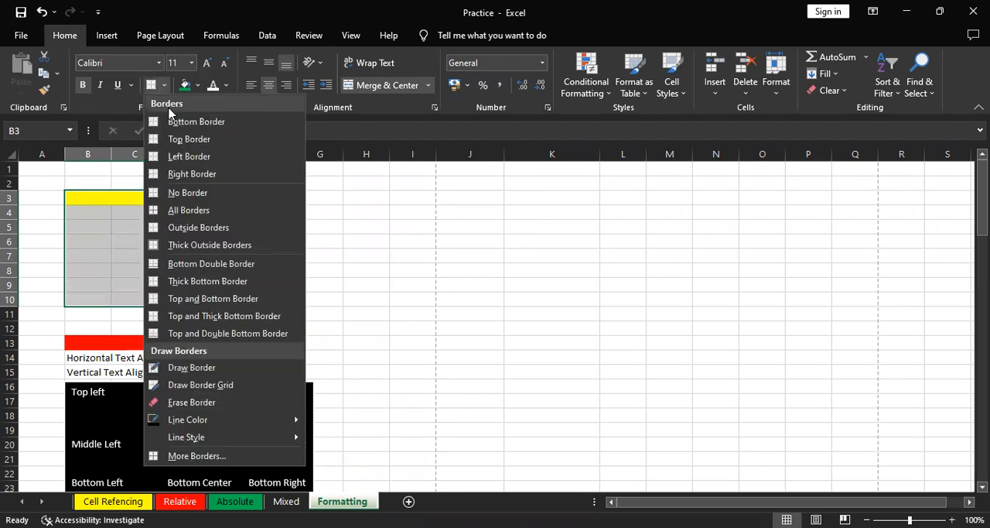
left_click(181, 209)
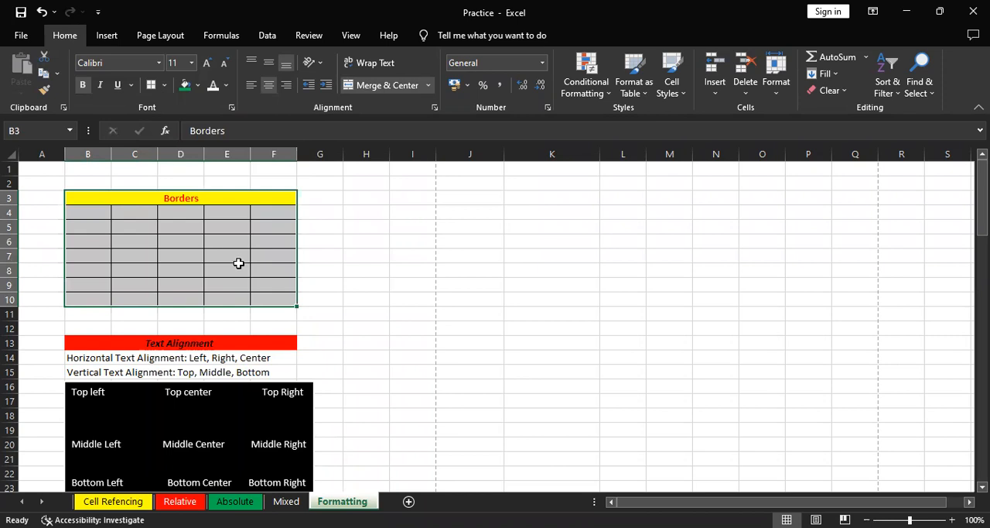
Apply a Top Border to the selected range B3:F10
left_click(165, 86)
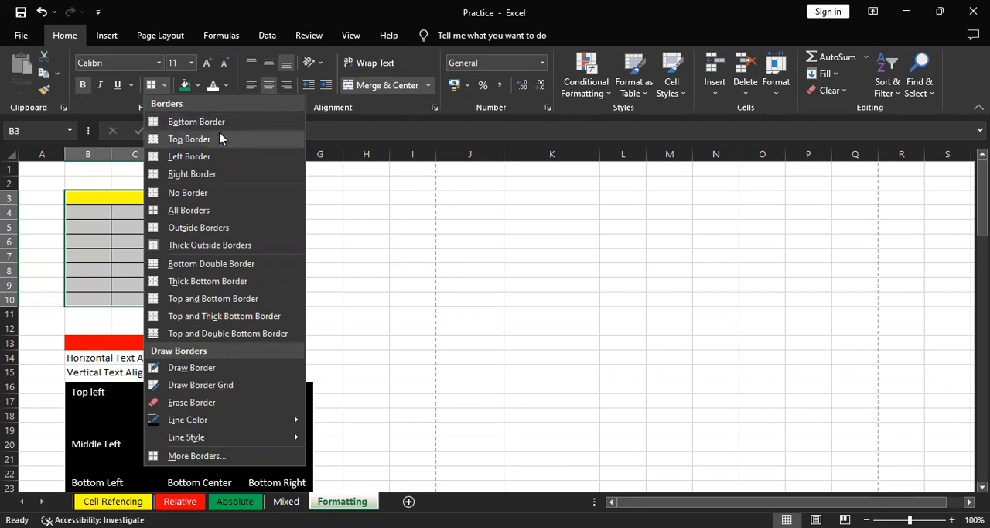
left_click(189, 138)
left_click(349, 267)
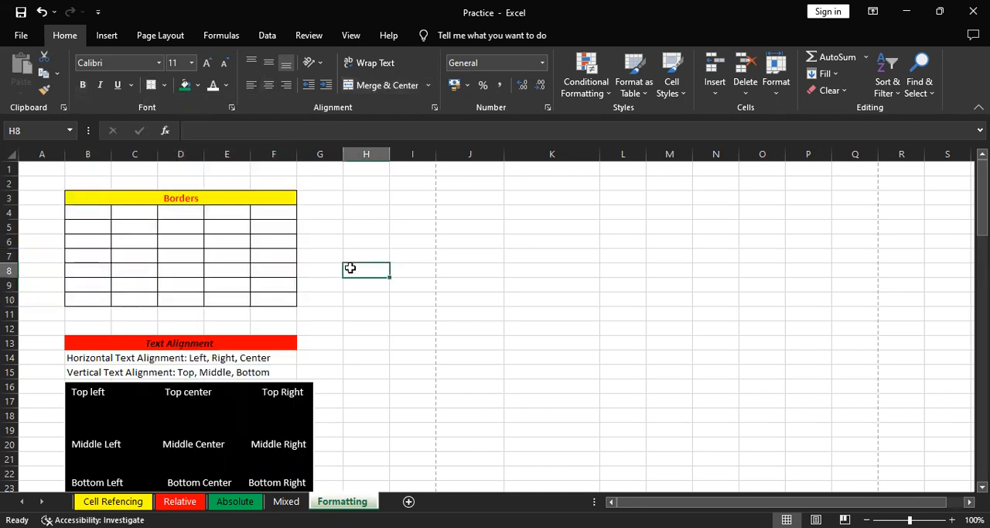
Apply a Top Border to the merged Borders heading cell in row 3 only
left_click(206, 192)
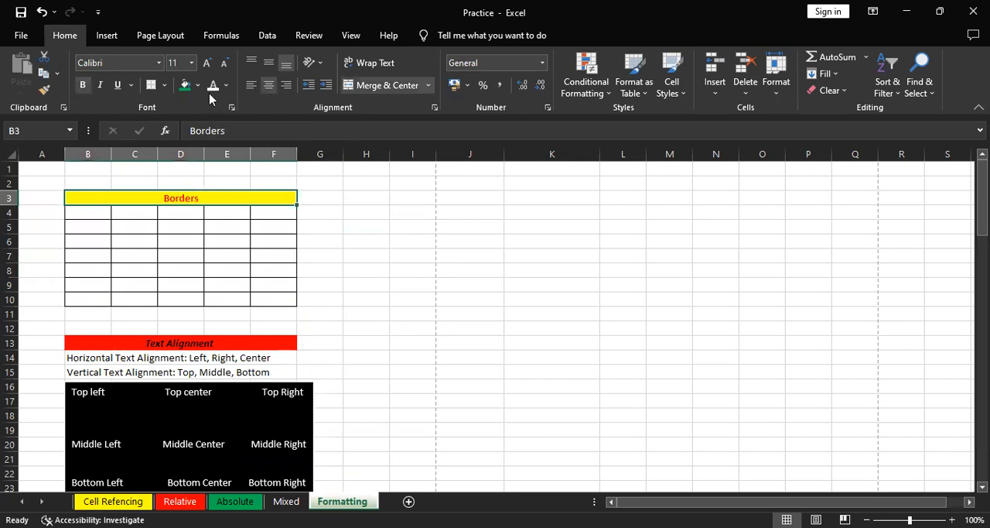
left_click(164, 85)
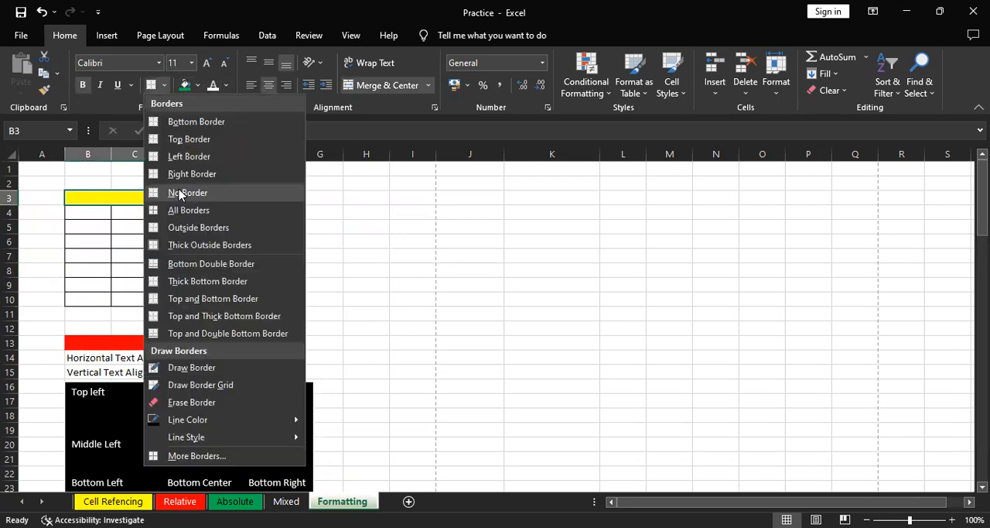
left_click(248, 133)
left_click(407, 258)
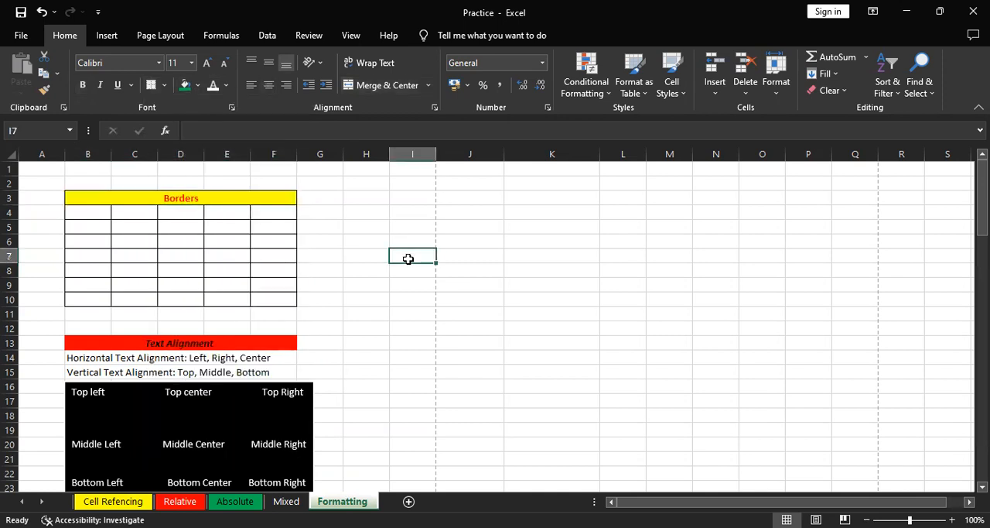
left_click(243, 188)
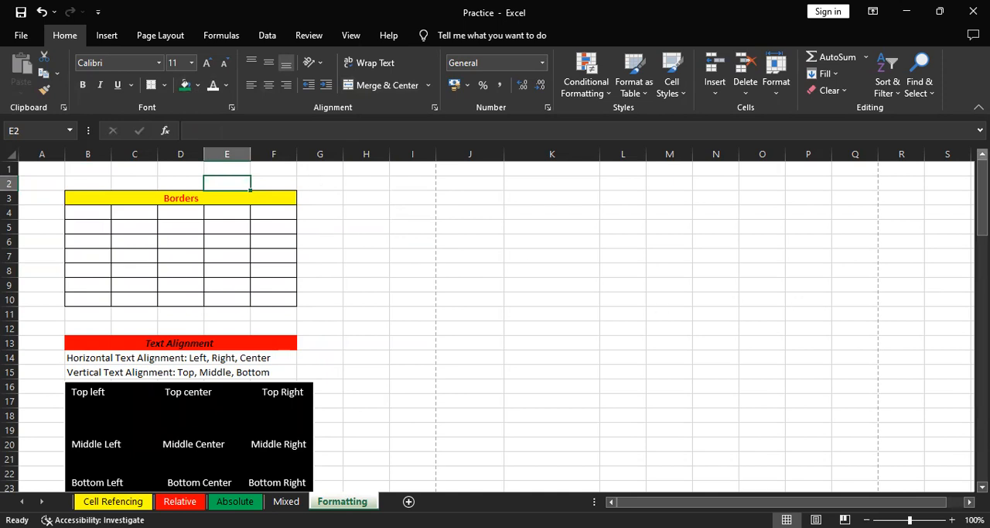
Increase the height of row 15 and auto-fit it back to its text
left_click_drag(982, 193, 981, 231)
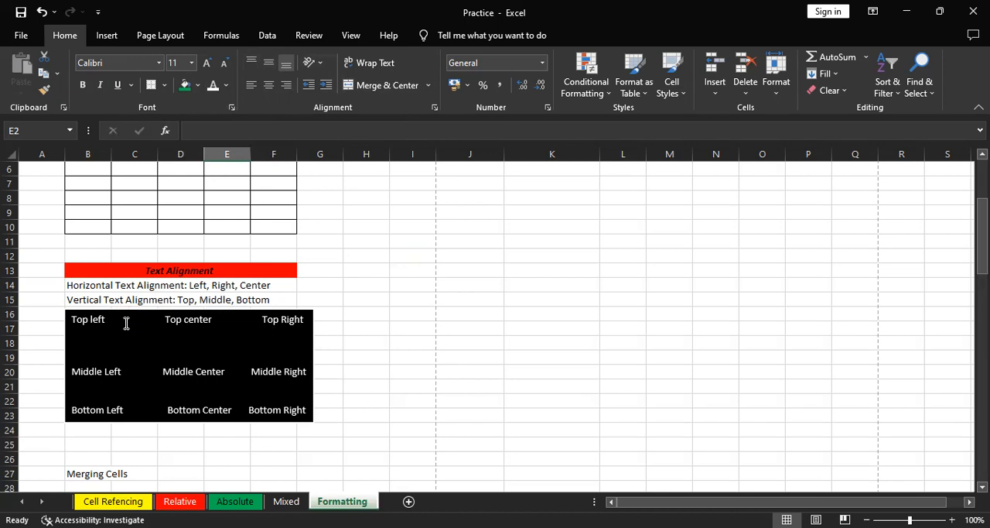
left_click(534, 297)
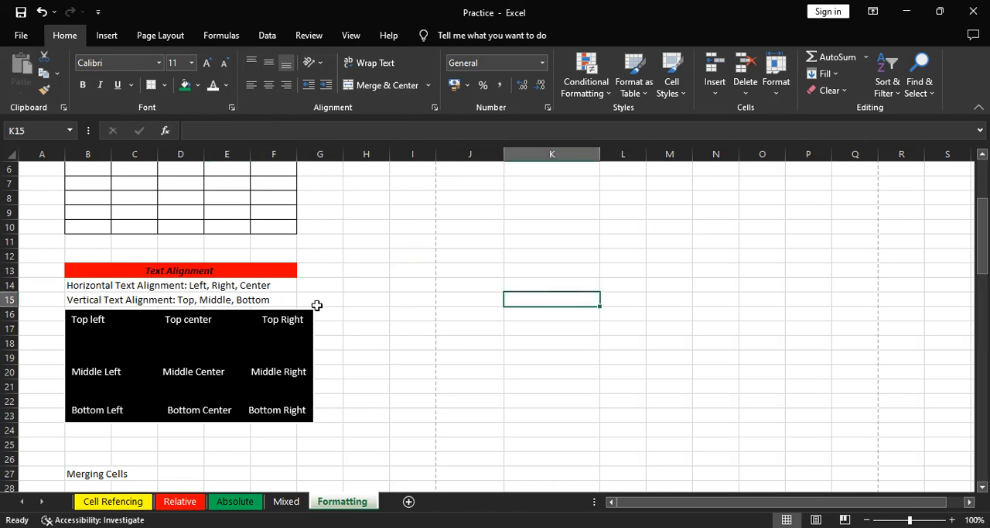
left_click_drag(17, 306, 17, 335)
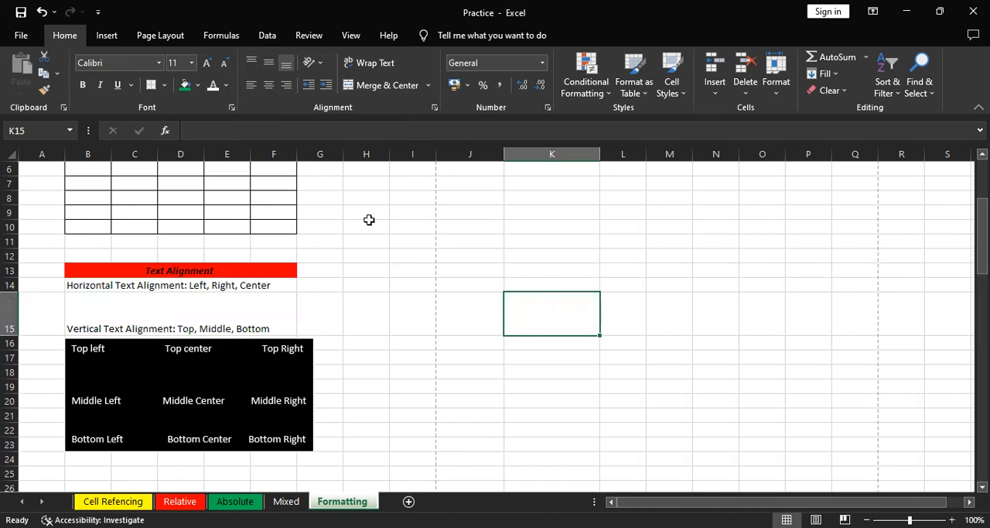
double_click(7, 334)
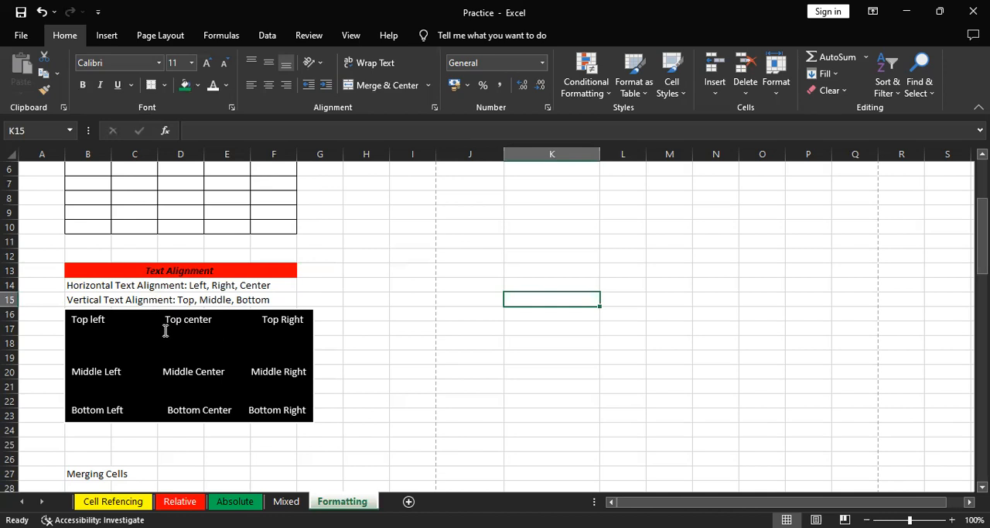
Examine the alignment labels in the black rectangle under Text Alignment, from Top left through Bottom Right
left_click(108, 317)
left_click_drag(107, 316, 75, 324)
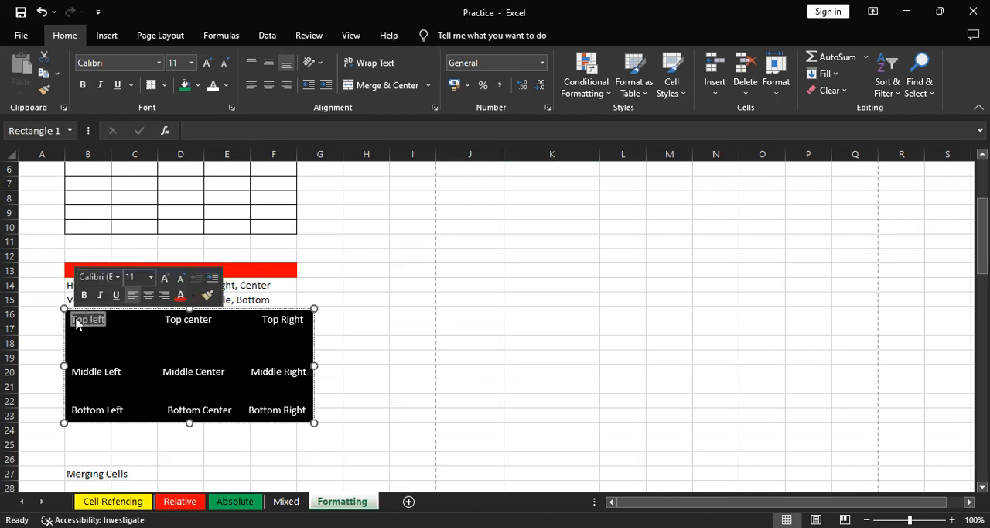
left_click(475, 326)
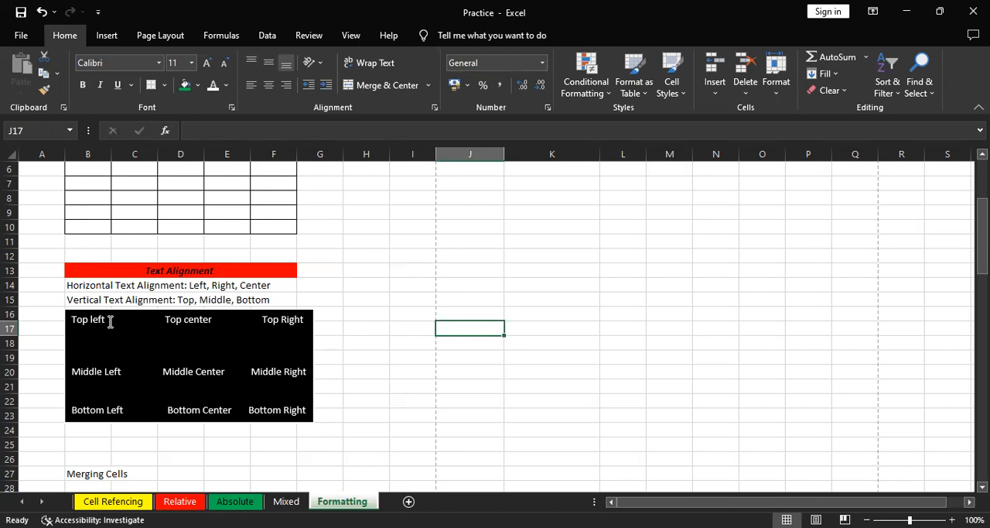
left_click(219, 315)
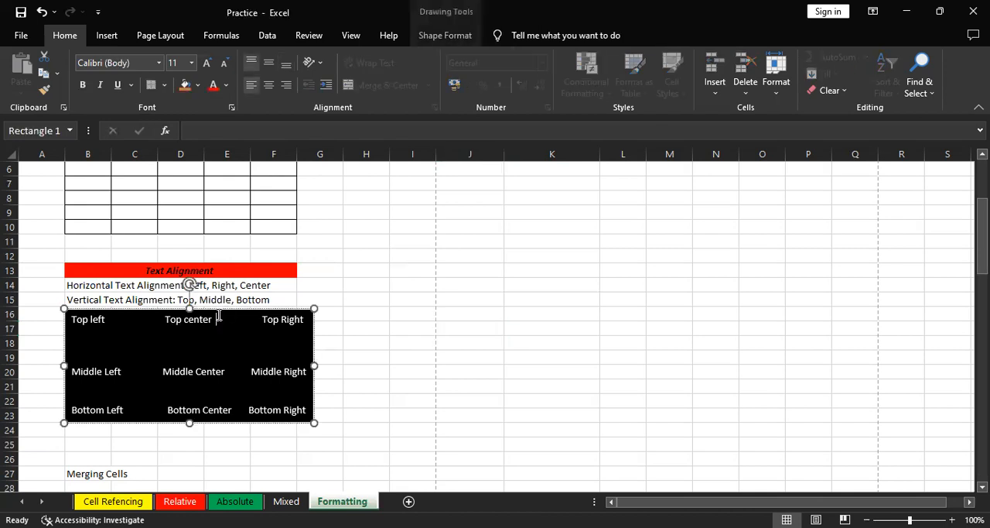
left_click_drag(219, 315, 167, 317)
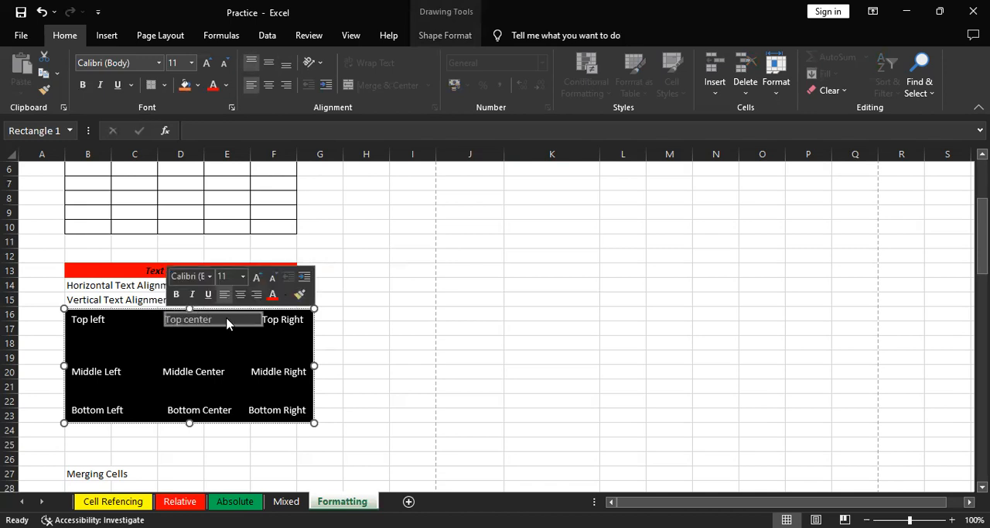
left_click(254, 320)
left_click_drag(273, 320, 303, 324)
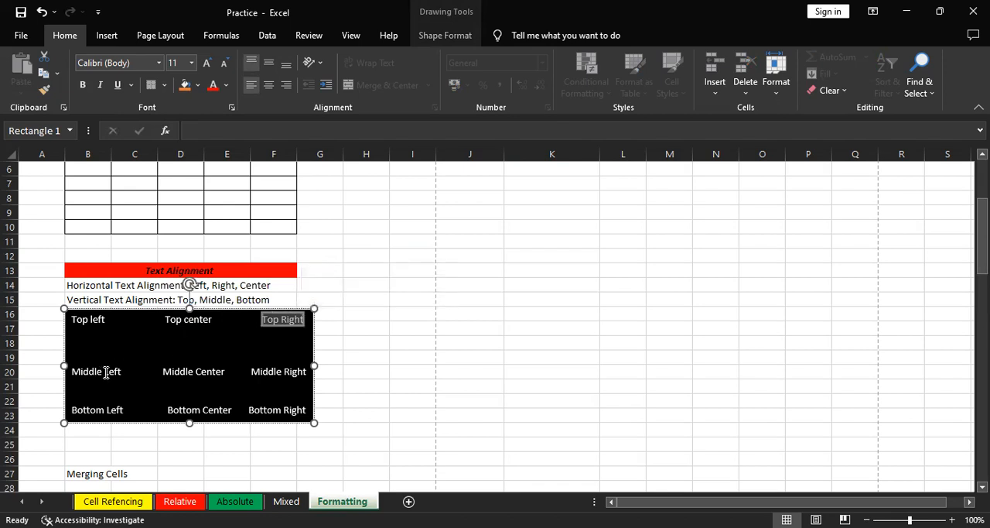
left_click_drag(125, 371, 99, 371)
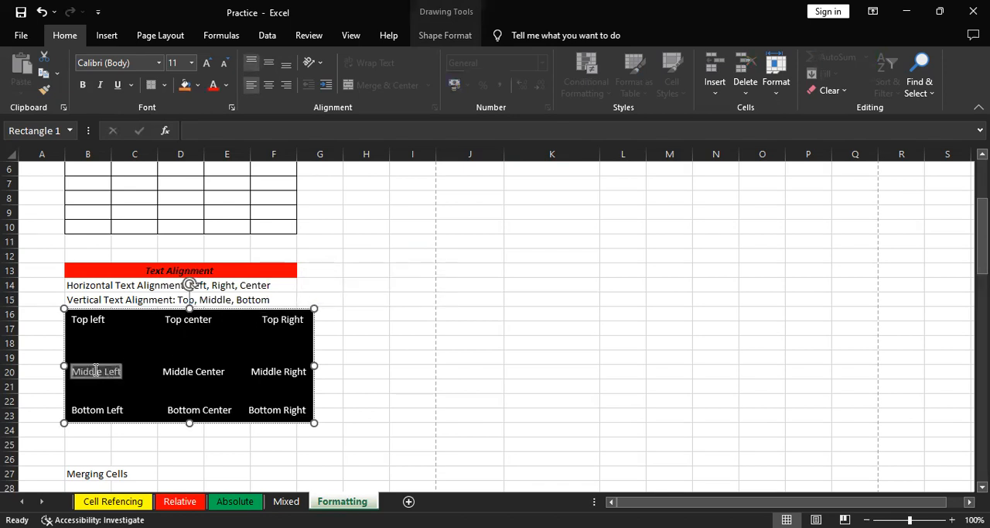
left_click_drag(226, 371, 193, 377)
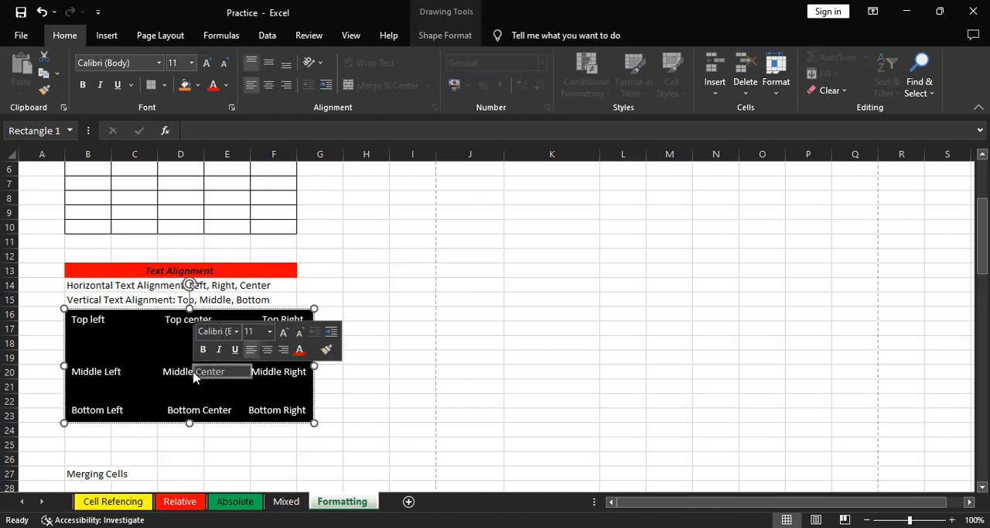
left_click(283, 369)
left_click(103, 410)
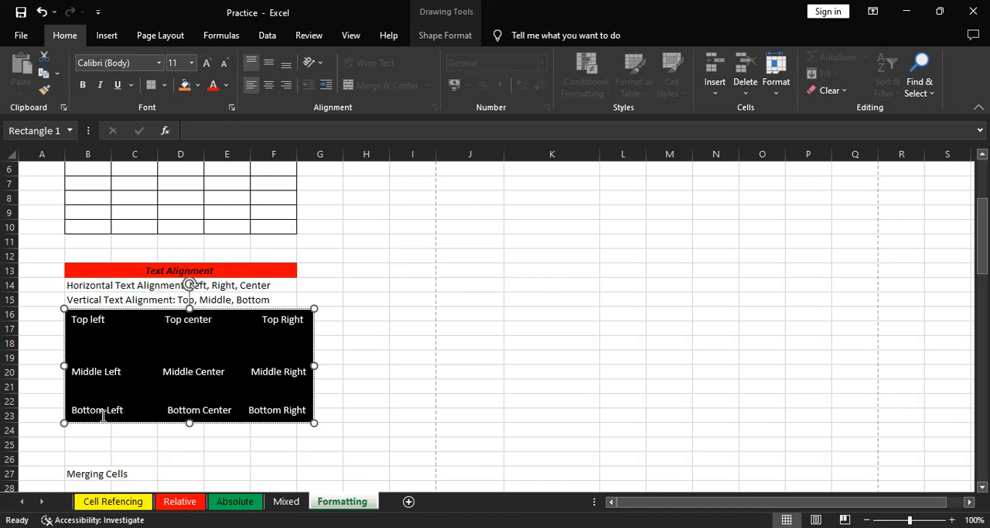
left_click(233, 402)
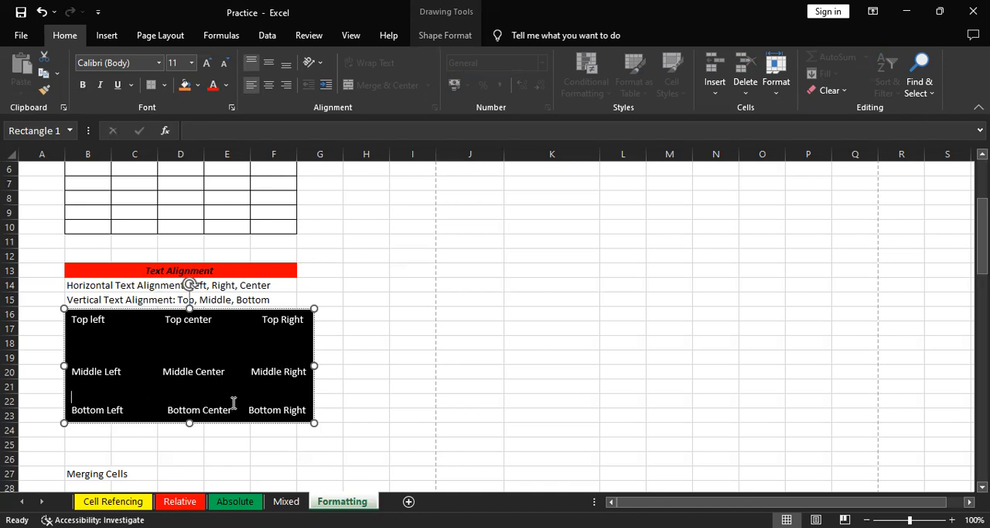
left_click(274, 410)
Enter the sample text "Text aligment" in cell K13
left_click(533, 266)
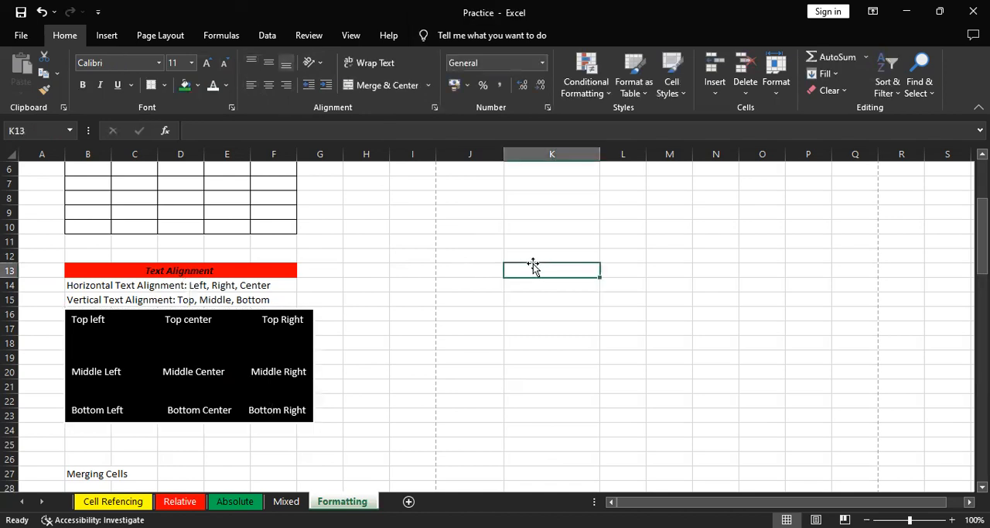
type("Te")
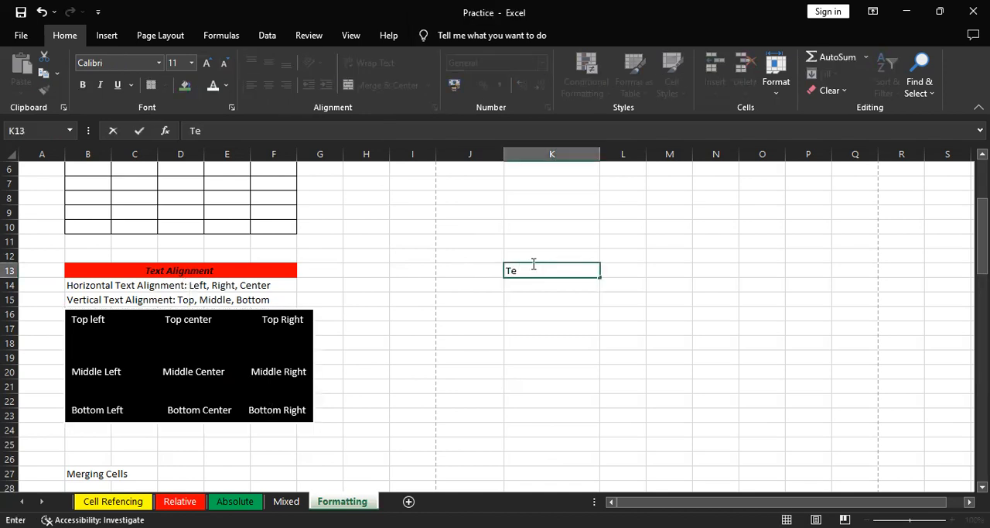
type("xt aling")
key("BackSpace")
key("BackSpace")
type("gnment")
key("Return")
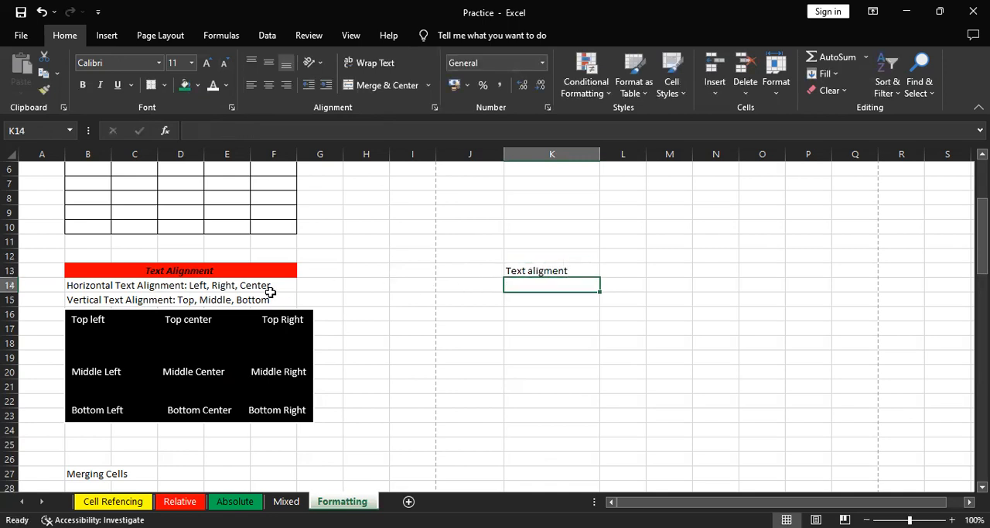
Increase the height of row 13, containing the sample text in K13, to about three times a normal row
left_click_drag(270, 292, 314, 283)
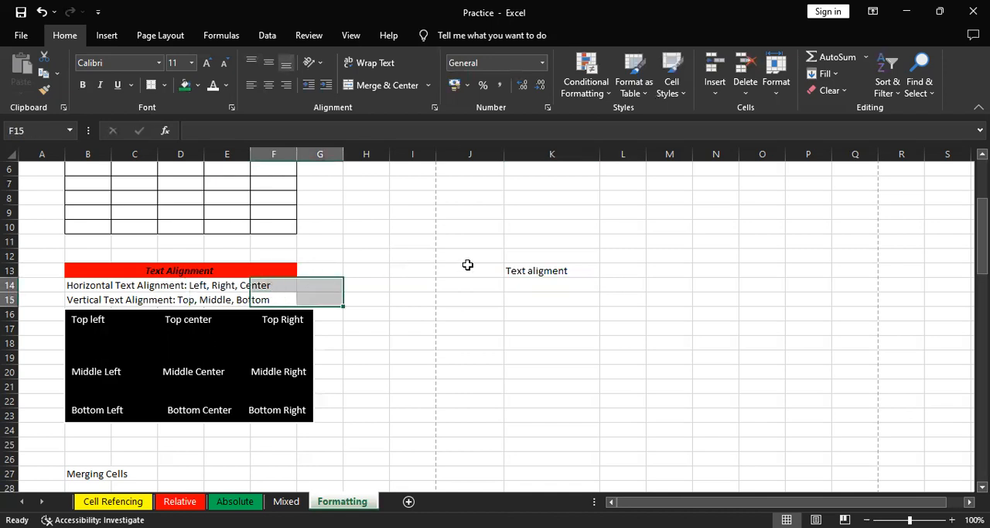
left_click(521, 267)
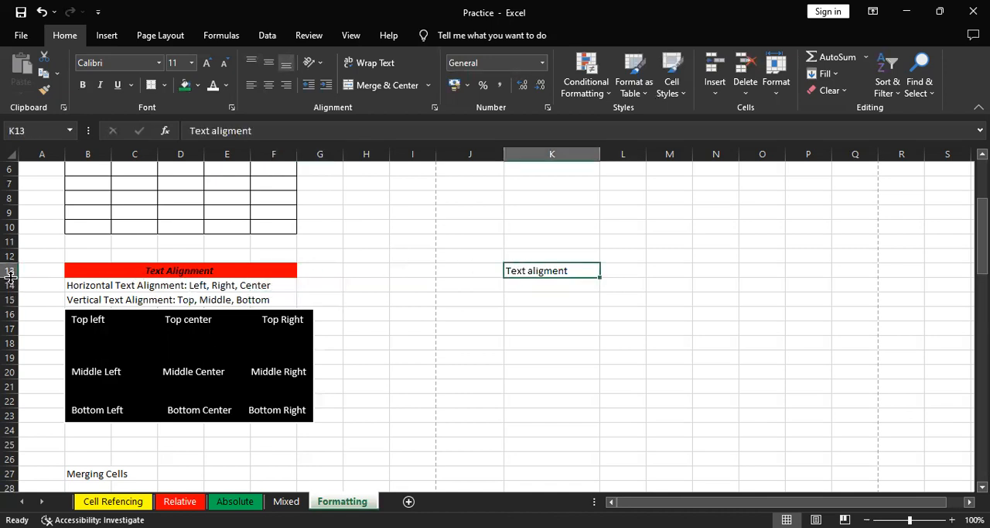
left_click_drag(10, 276, 8, 276)
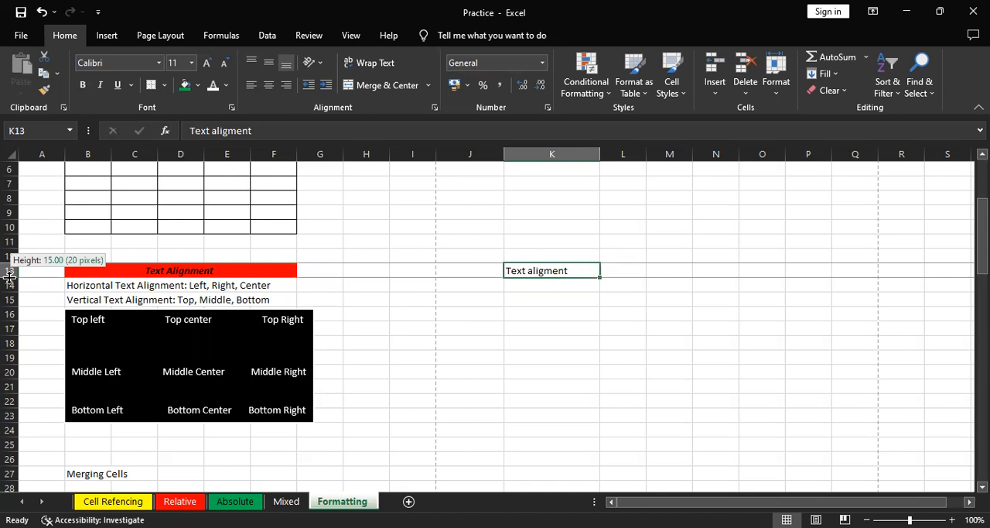
left_click_drag(9, 276, 9, 276)
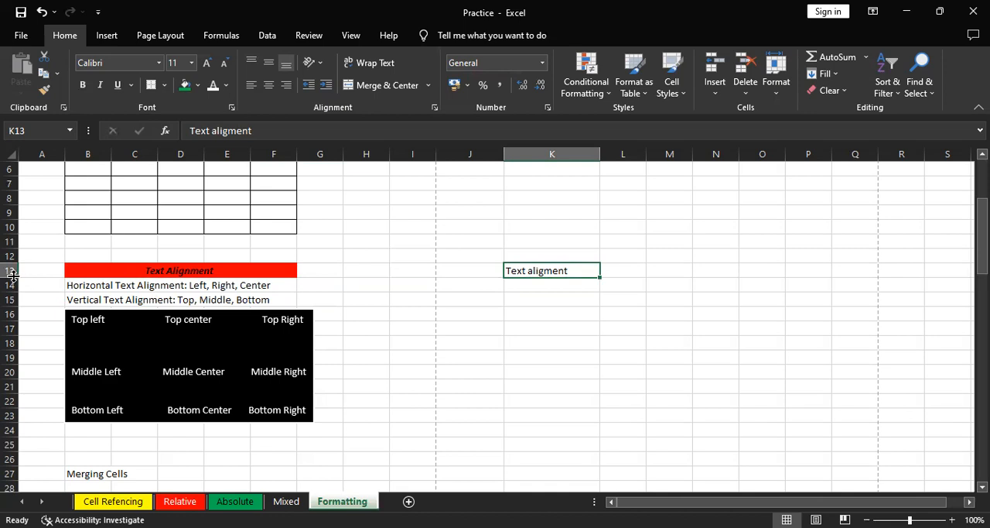
left_click_drag(12, 274, 19, 308)
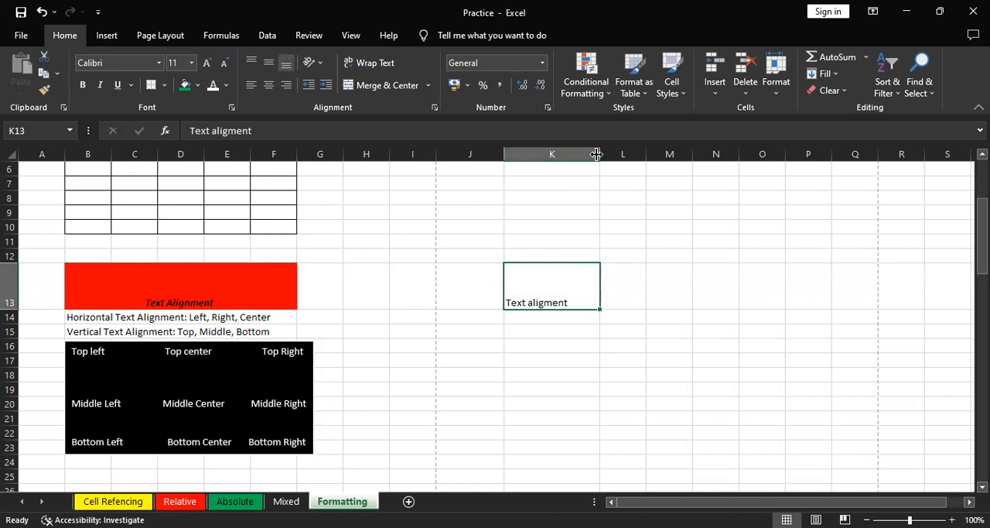
Widen column K and align the sample text in K13 horizontally to the center and to the right in turn
left_click_drag(596, 154, 632, 164)
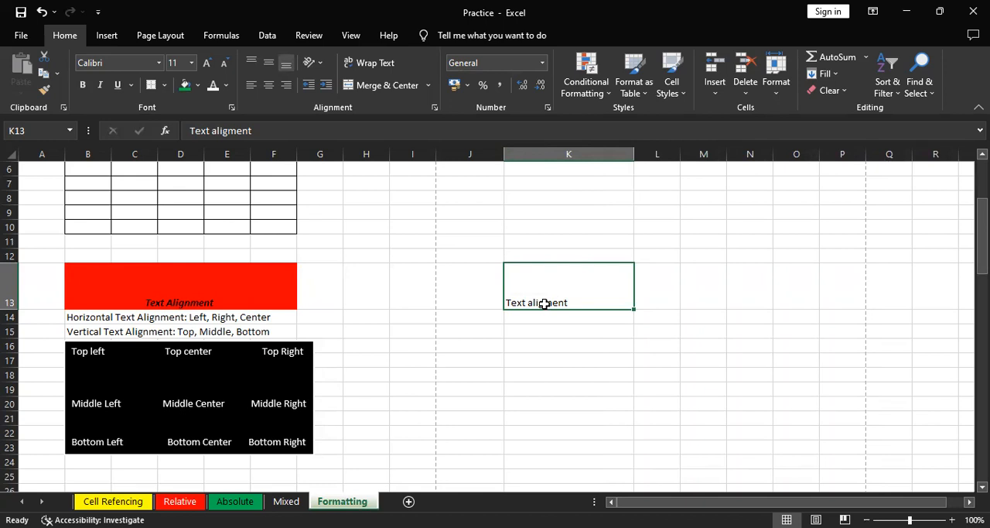
left_click(269, 86)
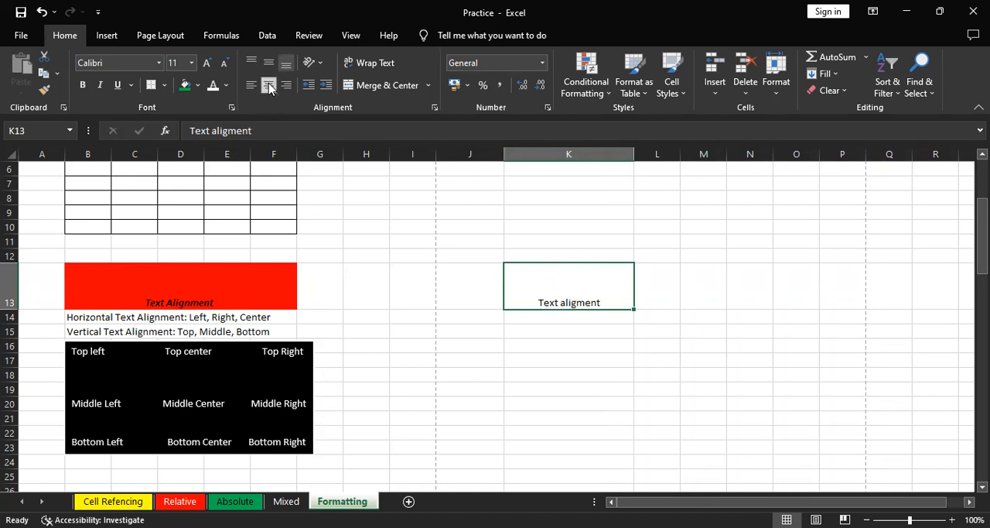
left_click(286, 85)
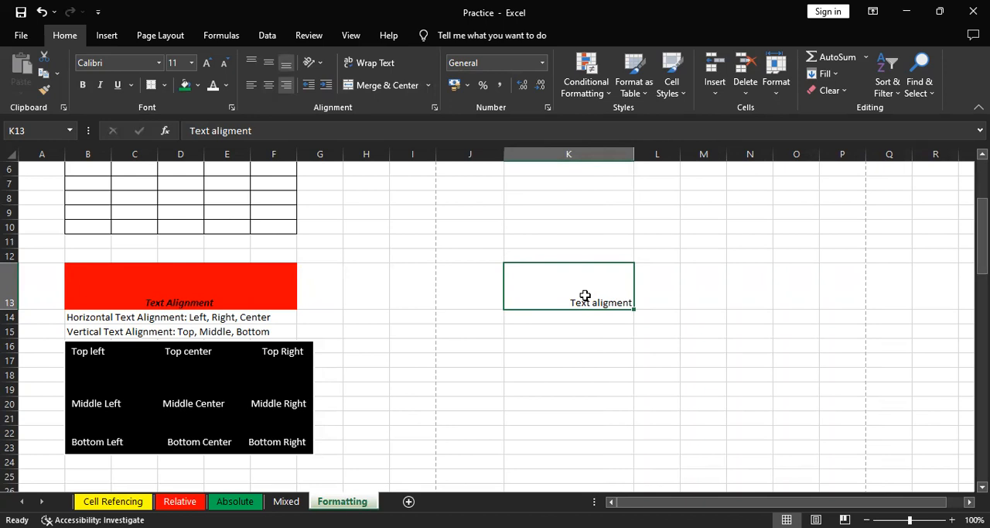
Cycle the vertical alignment of the sample text in K13 through top, middle and bottom
left_click(251, 63)
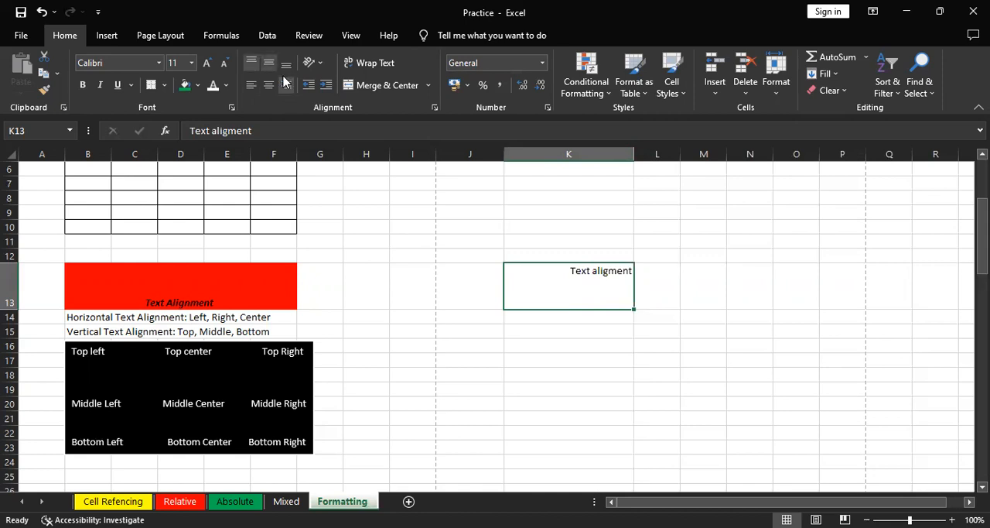
left_click(269, 63)
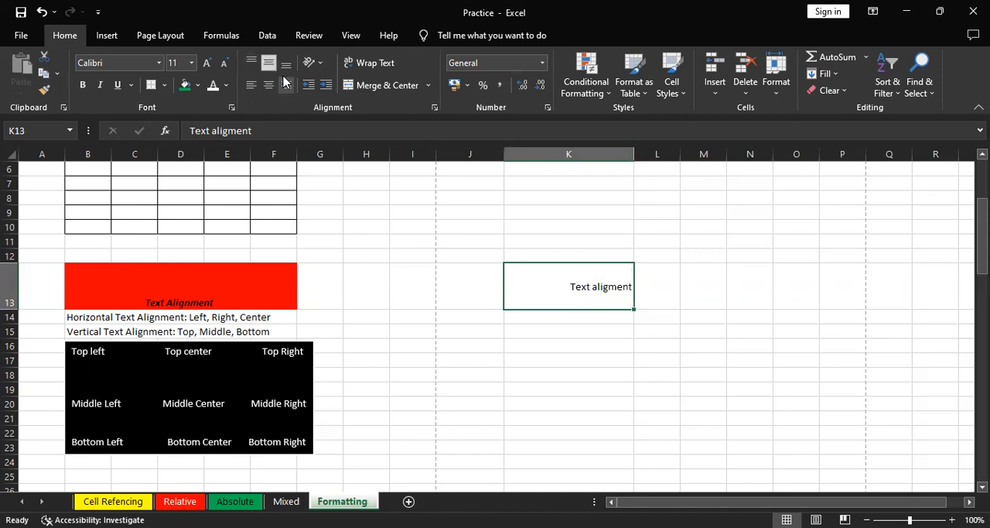
left_click(285, 64)
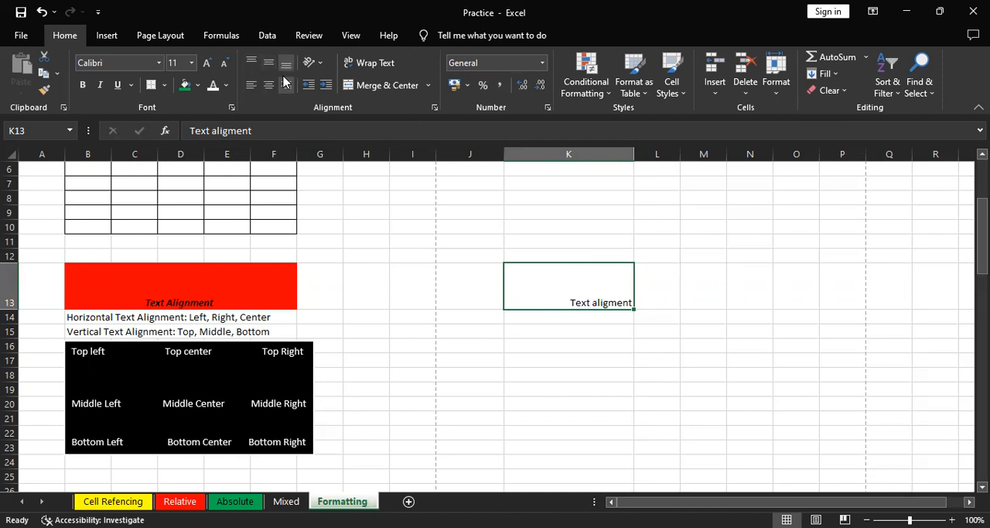
Align the text in K13 to the top of the cell and cycle it through left, center and right alignment
left_click(252, 63)
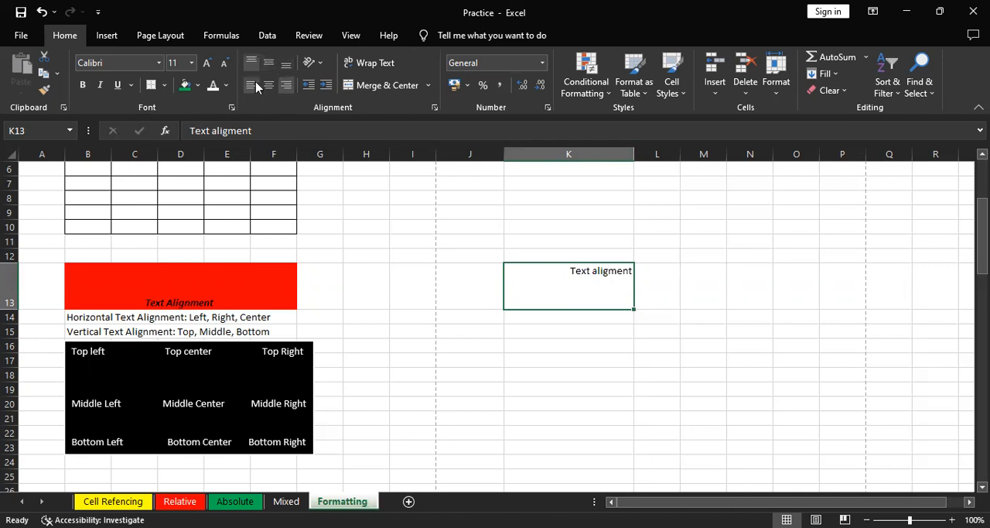
left_click(252, 85)
left_click(268, 85)
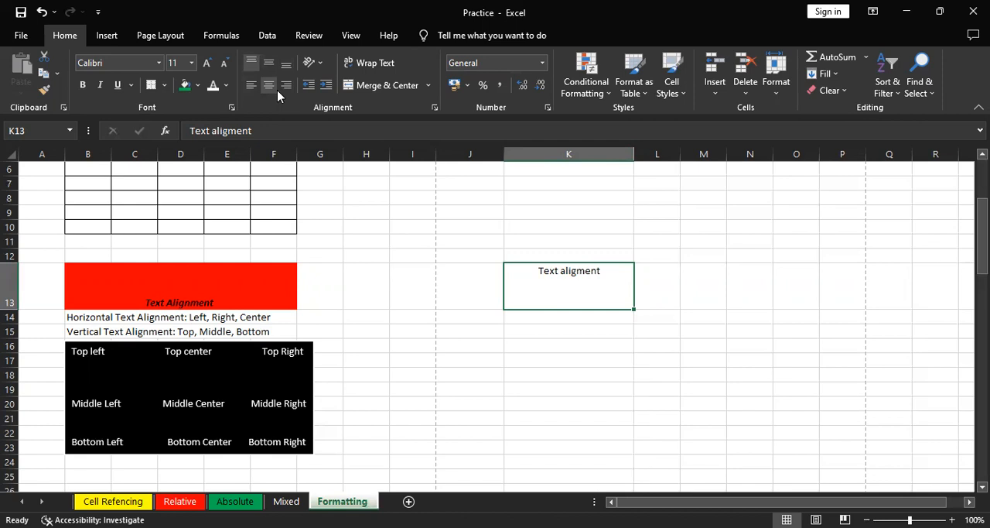
left_click(272, 91)
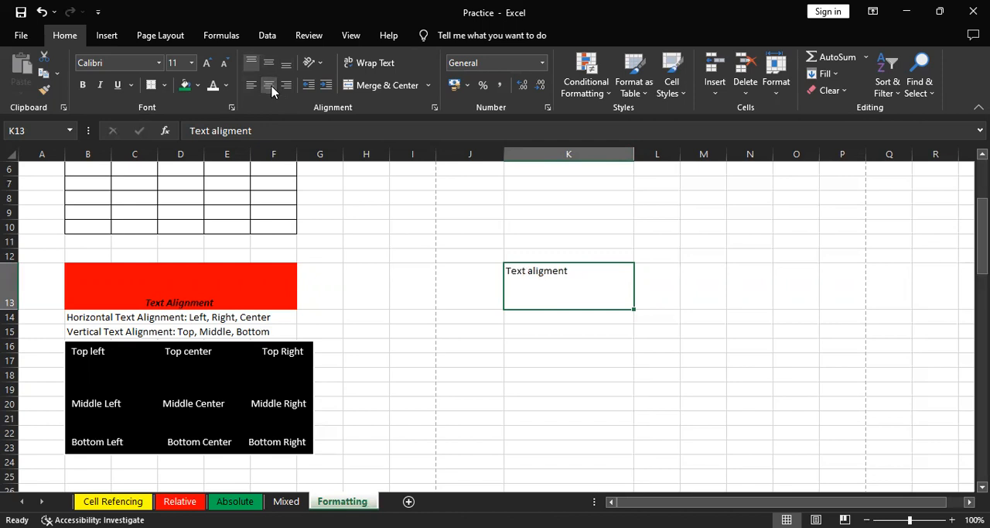
left_click(271, 90)
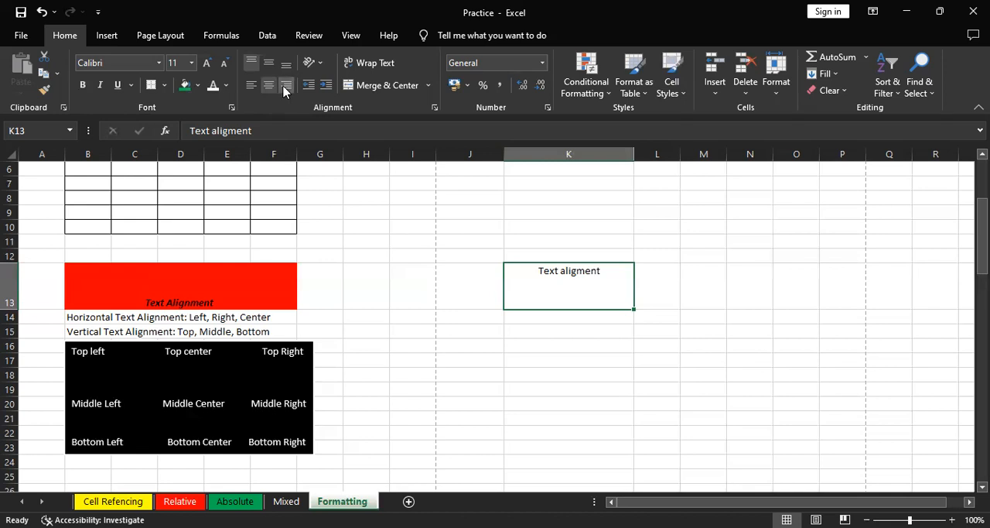
left_click(284, 90)
Set the text in K13 to middle vertical alignment and, after trying left, to center horizontal alignment
left_click(269, 63)
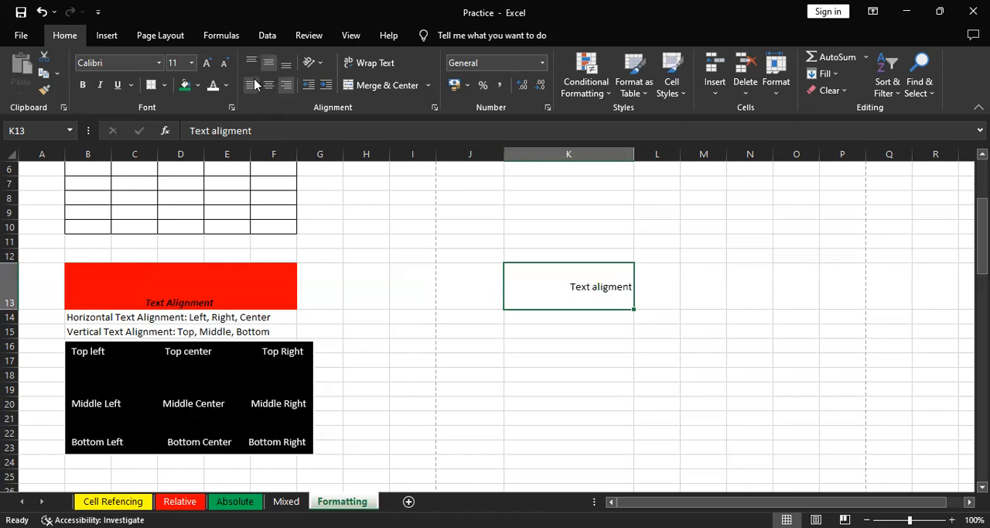
left_click(252, 86)
left_click(268, 85)
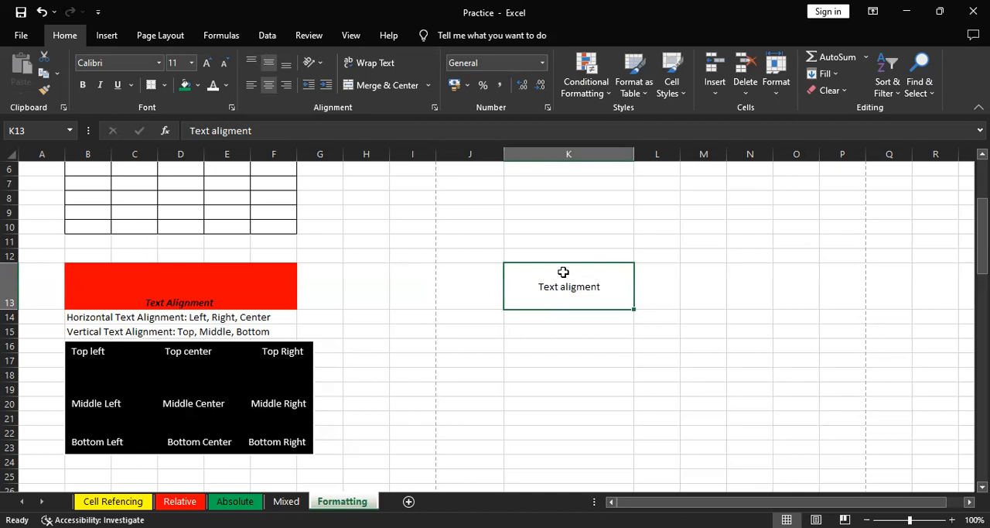
left_click(665, 245)
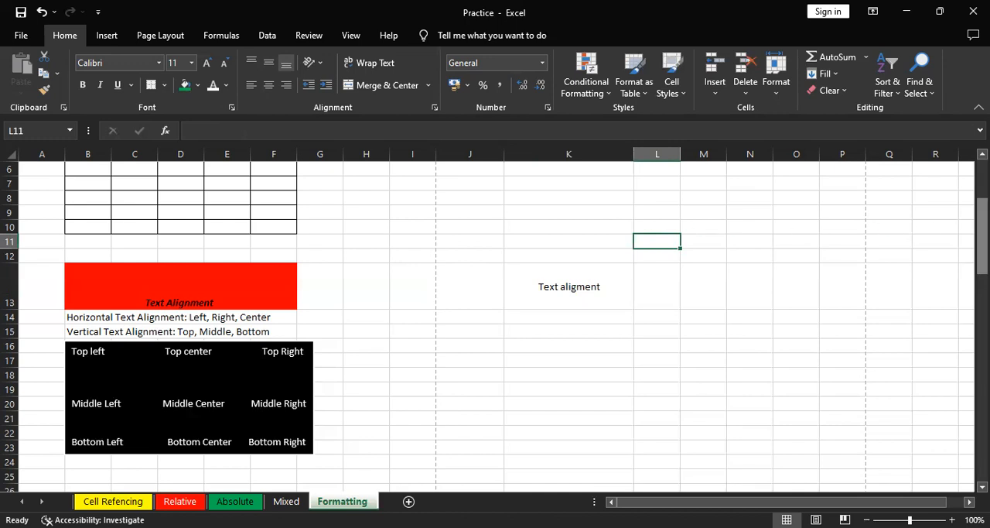
Examine the merged header cells Time, Date, No of students and Teaching Staff in the table under Merging Cells
left_click_drag(982, 236, 982, 301)
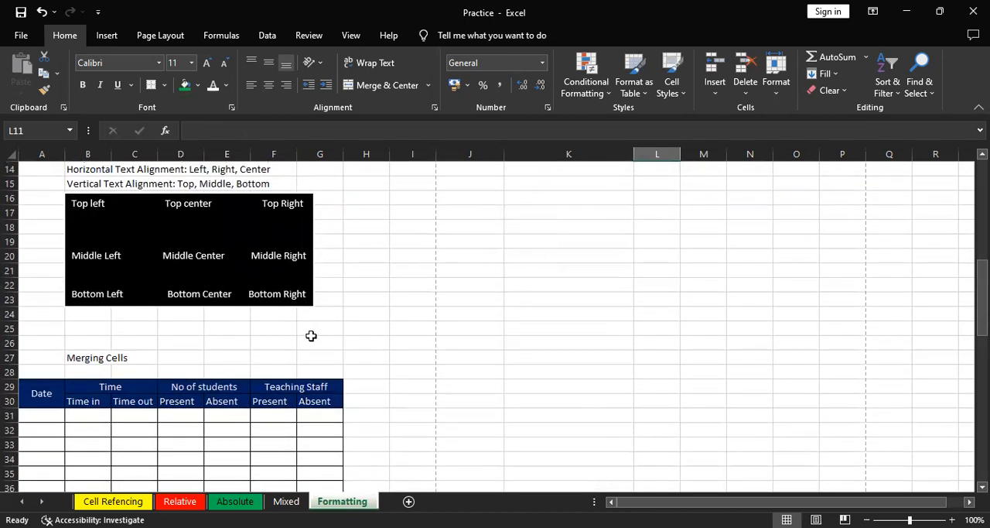
left_click(148, 360)
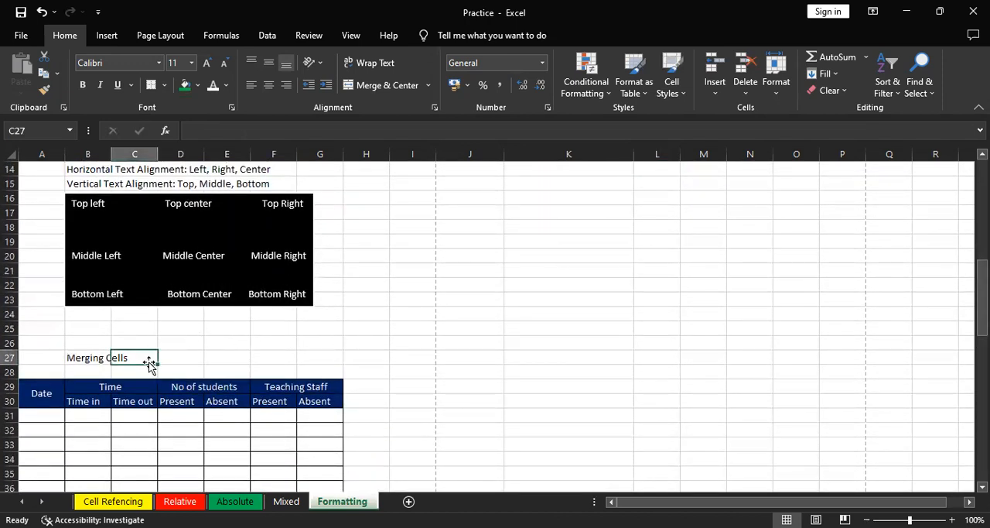
left_click(99, 360)
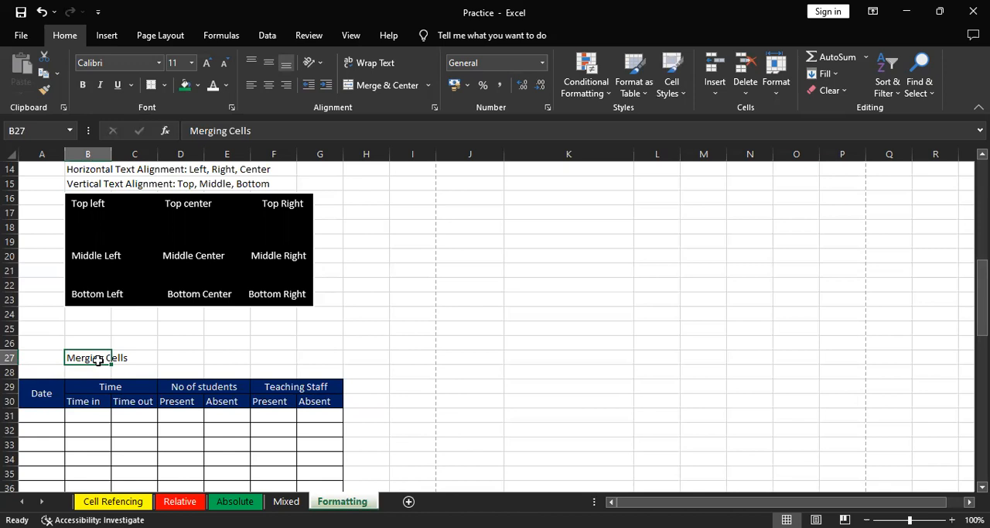
left_click(115, 383)
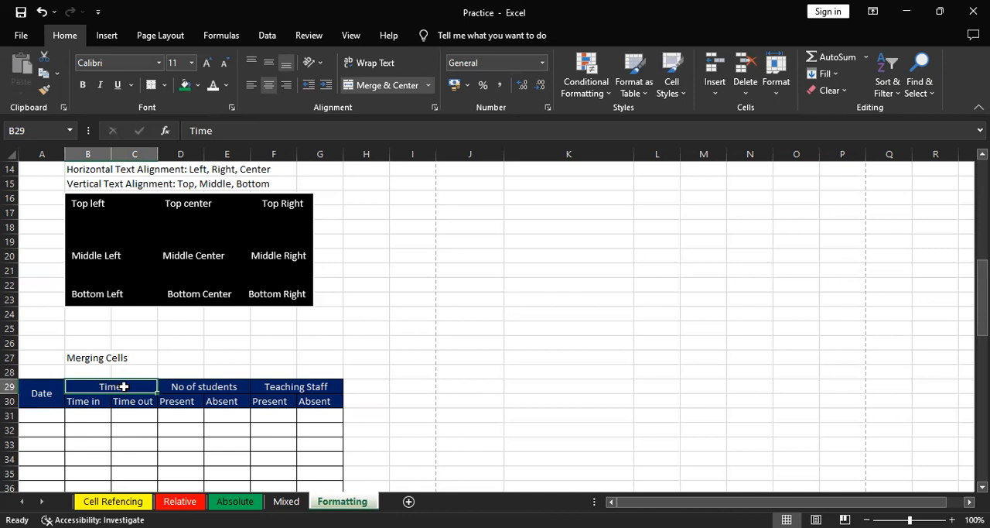
left_click(48, 383)
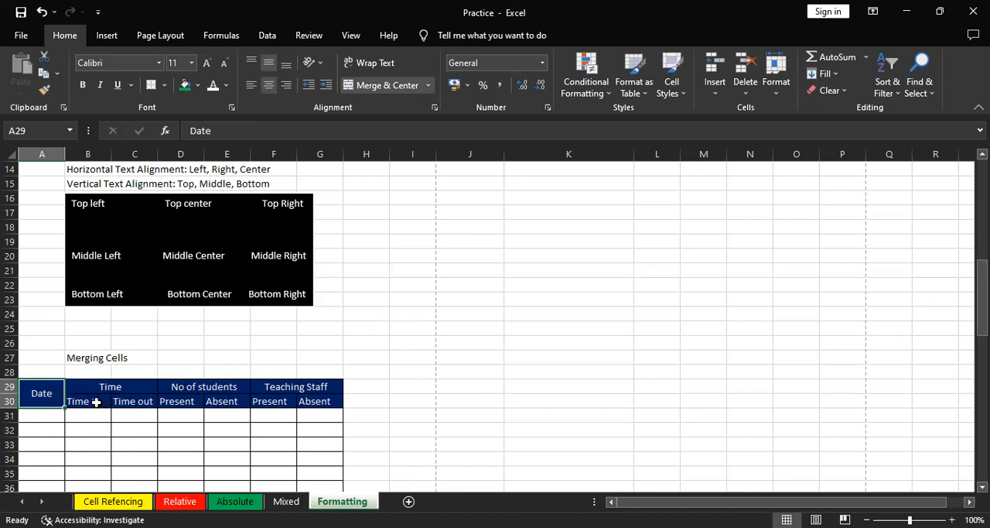
left_click(204, 383)
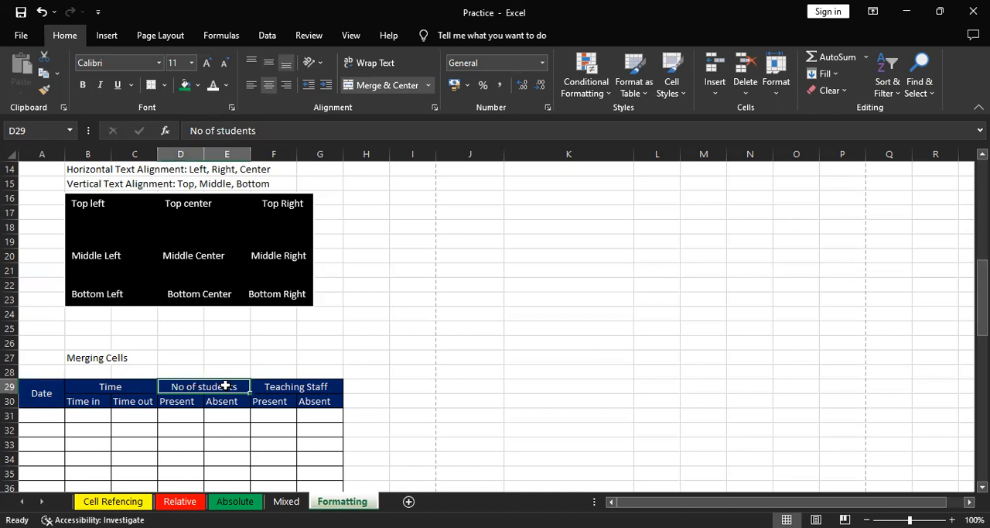
left_click(273, 386)
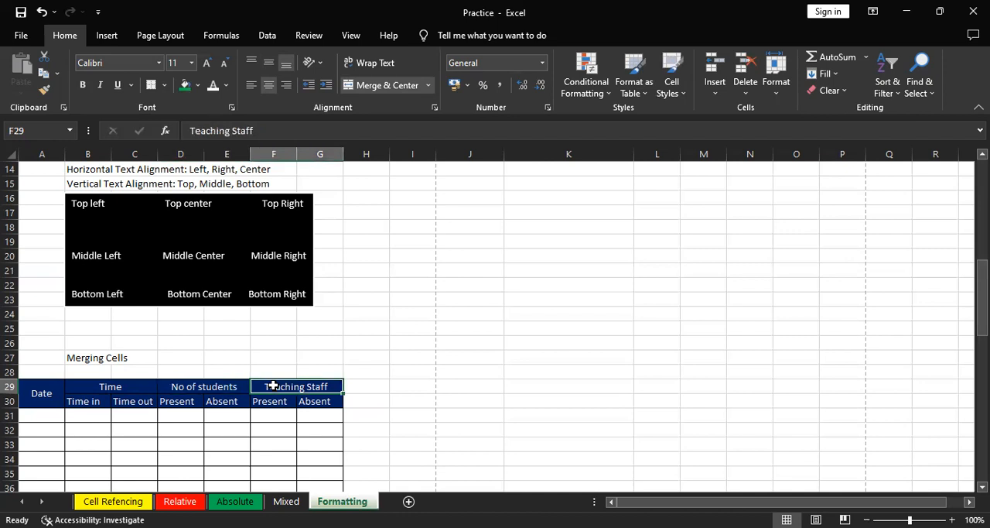
Merge and center the Present and Absent cells under Teaching Staff, accepting the loss of the second value, and undo the merge
left_click(328, 401)
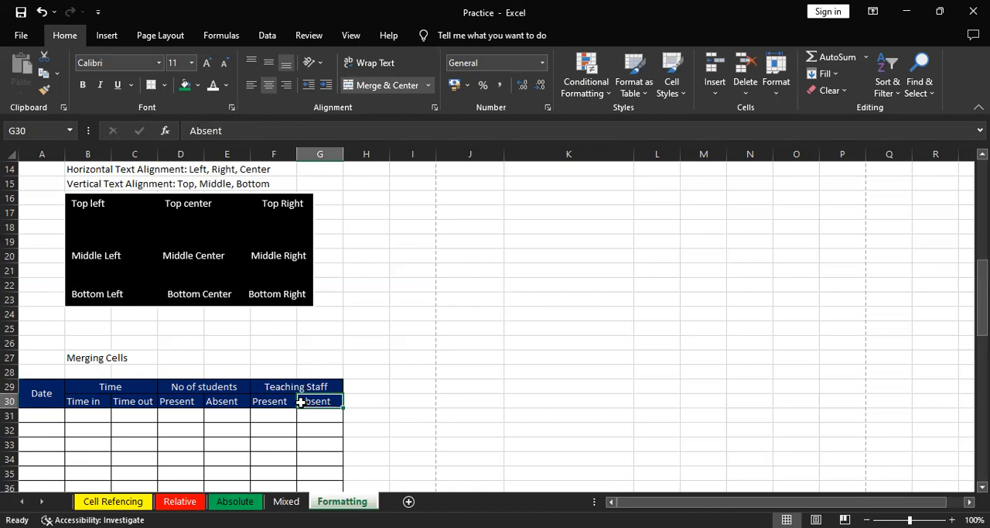
left_click_drag(297, 401, 293, 402)
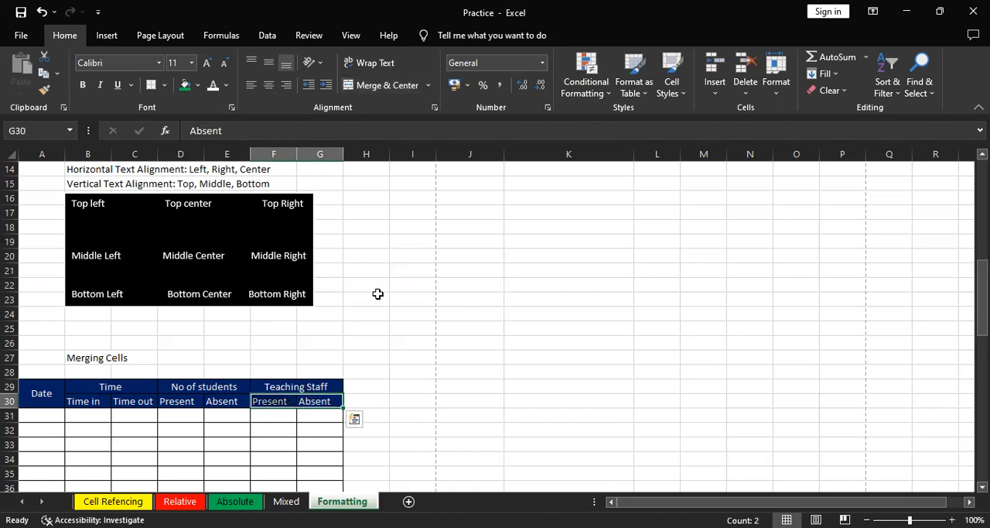
left_click(407, 87)
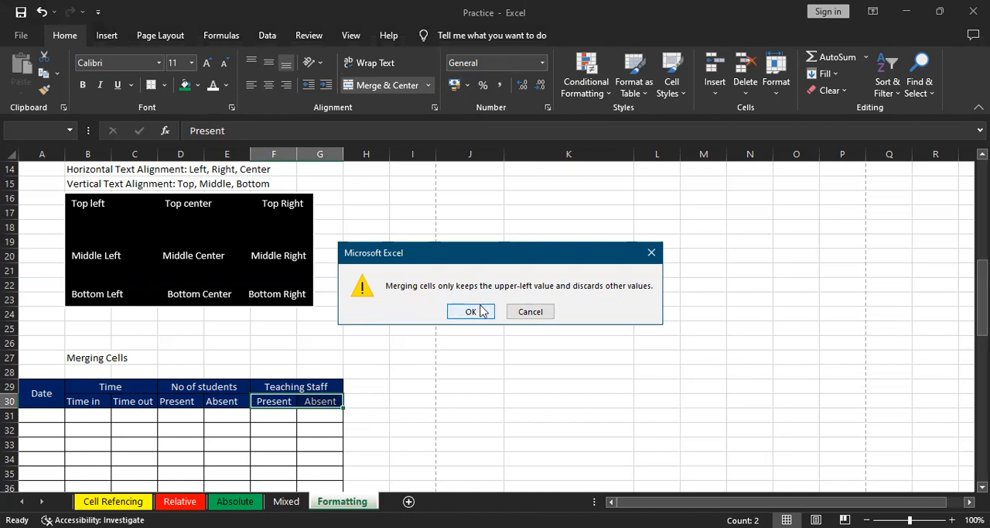
left_click(481, 311)
left_click(482, 342)
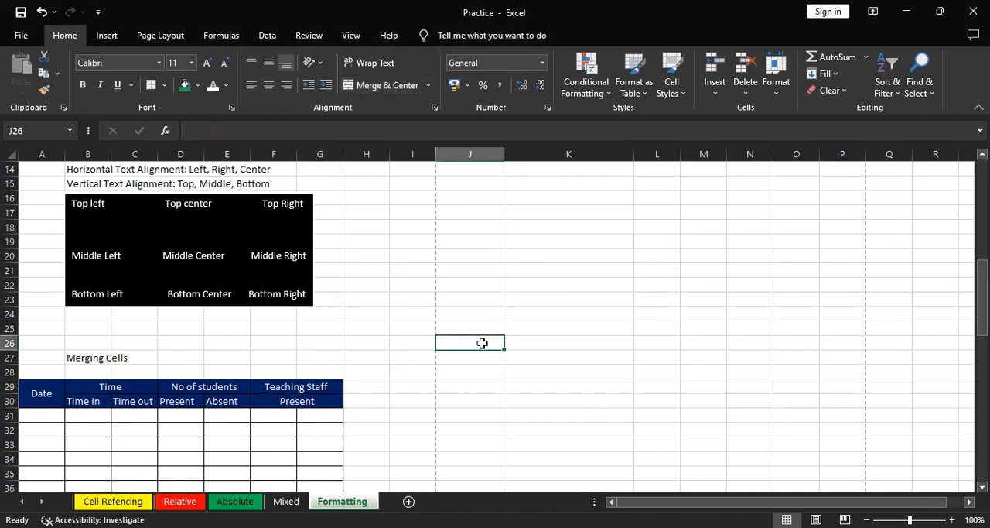
key("ctrl+z")
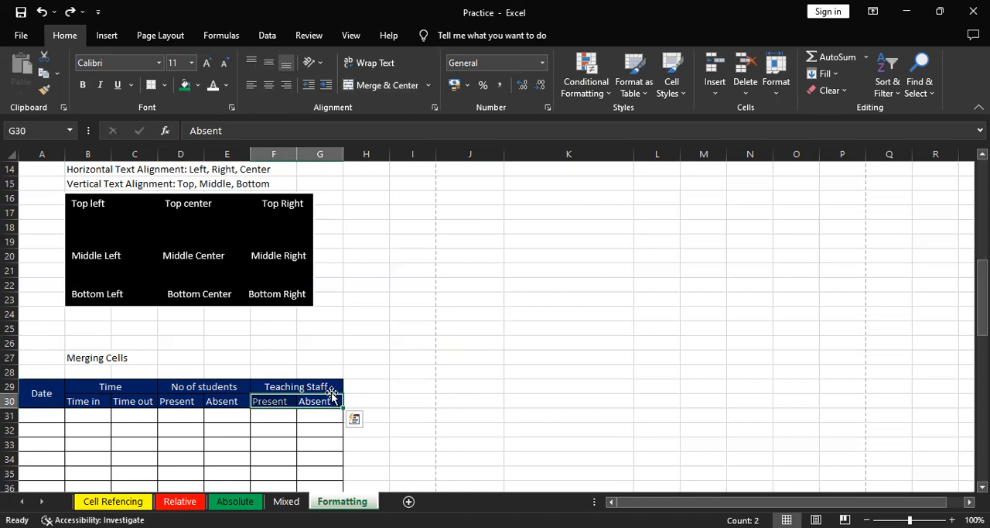
Repeat the Merge & Center operation on F30:G30, inspect the merged cell, and undo it
left_click_drag(326, 401, 277, 403)
left_click(429, 85)
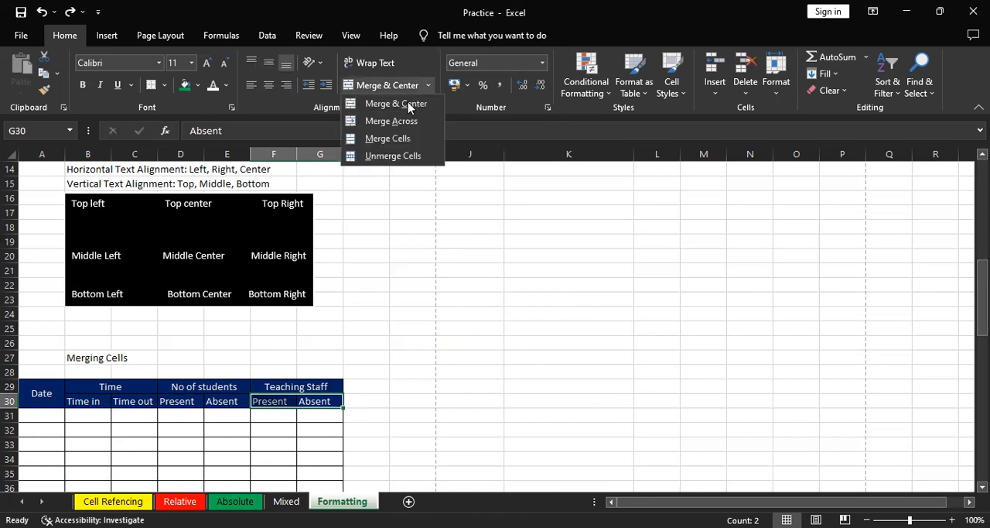
left_click(408, 105)
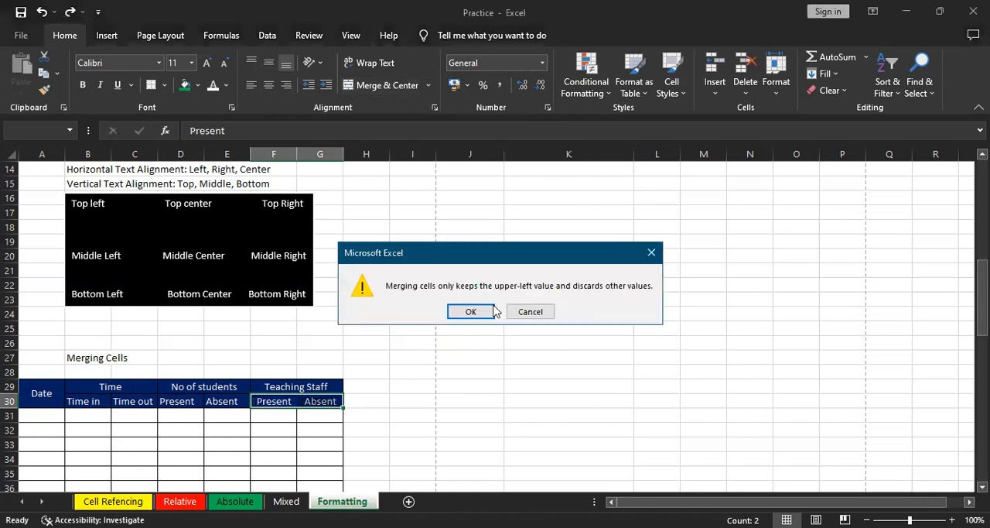
left_click(471, 311)
left_click(317, 415)
left_click(312, 401)
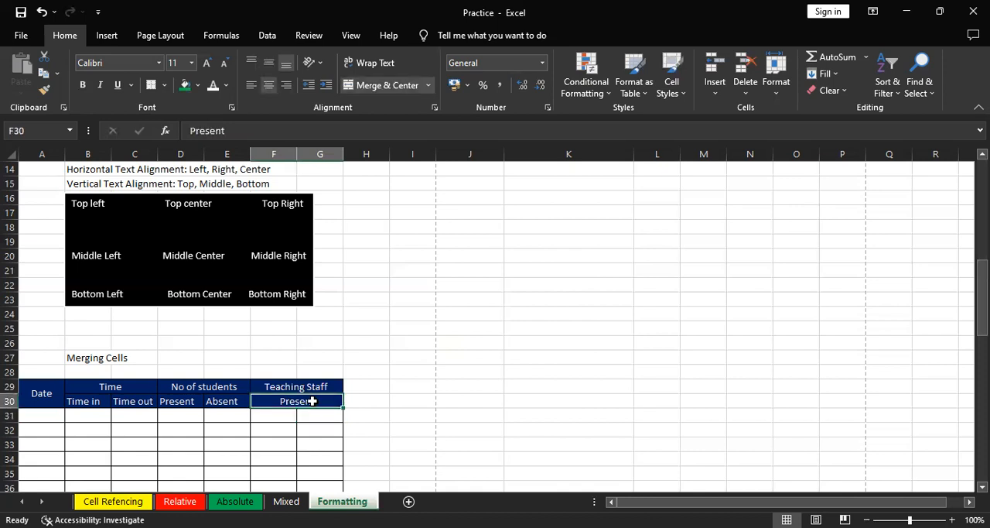
key("ctrl+z")
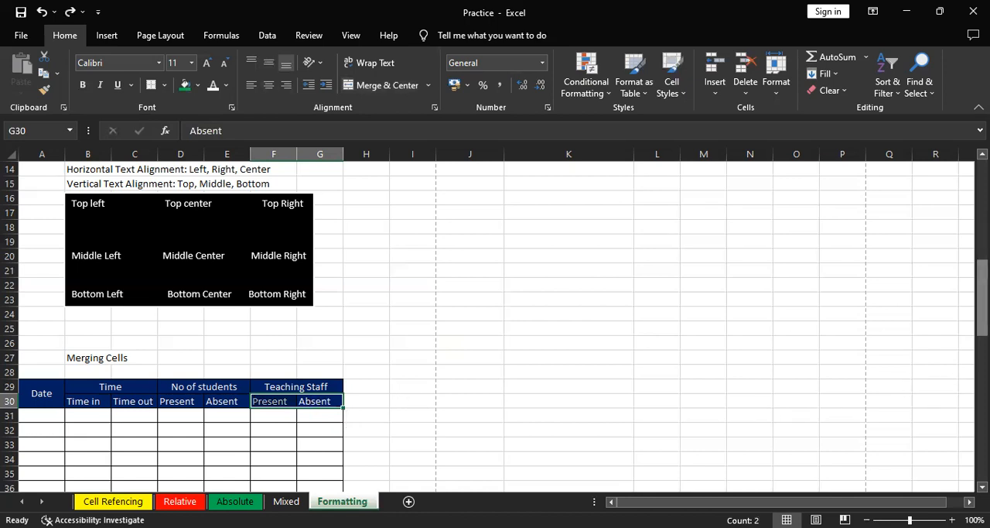
Widen column A to about one and a half times its width and auto-fit columns B and C to the rotated text in row 42
left_click_drag(983, 294, 983, 441)
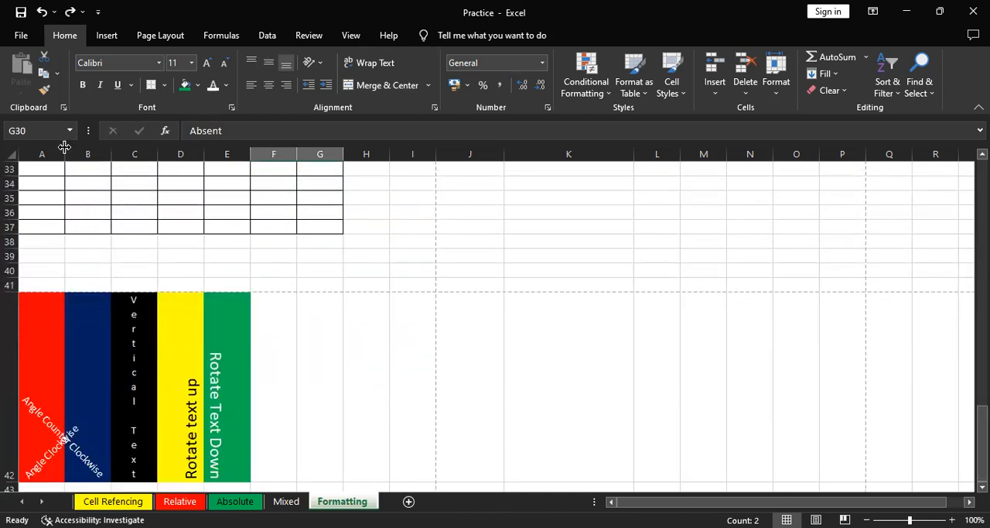
left_click_drag(65, 148, 86, 147)
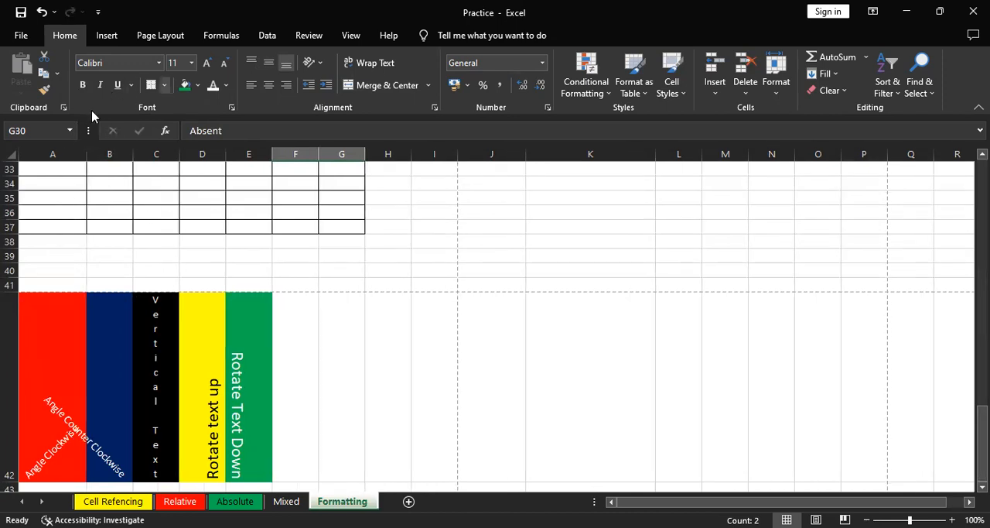
double_click(134, 151)
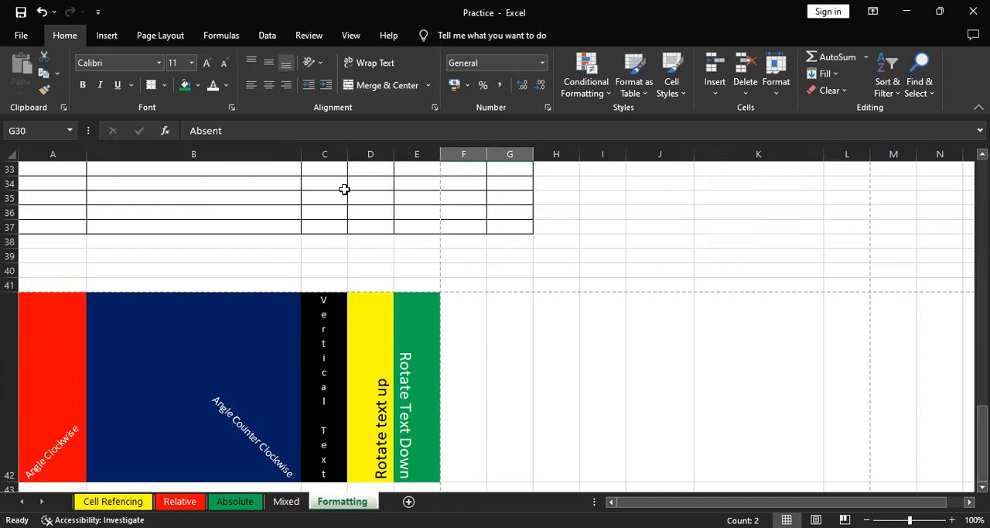
double_click(349, 154)
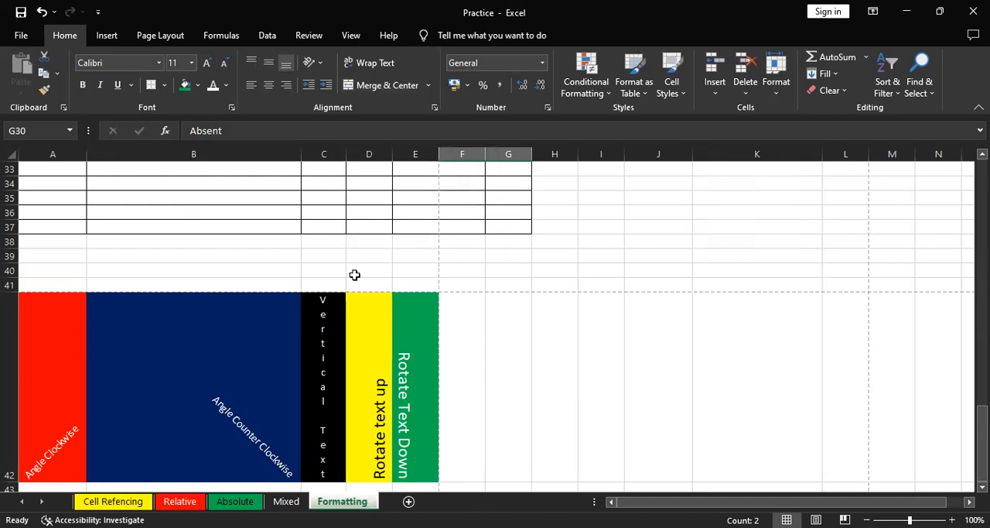
Examine the text orientation of cells A42 to E42 and the available orientation options, including Rotate Text Down and Format Cell Alignment
left_click_drag(982, 427, 982, 430)
left_click(55, 404)
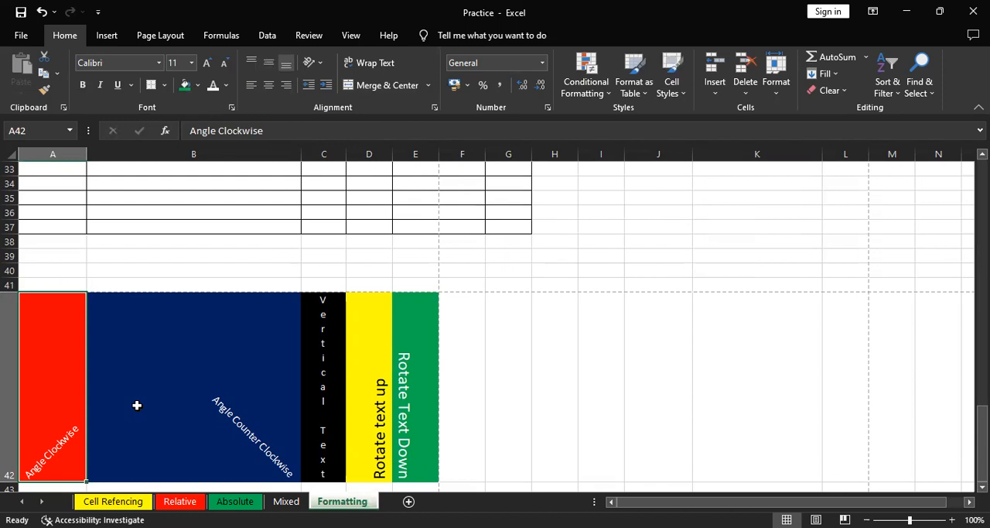
left_click(263, 397)
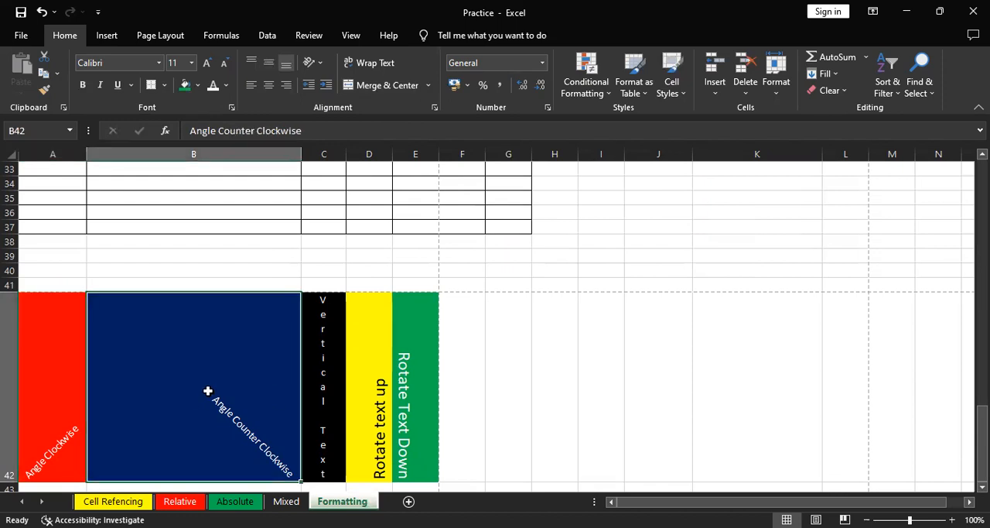
left_click(60, 400)
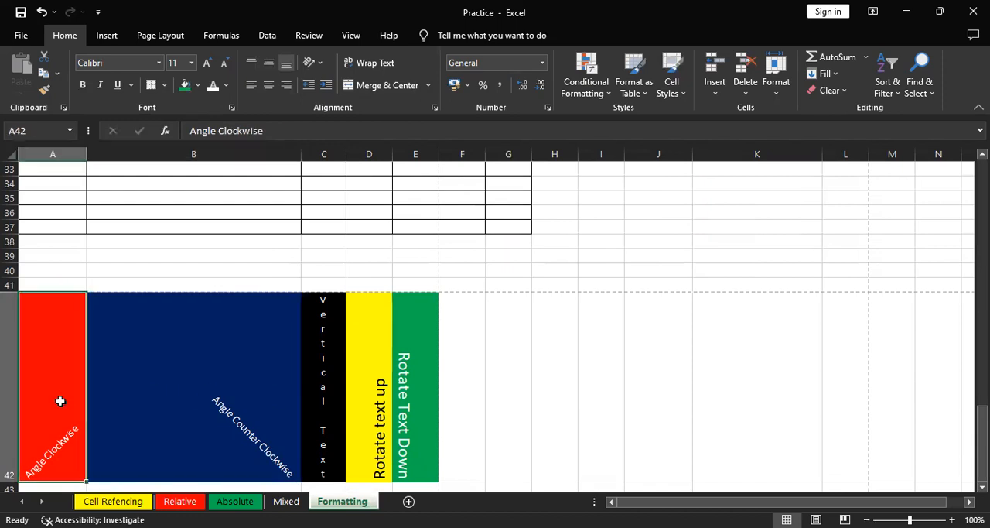
left_click(332, 322)
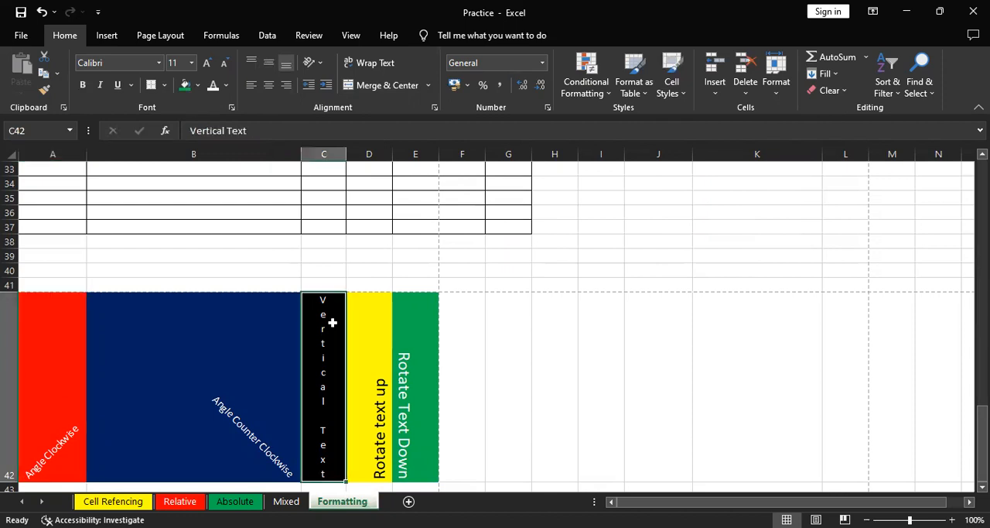
left_click(370, 330)
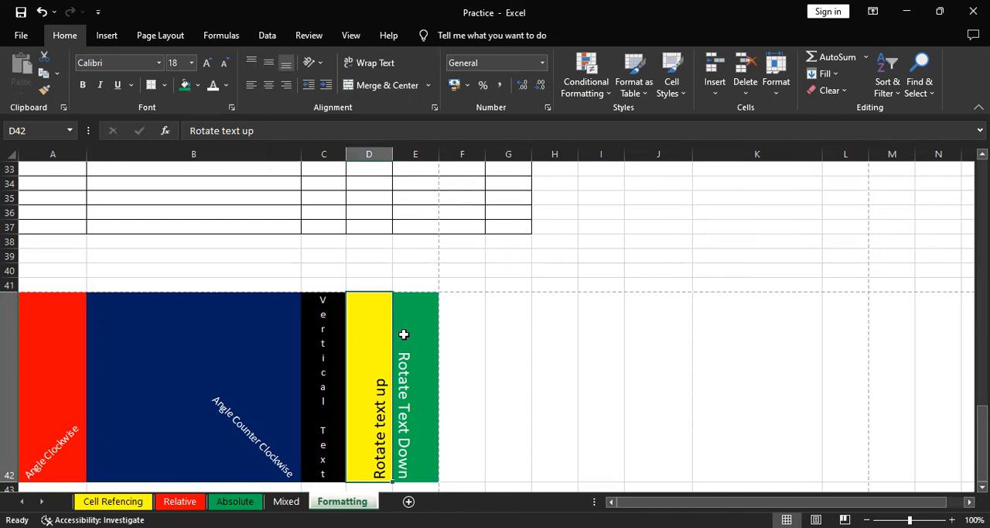
left_click(405, 361)
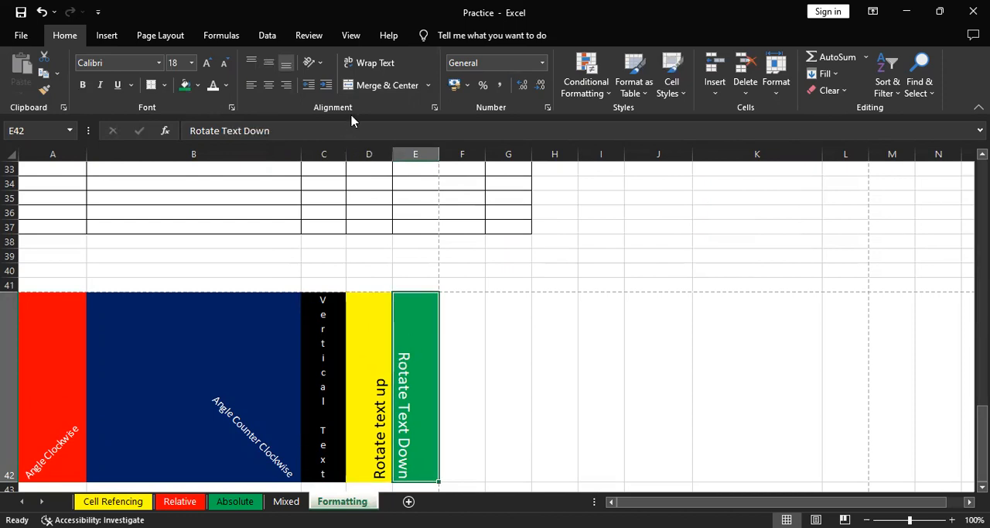
left_click(318, 65)
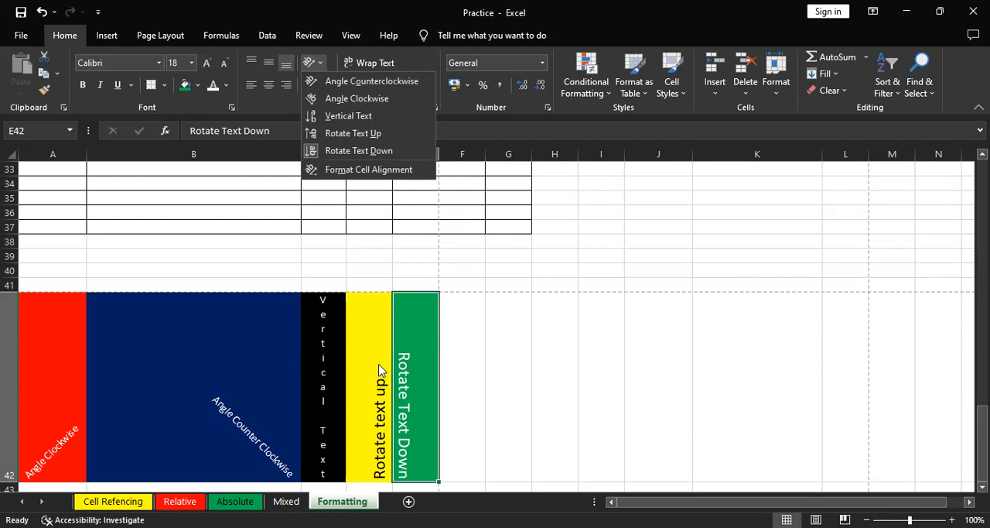
left_click(377, 367)
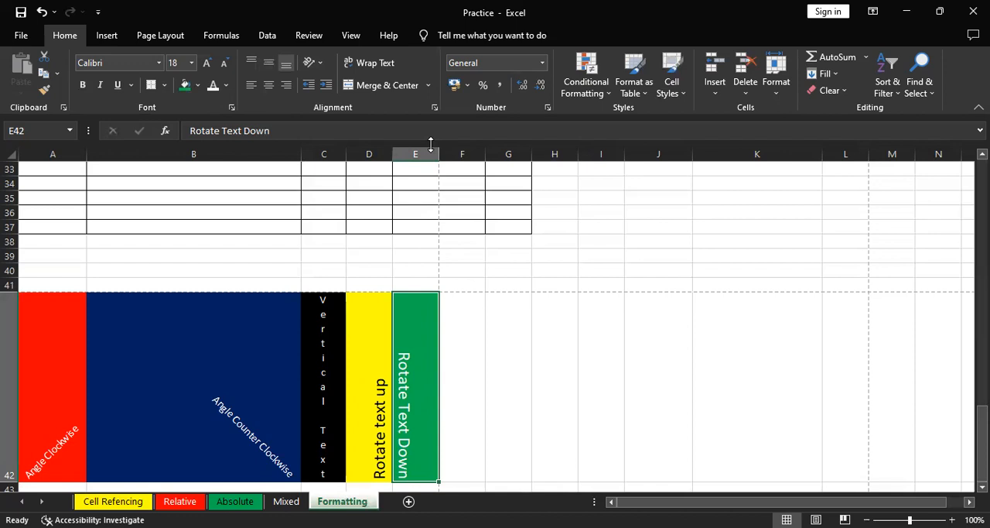
Narrow column E slightly on the Formatting sheet and add a new blank worksheet
left_click_drag(437, 158, 428, 158)
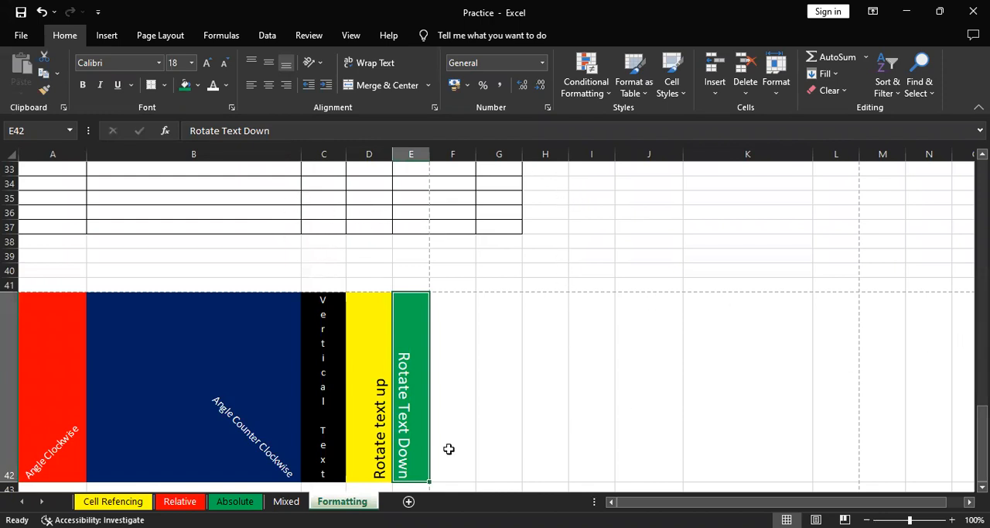
left_click(408, 503)
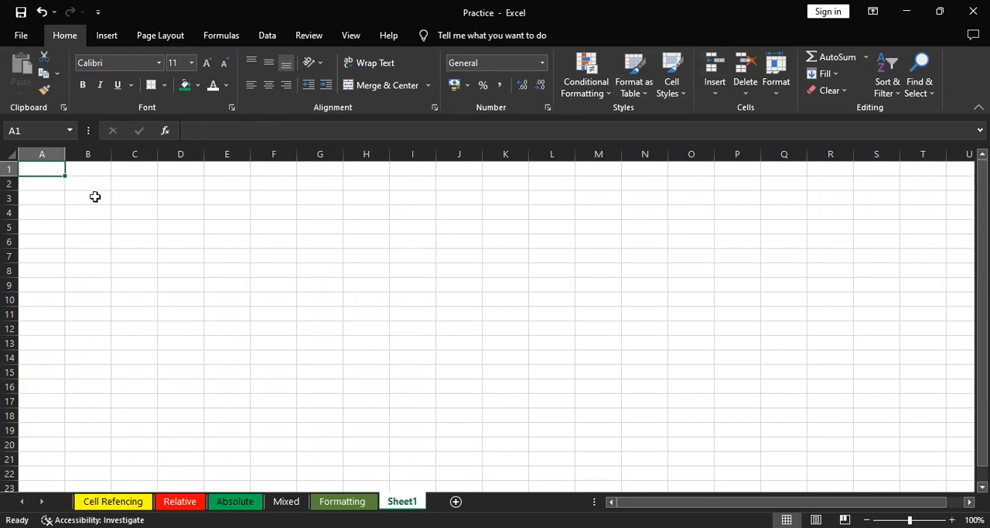
Format range B3:H13 as a table with a gray Medium style and no existing headers, inspect its header row, and undo it
left_click_drag(92, 198, 379, 347)
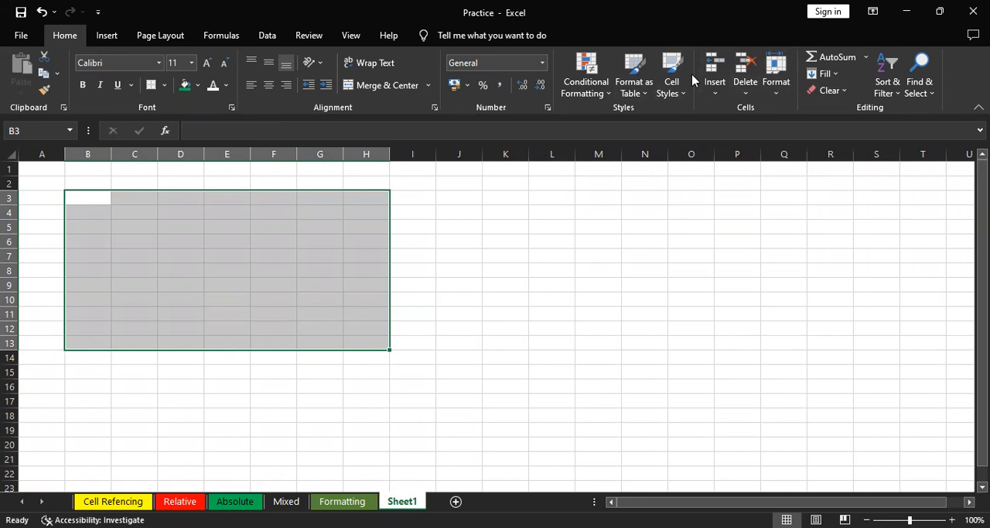
left_click(628, 6)
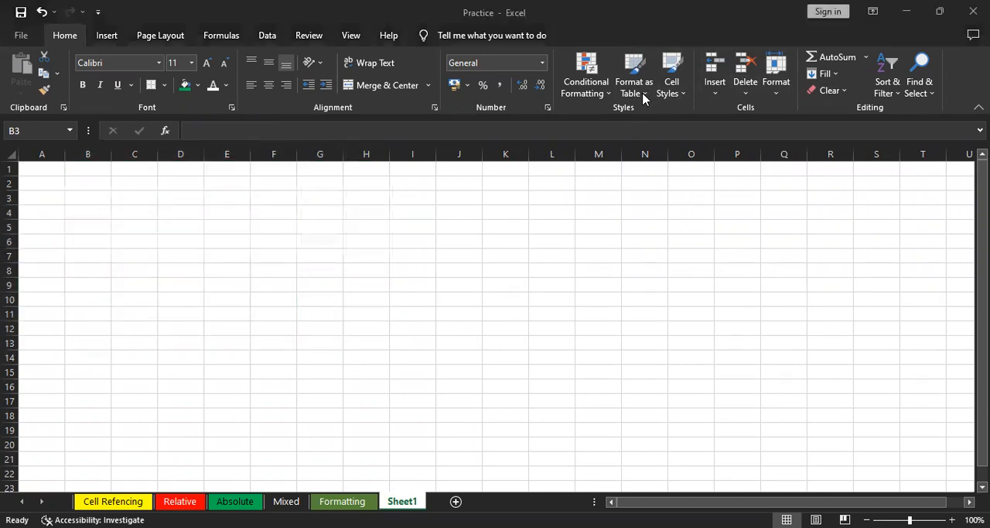
left_click(646, 99)
left_click(643, 96)
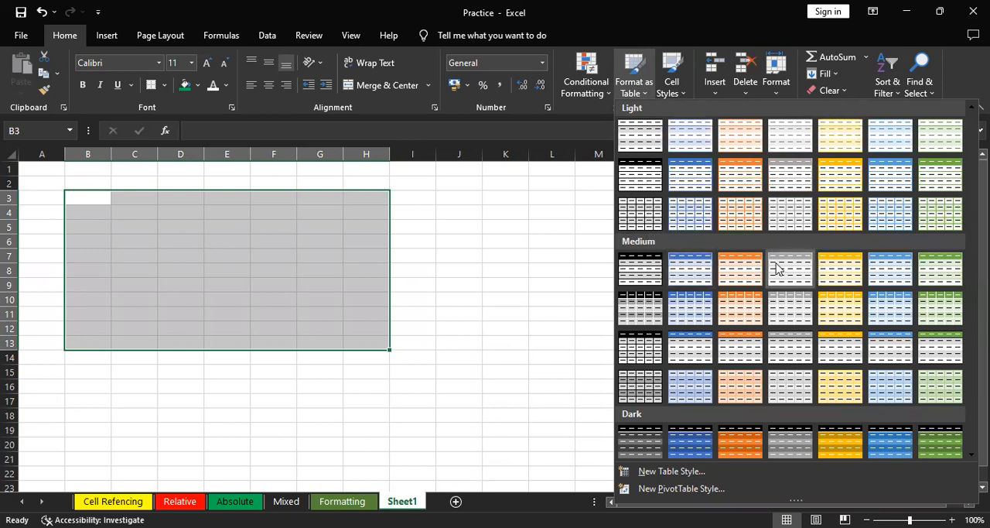
left_click(630, 256)
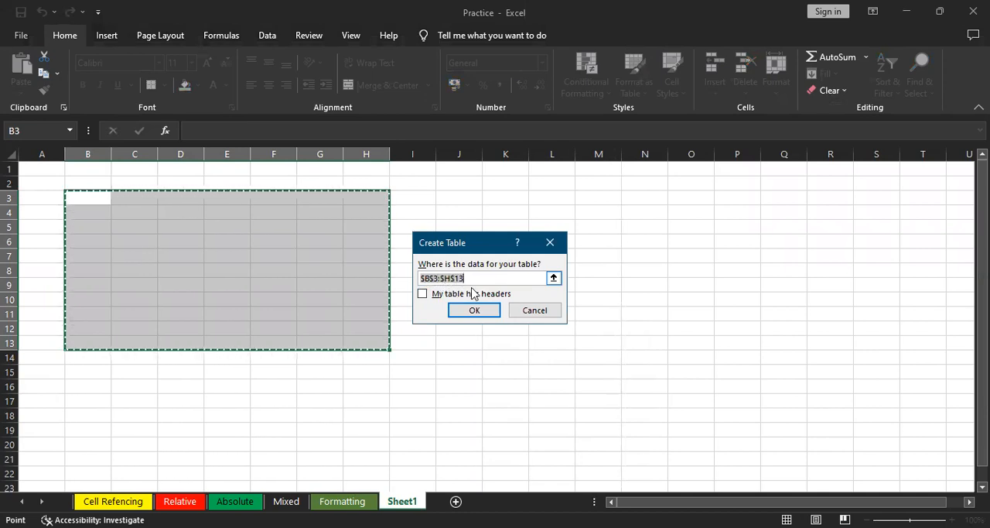
left_click(471, 306)
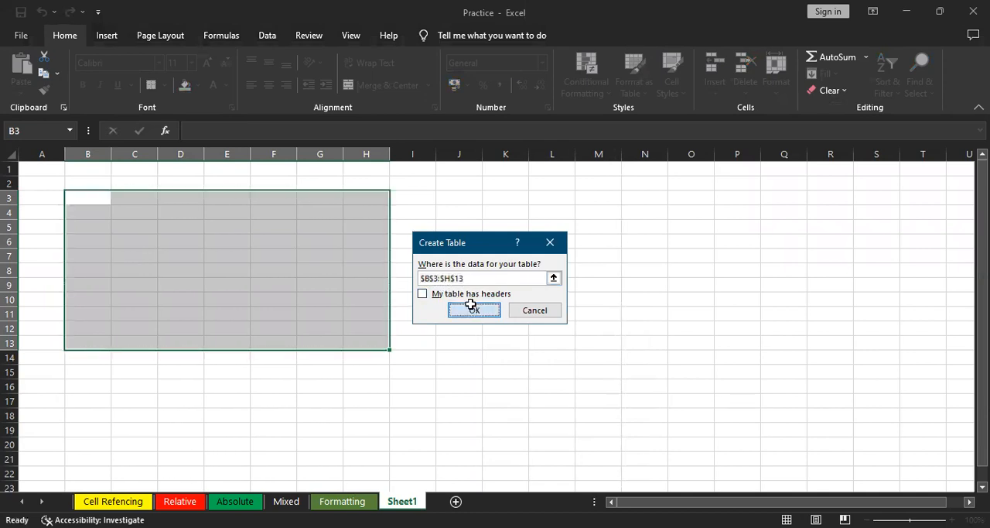
left_click(520, 284)
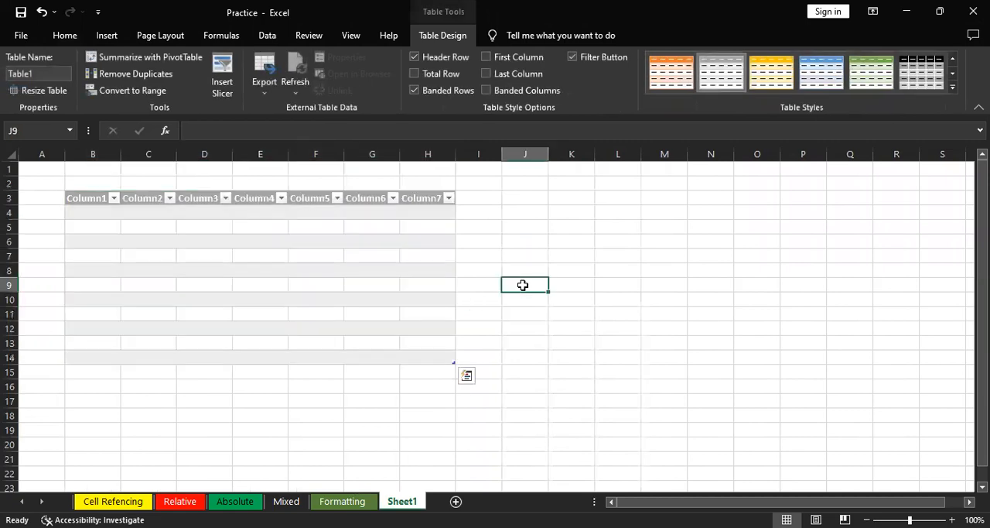
left_click(91, 195)
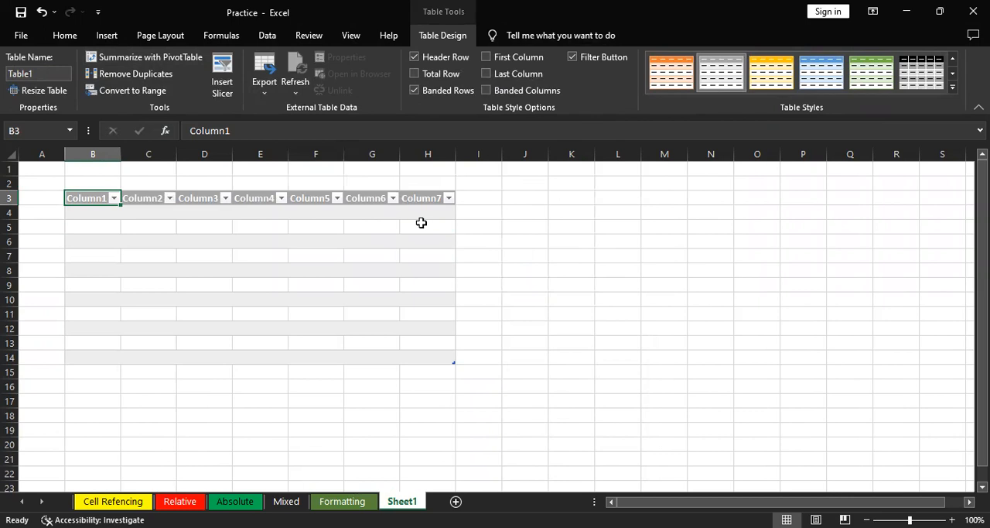
key("ctrl+z")
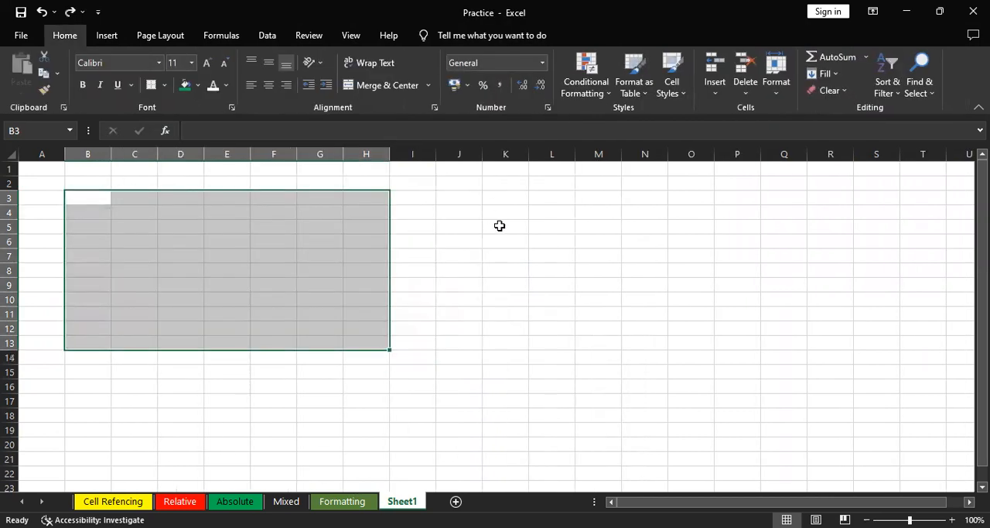
Review the Number, Alignment, Font, Border, Fill and Protection settings in the Format Cells dialog for K5, leaving without changes
left_click(500, 225)
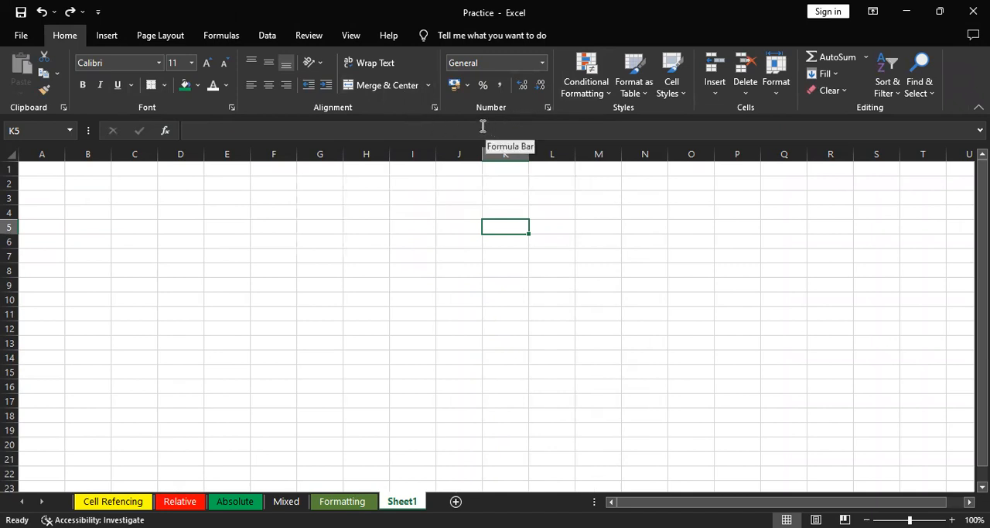
key("ctrl+1")
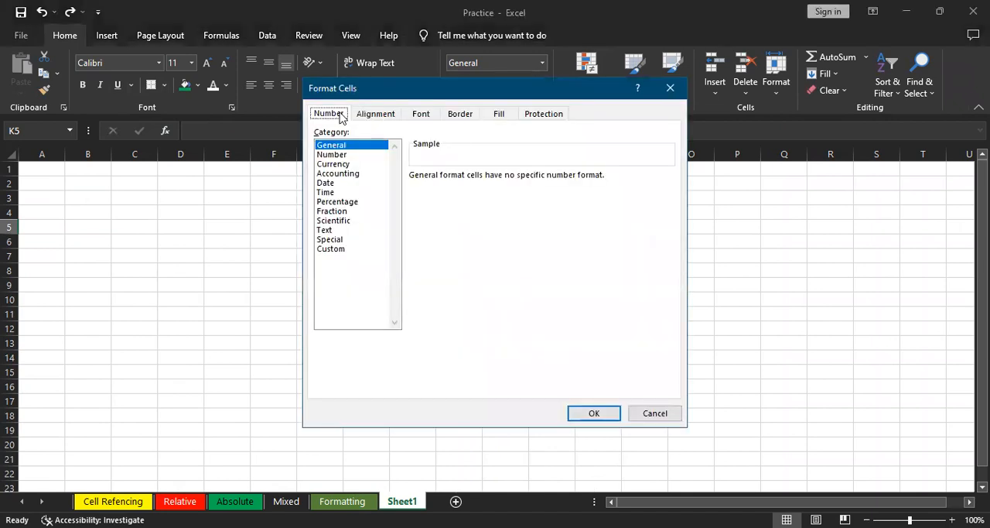
left_click(372, 116)
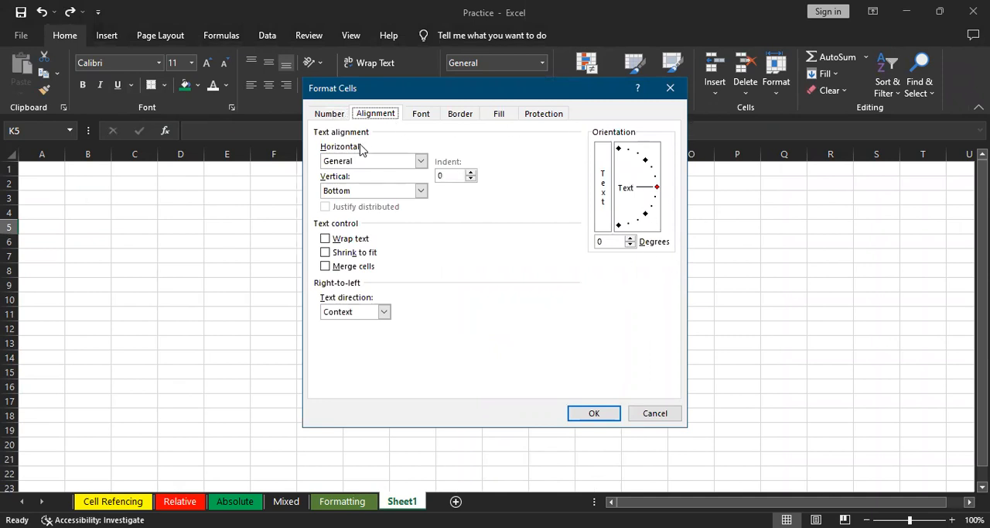
left_click(420, 113)
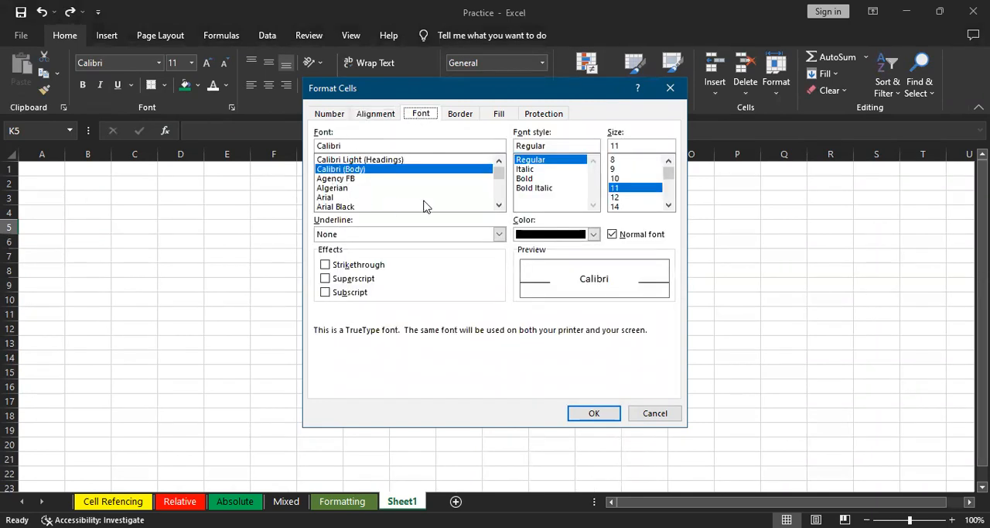
left_click(458, 119)
left_click(494, 120)
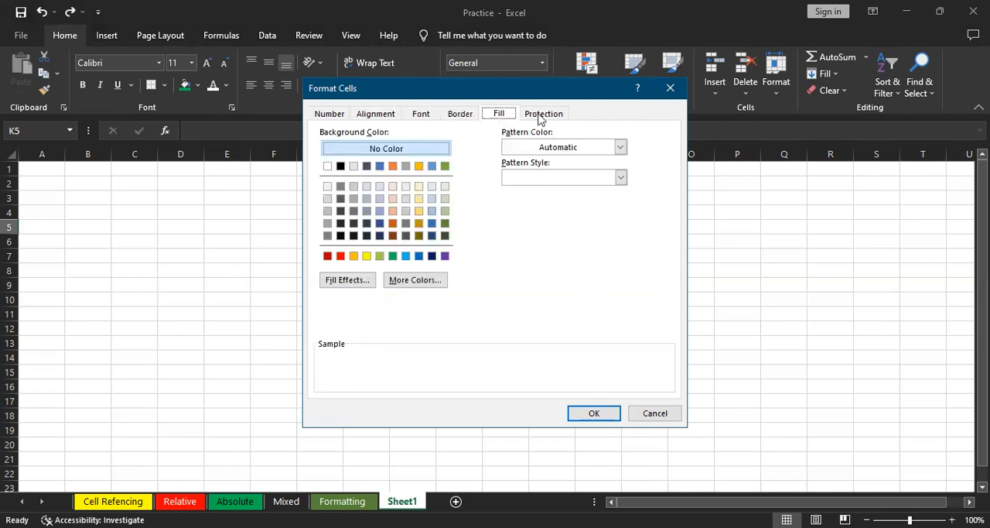
left_click(541, 116)
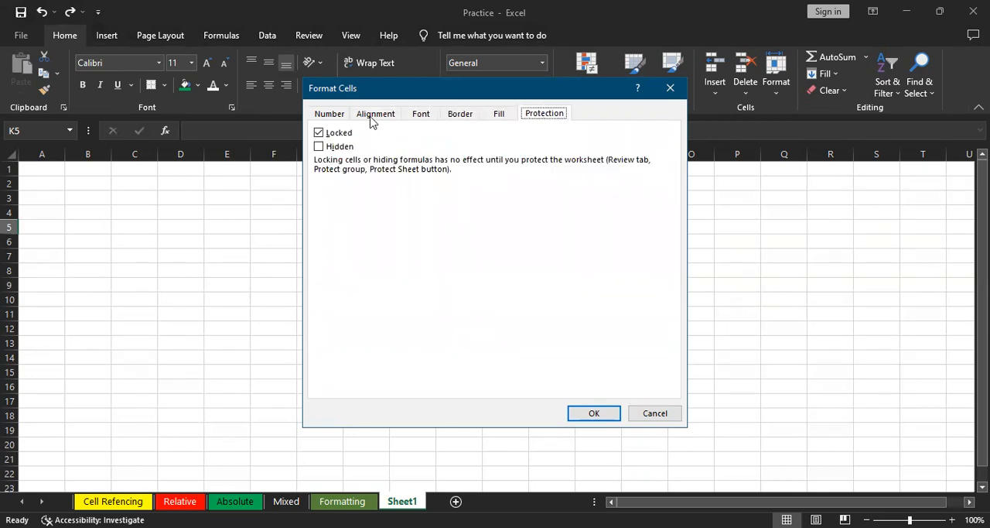
left_click(670, 88)
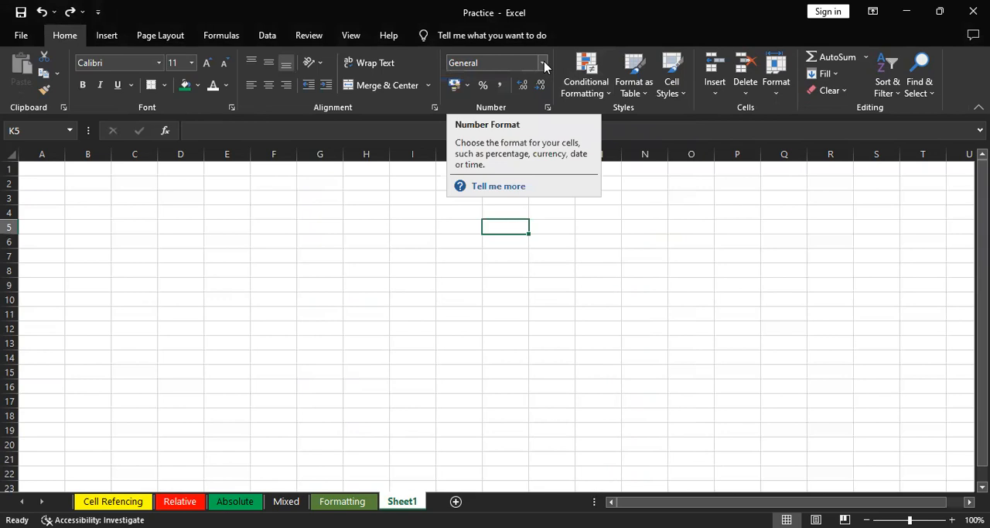
Examine the number formats for K5, comparing the Text, General and Number categories and trying the 1000 separator on and off
left_click(544, 65)
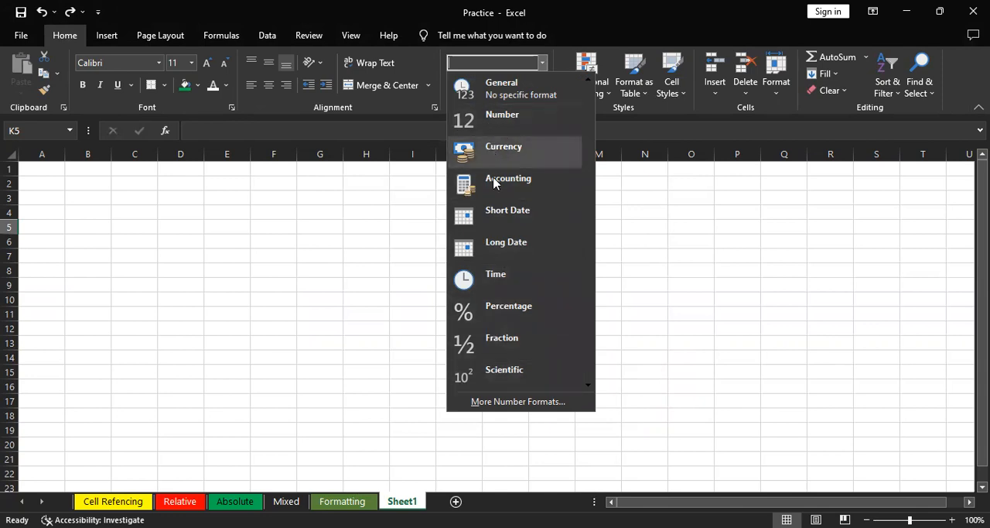
left_click(500, 409)
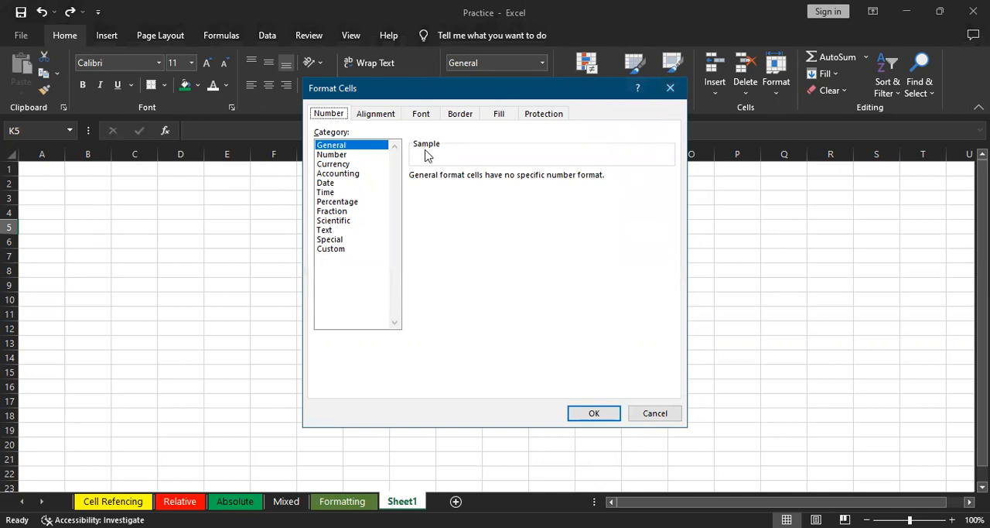
left_click(327, 231)
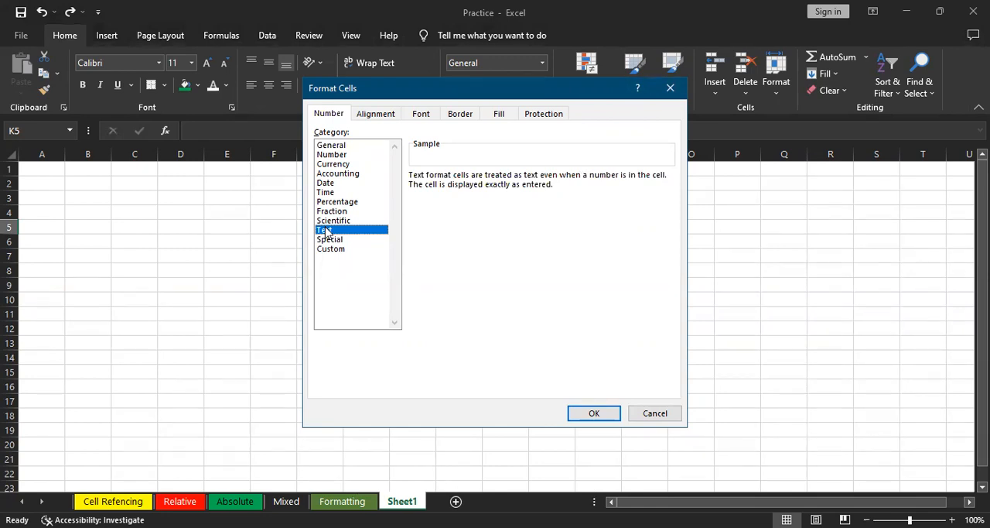
left_click(341, 145)
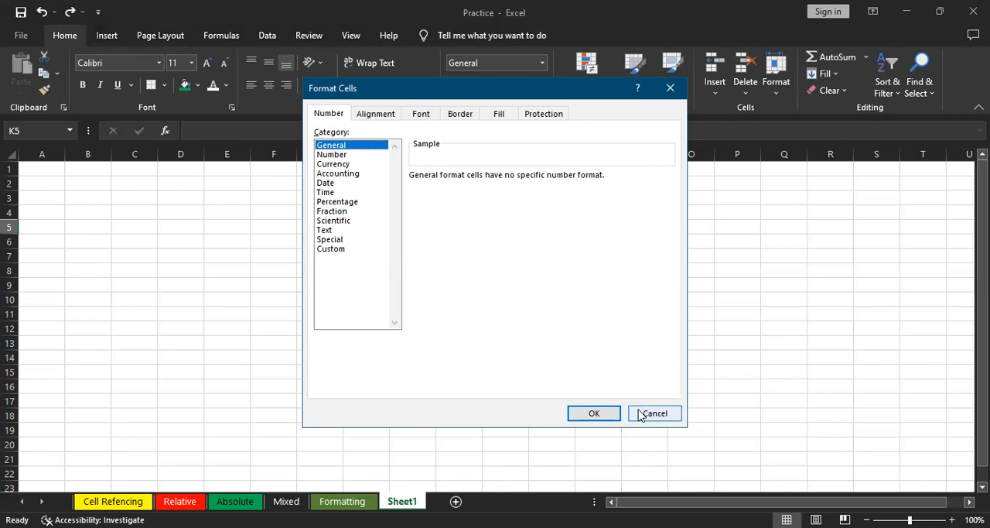
left_click(343, 156)
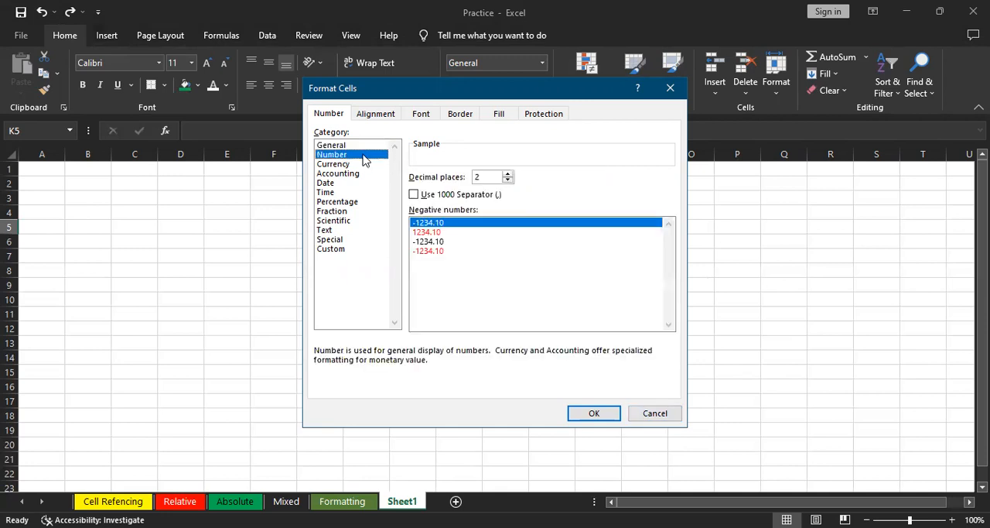
left_click(487, 179)
left_click(414, 196)
left_click(414, 196)
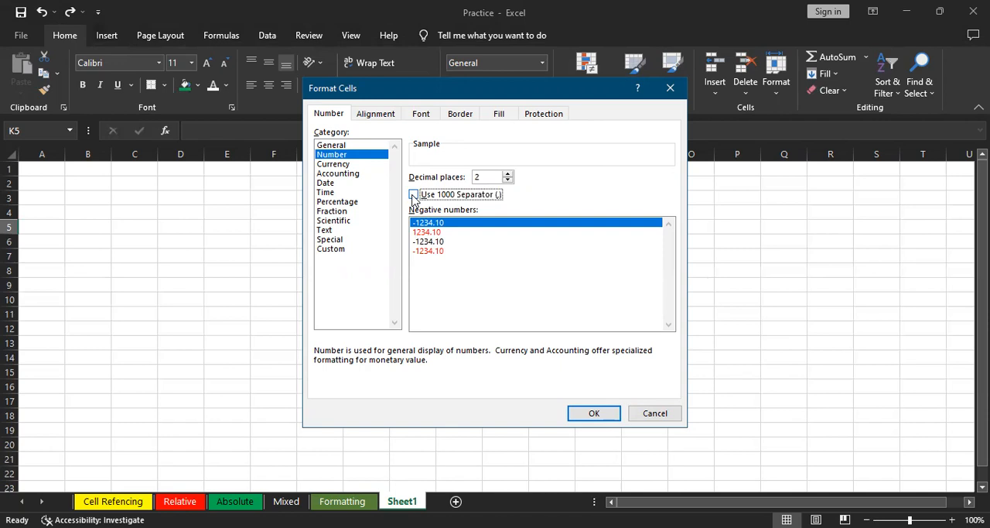
Examine the Currency format's decimal places, negative number styles and list of currency symbols
left_click(332, 165)
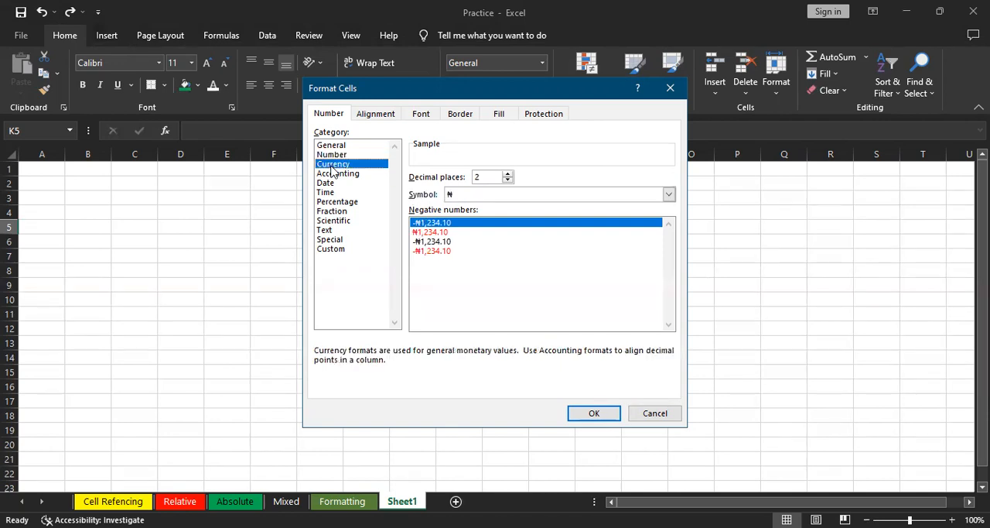
left_click(526, 199)
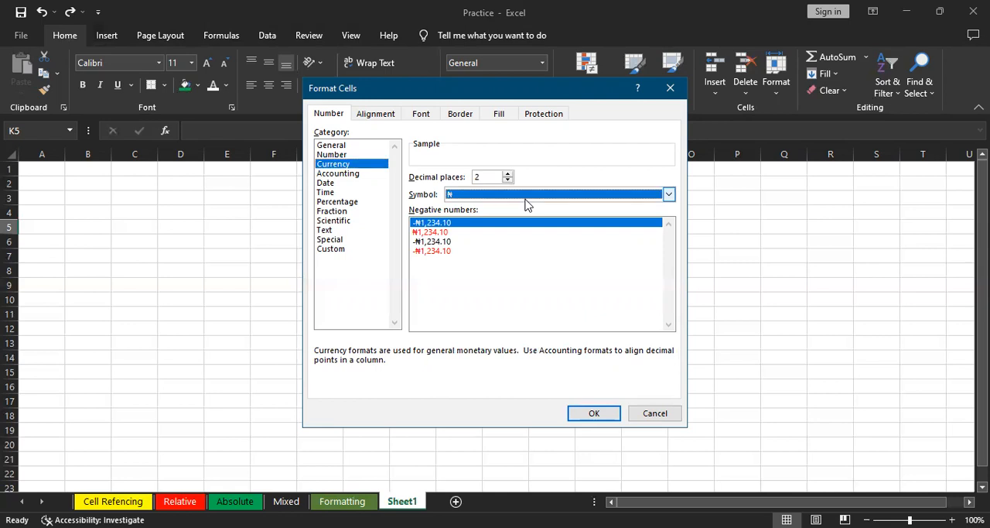
left_click(526, 202)
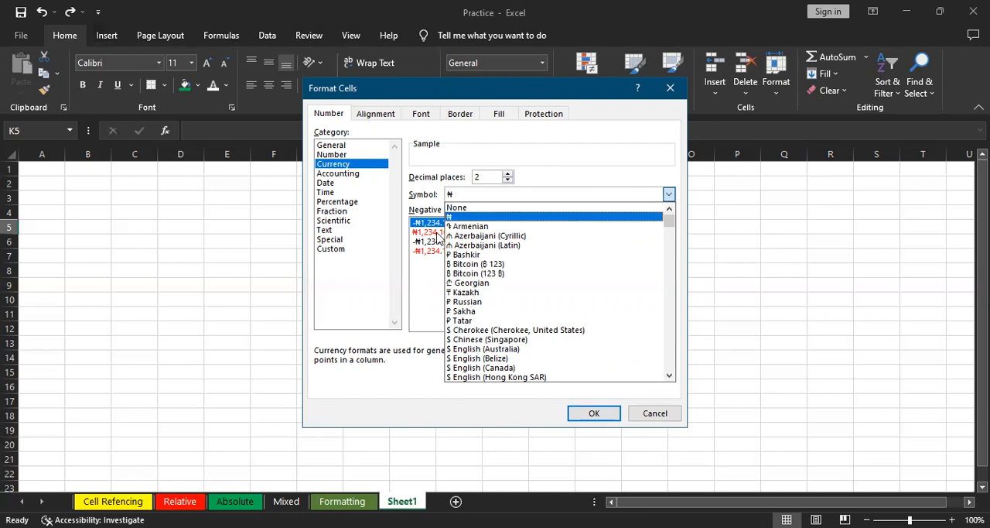
left_click(654, 391)
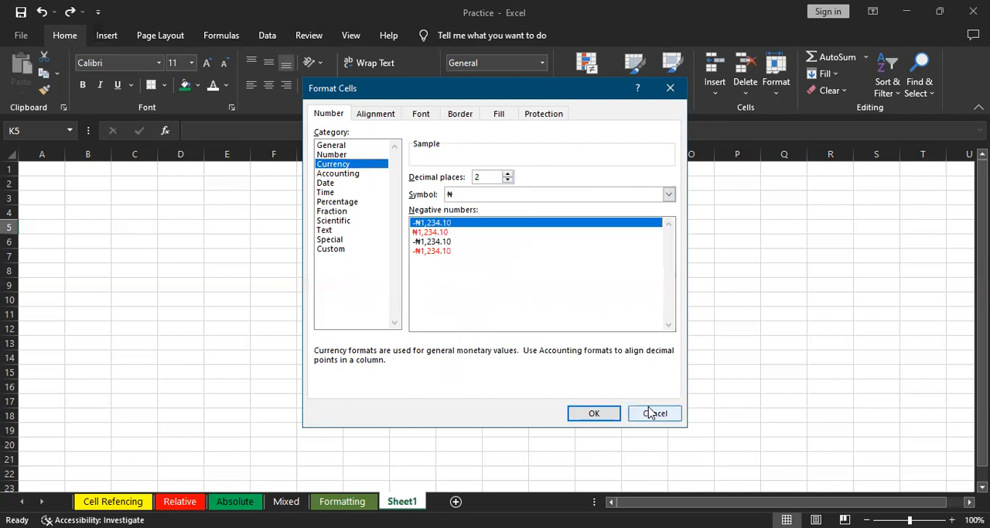
Leave the number format settings without changes and enter the header Amount in cell D4
left_click(654, 412)
left_click(182, 211)
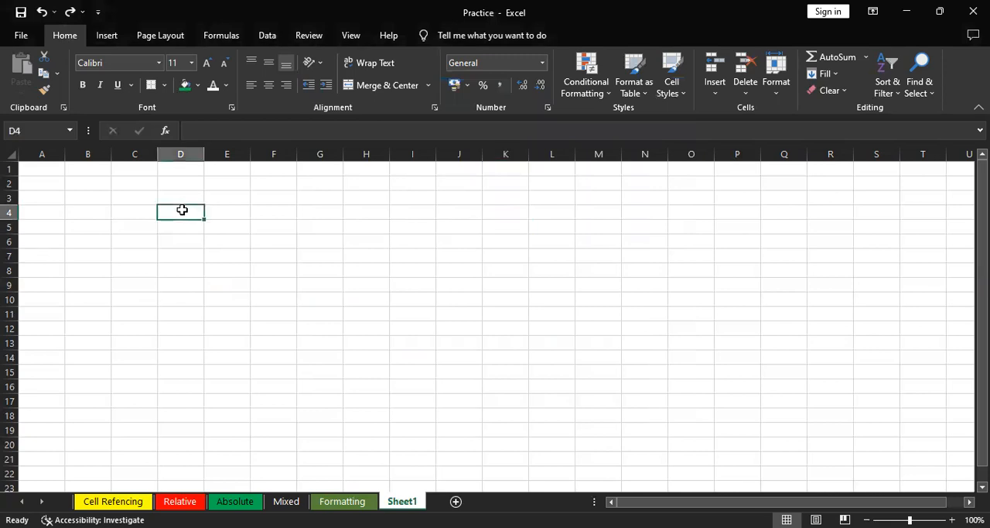
type("Amount")
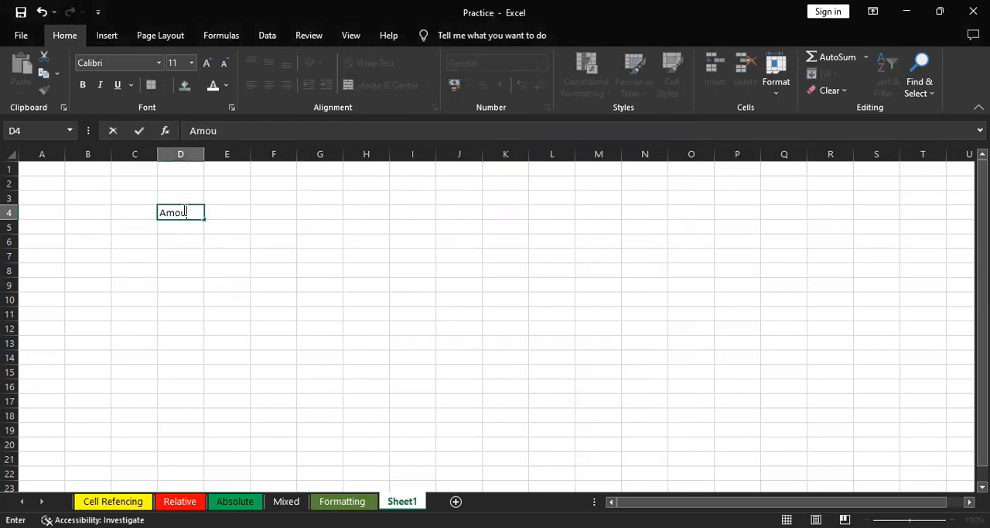
key("Return")
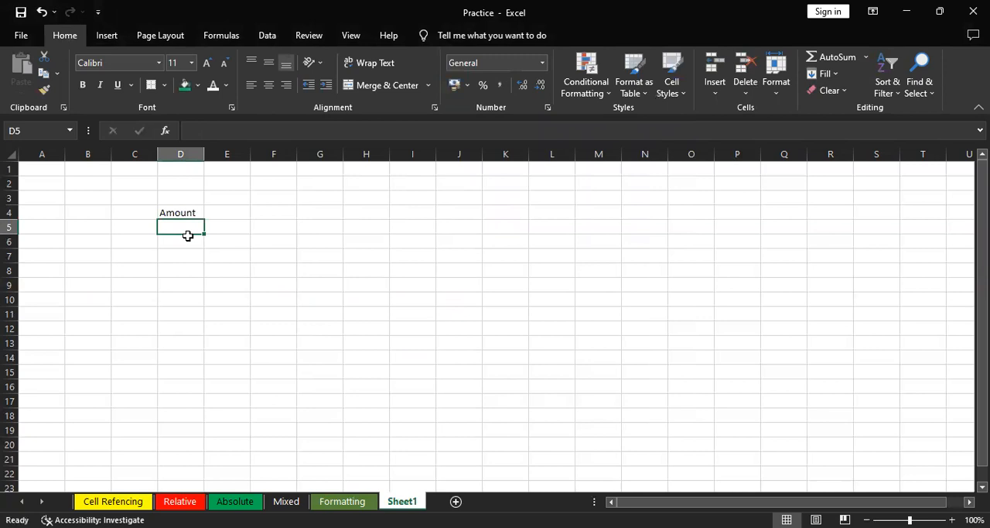
Format range D4:D15 as Currency with the ₦ symbol and two decimal places
left_click_drag(182, 212, 185, 374)
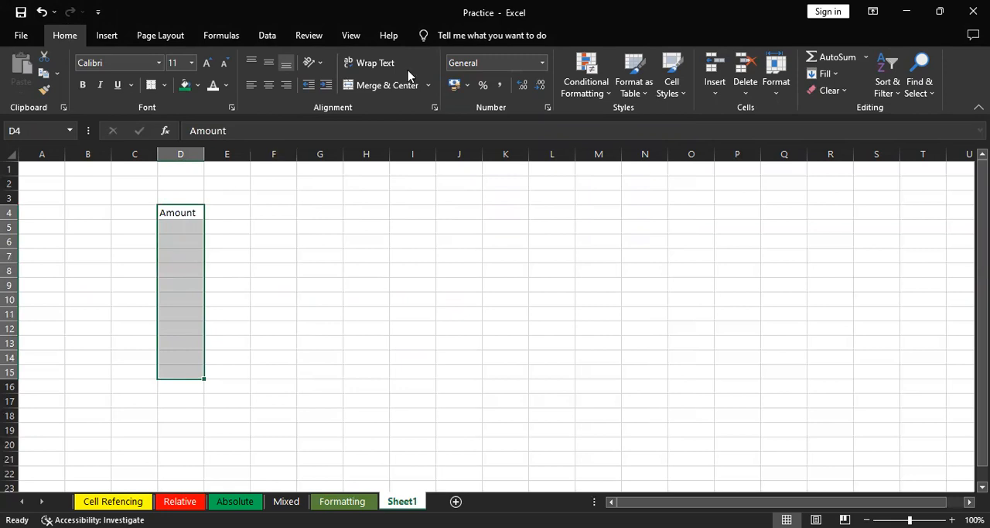
key("ctrl+1")
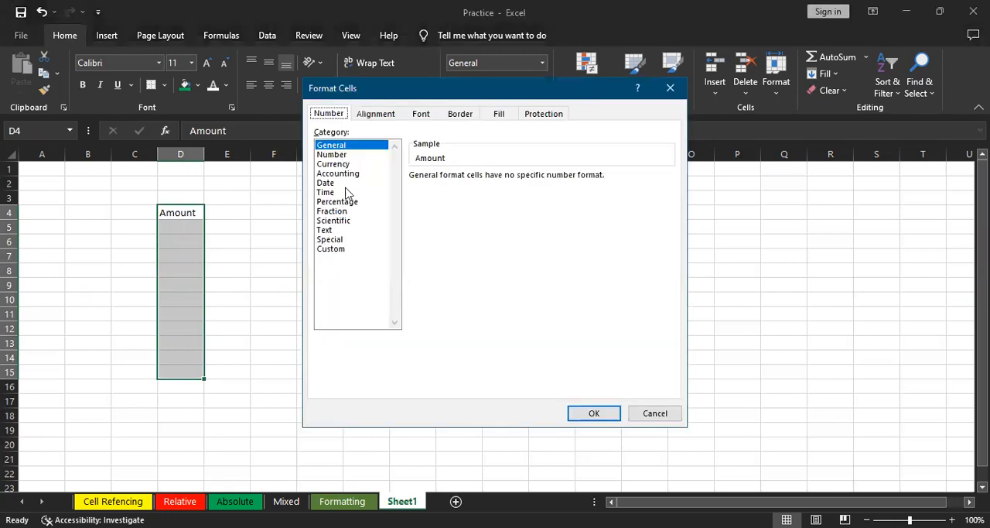
left_click(332, 165)
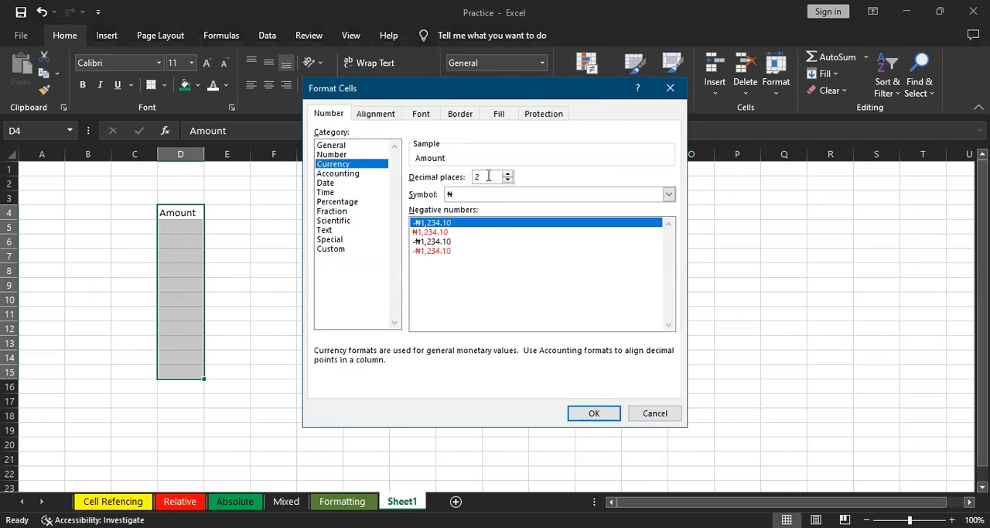
left_click(593, 413)
Enter the amounts 500, 200, 300 and 400 in cells D5 to D8
left_click(182, 222)
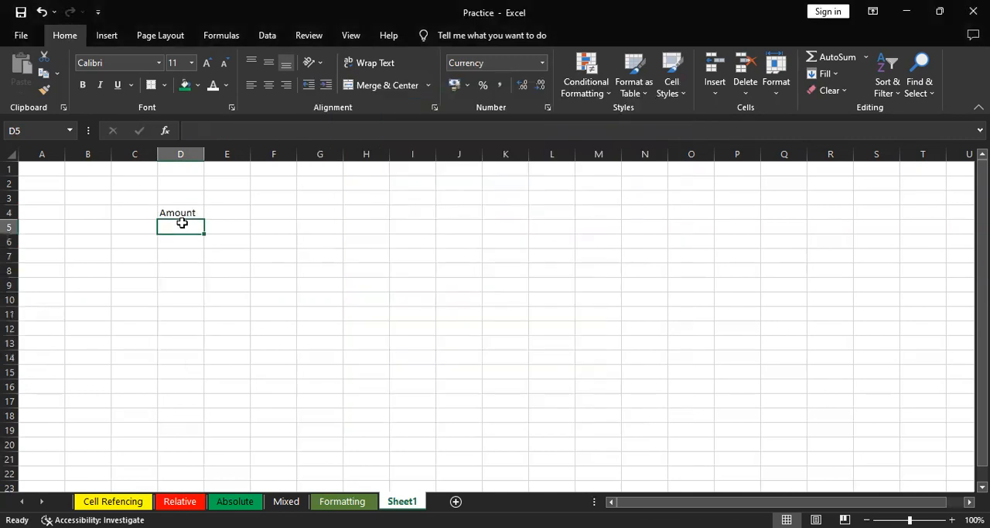
type("500")
key("Return")
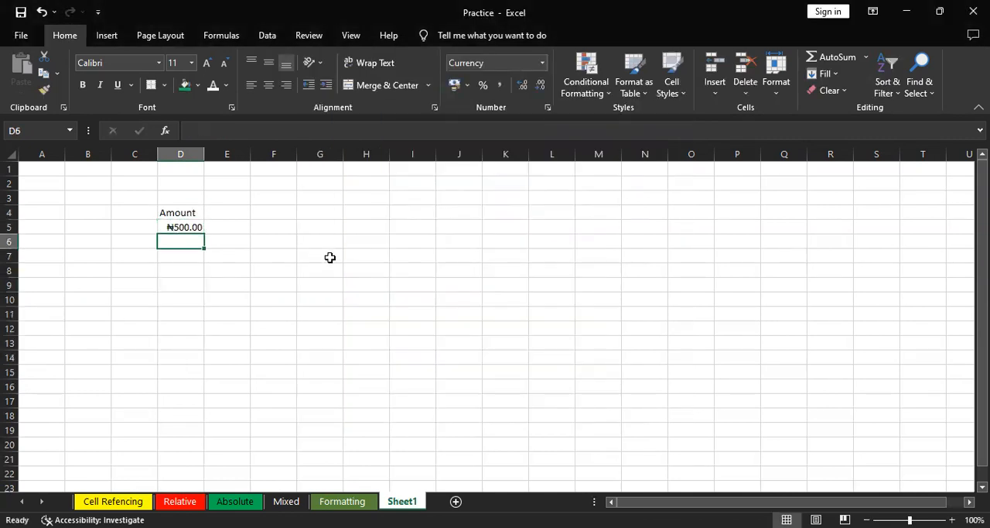
type("200")
key("Return")
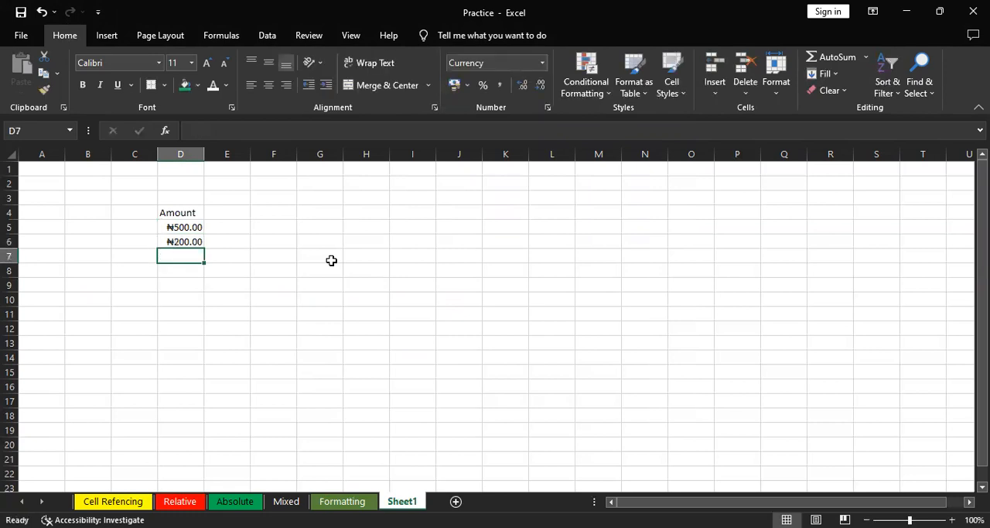
type("300")
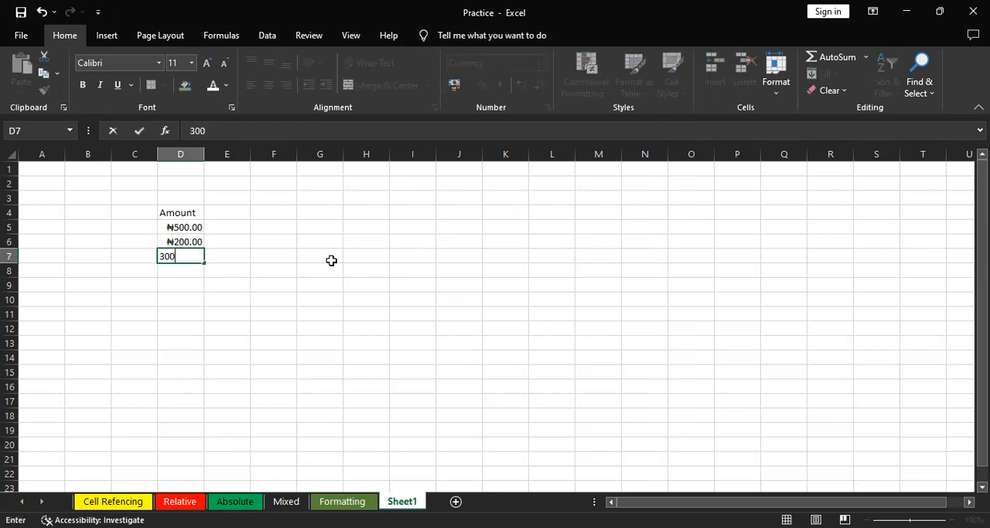
key("Return")
type("400")
key("Return")
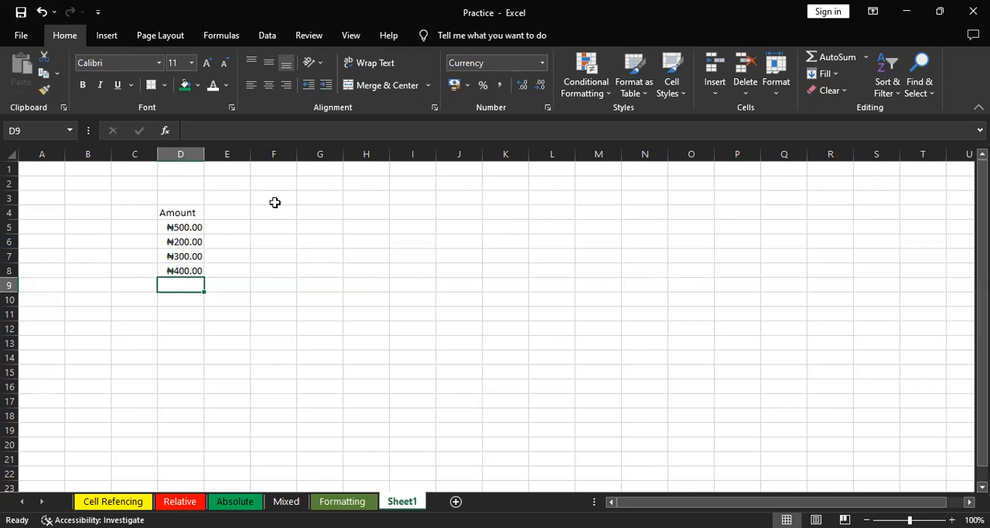
left_click(227, 212)
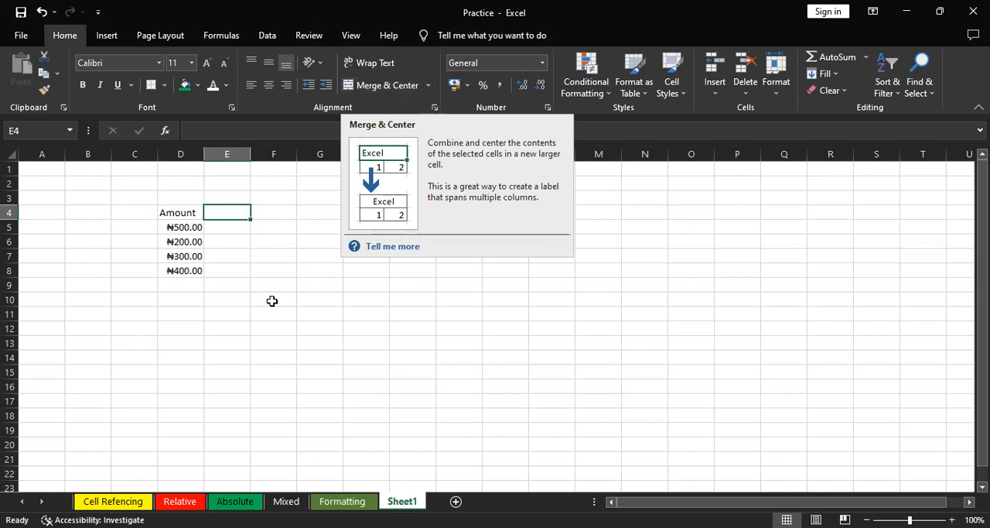
type("16")
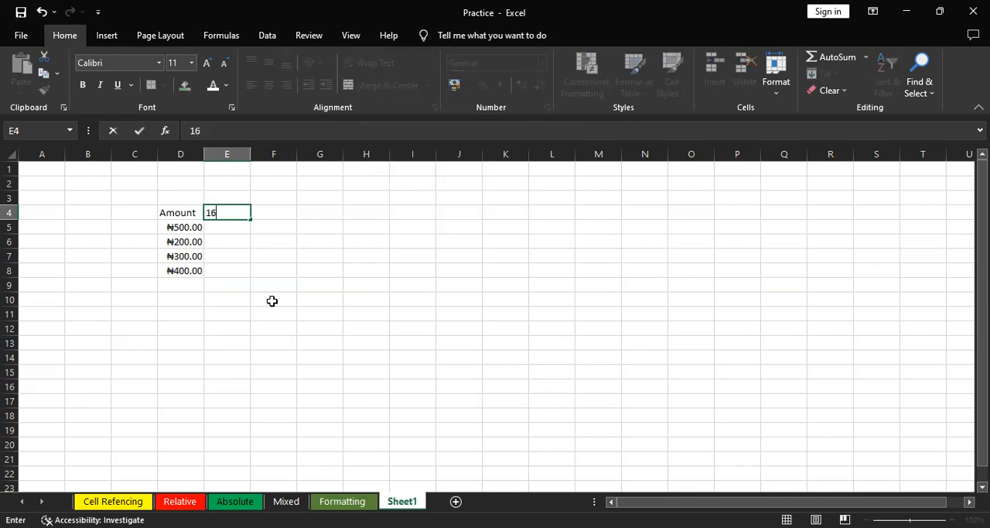
type("-1192")
key("BackSpace")
key("Page_Down")
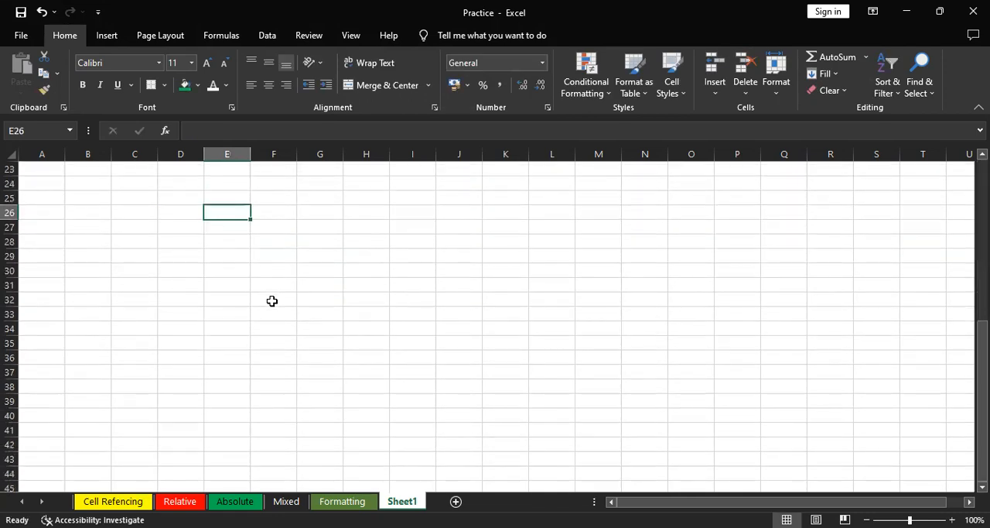
left_click_drag(983, 326, 983, 167)
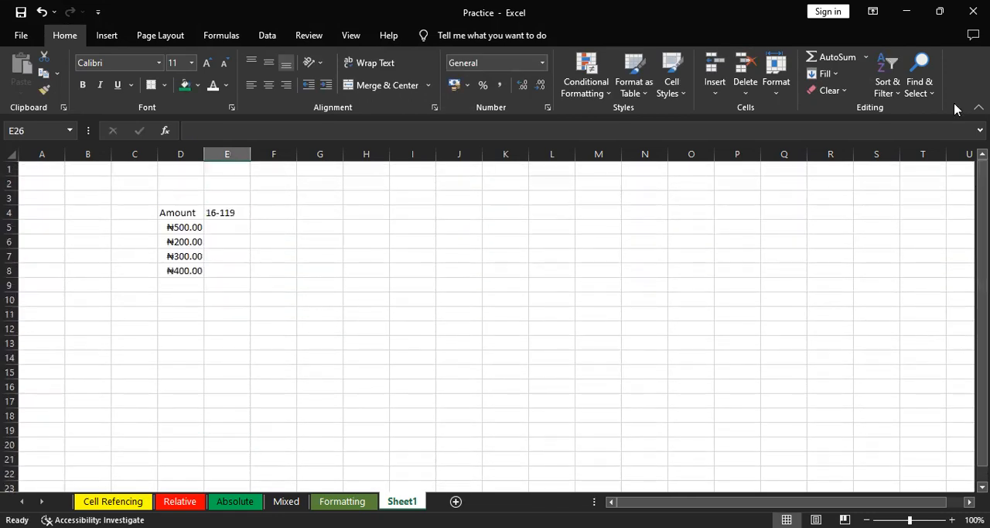
double_click(231, 212)
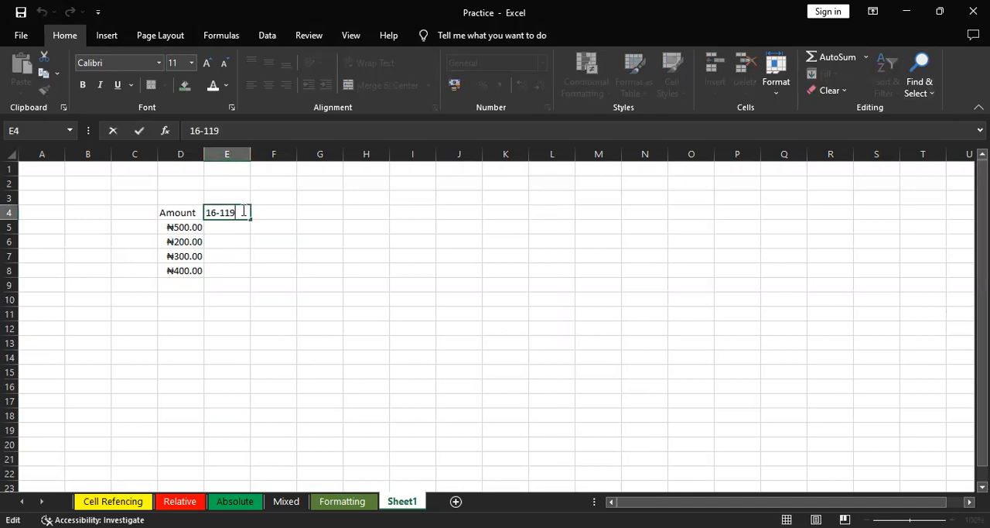
key("BackSpace")
key("BackSpace")
type("1")
type("-092")
key("Return")
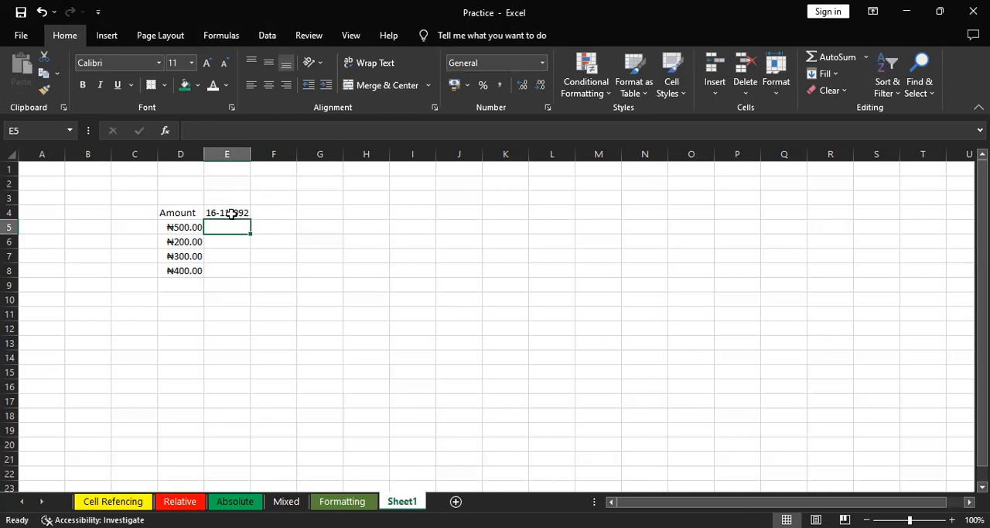
Replace the content of cell E4 with the header Date, without a trailing backslash
double_click(231, 213)
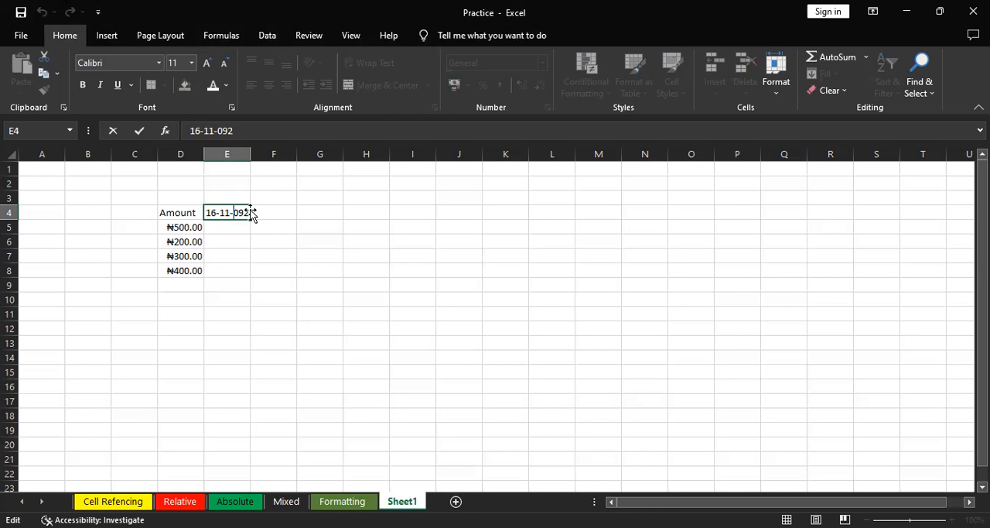
left_click_drag(223, 210, 201, 212)
key("BackSpace")
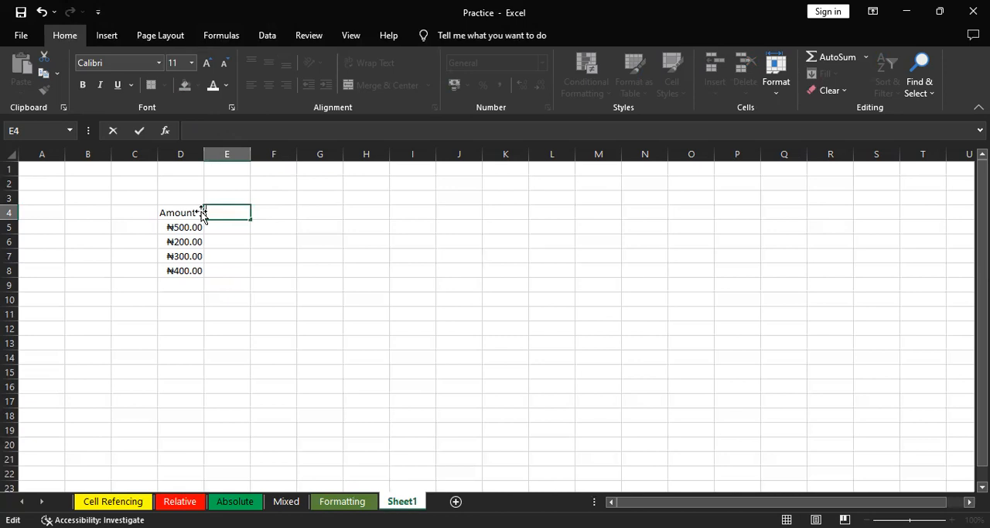
type("Date\\")
key("Return")
key("Return")
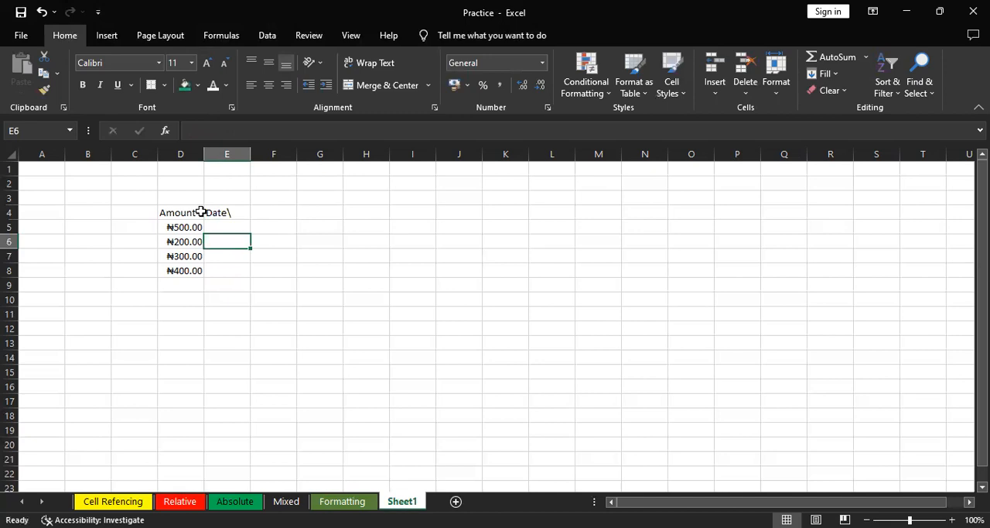
key("Up")
key("Up")
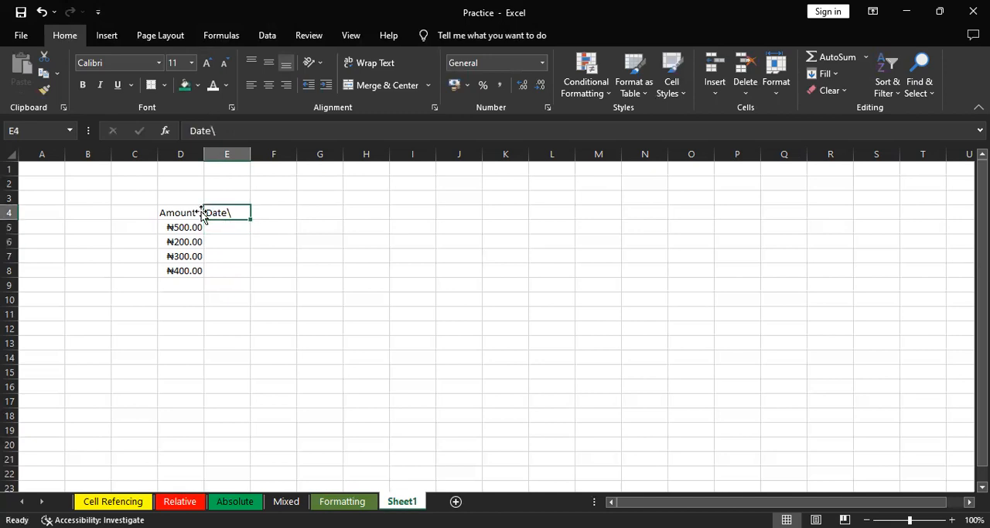
key("F2")
key("BackSpace")
key("Return")
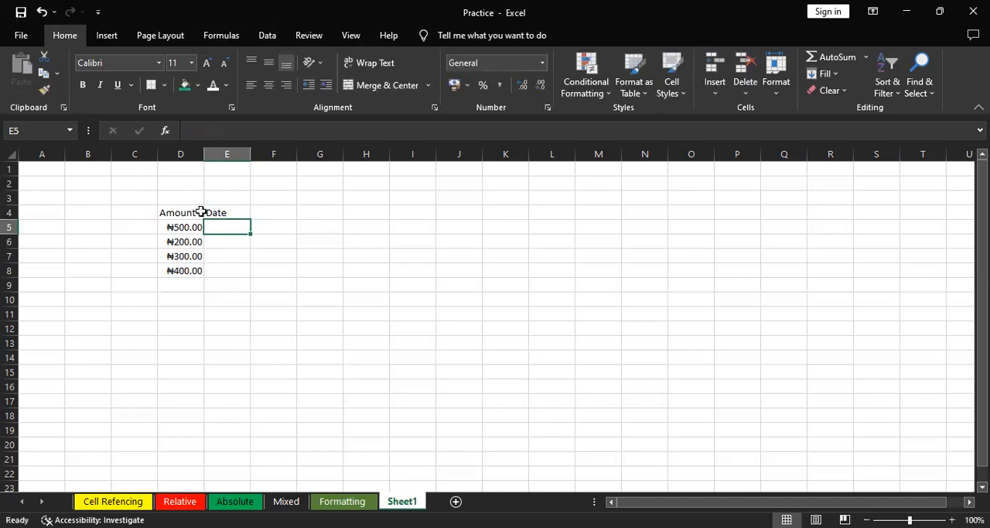
Format range E5:E8 as Date with the long type *Wednesday, 14 March 2012 for the English (Nigeria) locale
left_click_drag(220, 223, 224, 264)
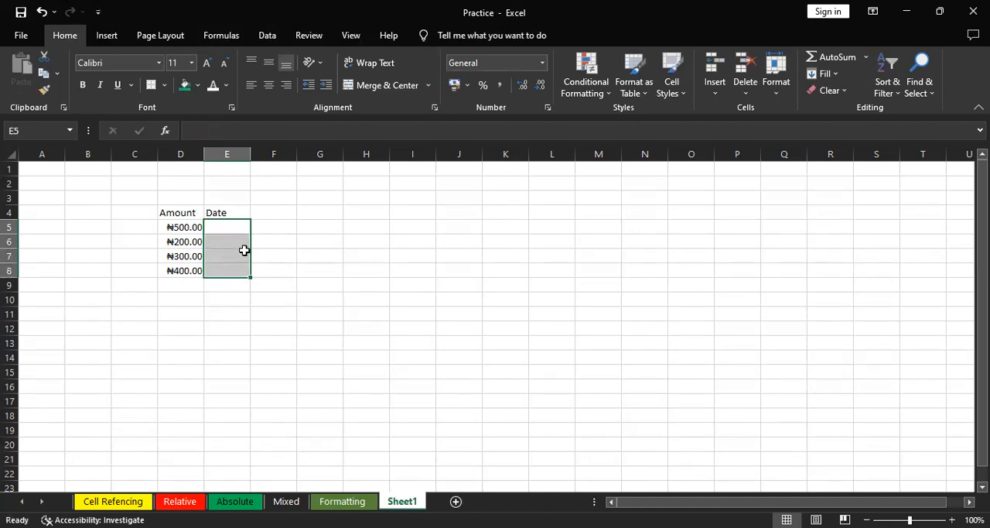
key("ctrl+1")
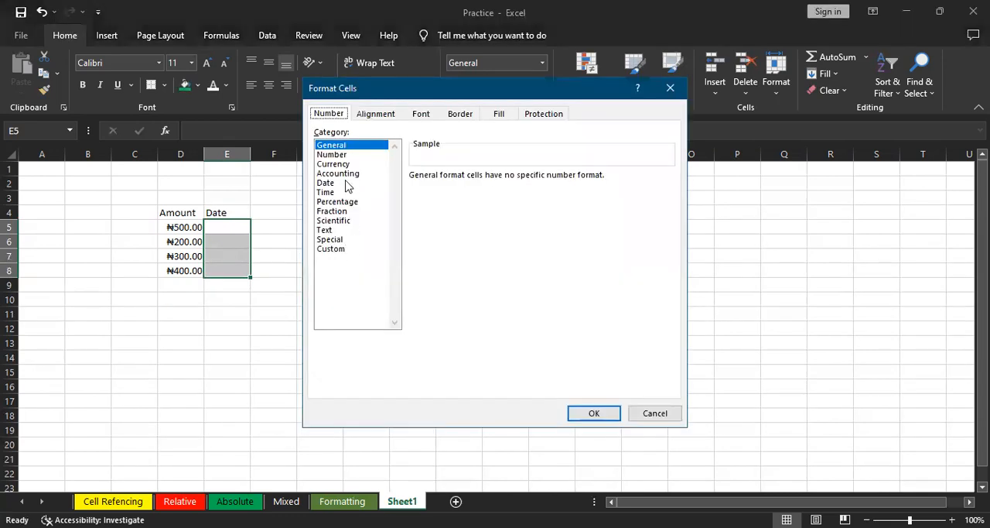
left_click(343, 185)
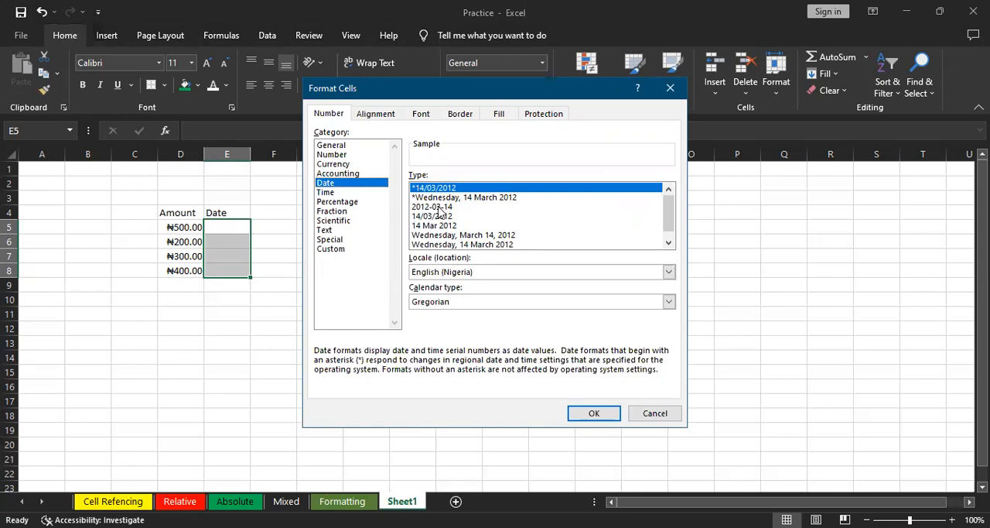
left_click(440, 207)
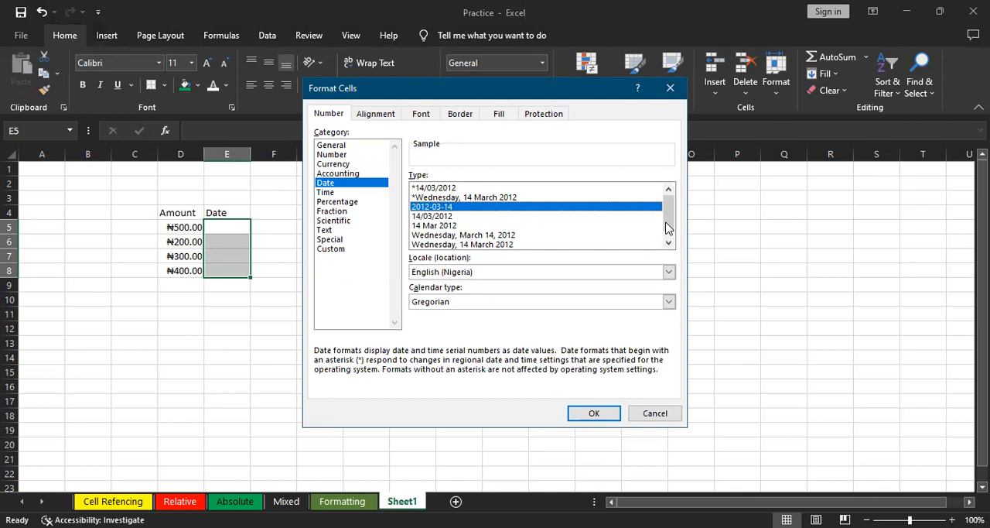
left_click_drag(669, 223, 666, 246)
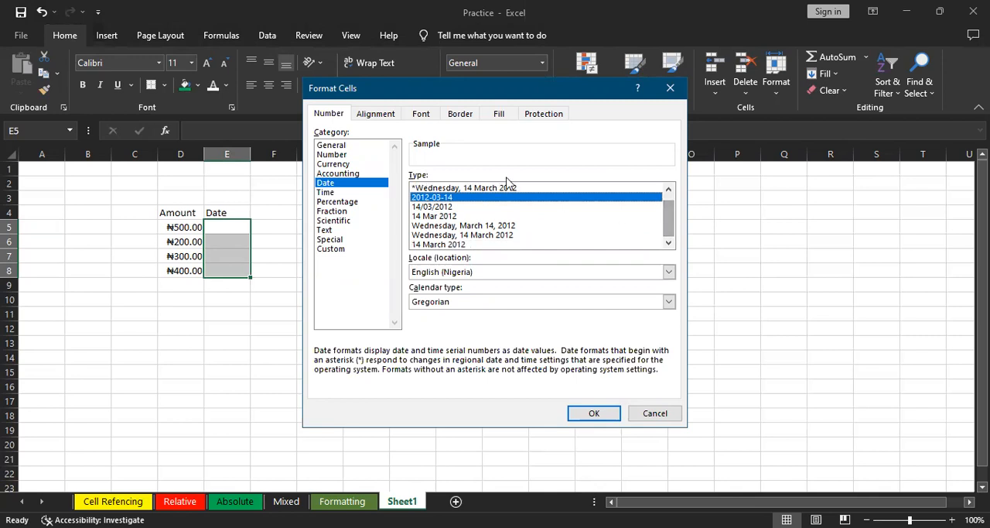
left_click(468, 188)
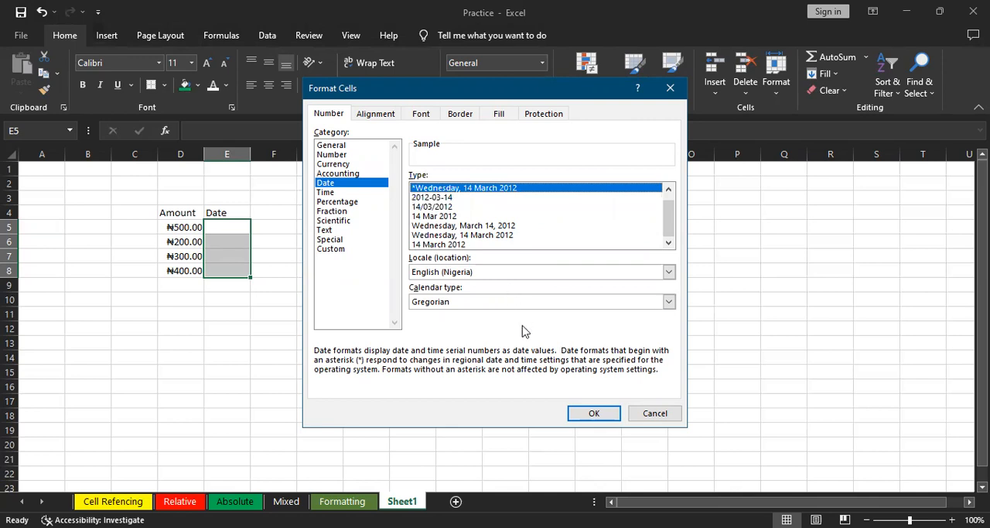
left_click(592, 413)
Enter the date 16/11/2022 in cell E5
left_click(232, 232)
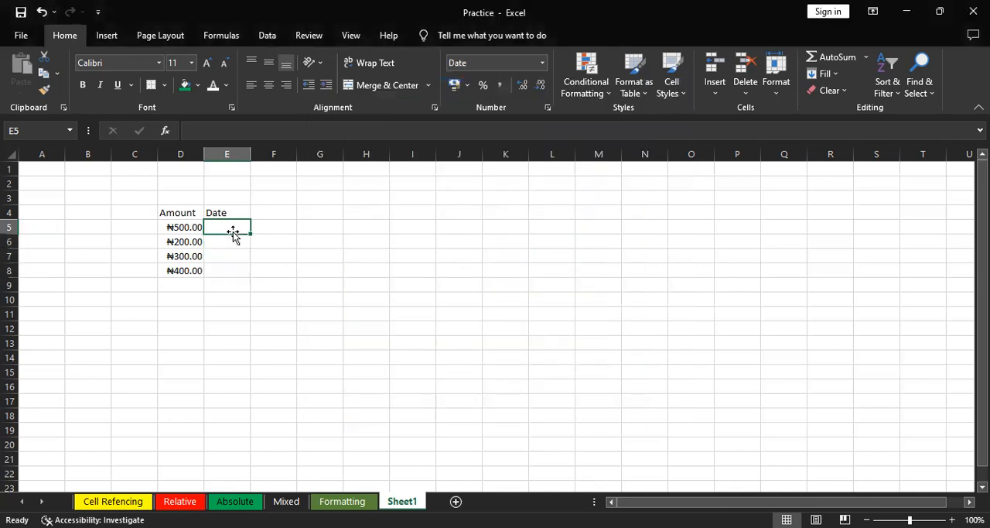
type("16")
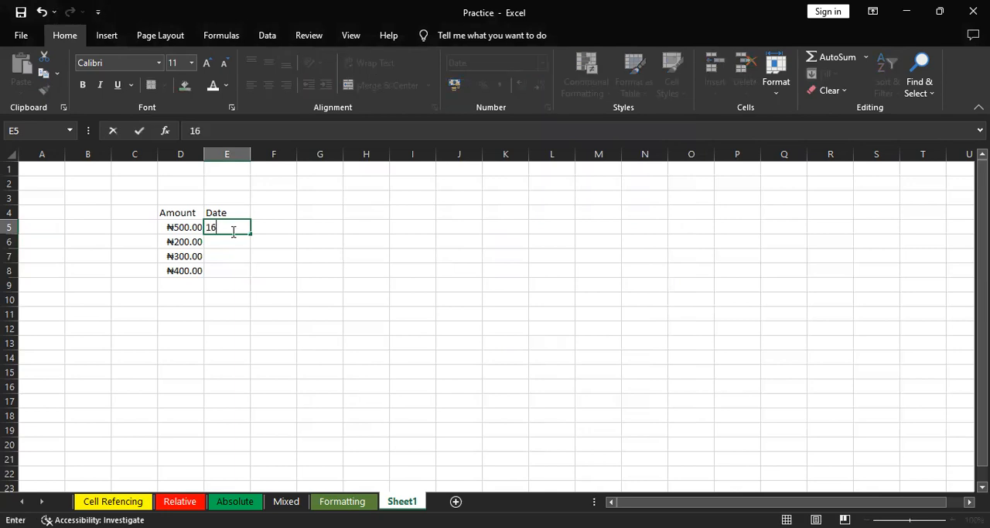
type("/11/2022")
key("Return")
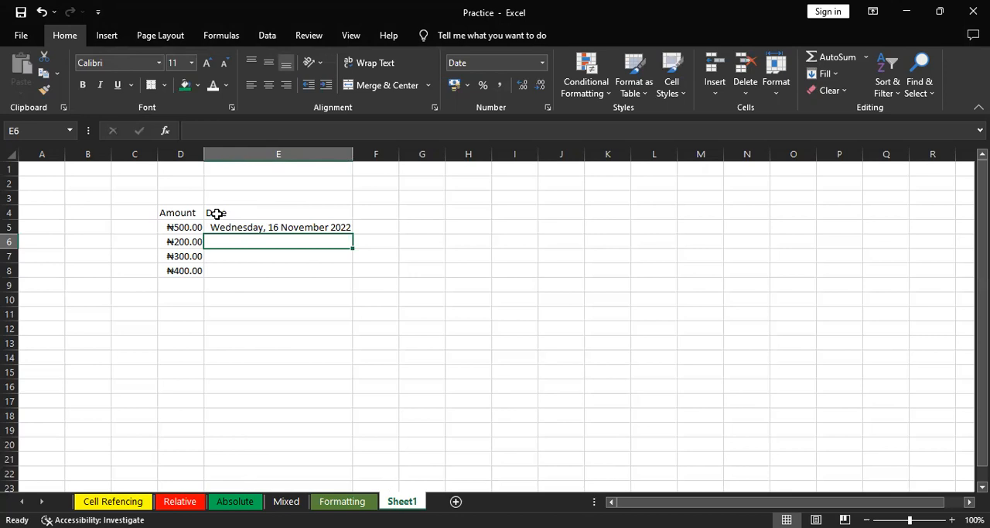
Change the date format of range E5:E8 to the short type 14/03/2012
left_click_drag(234, 222, 244, 271)
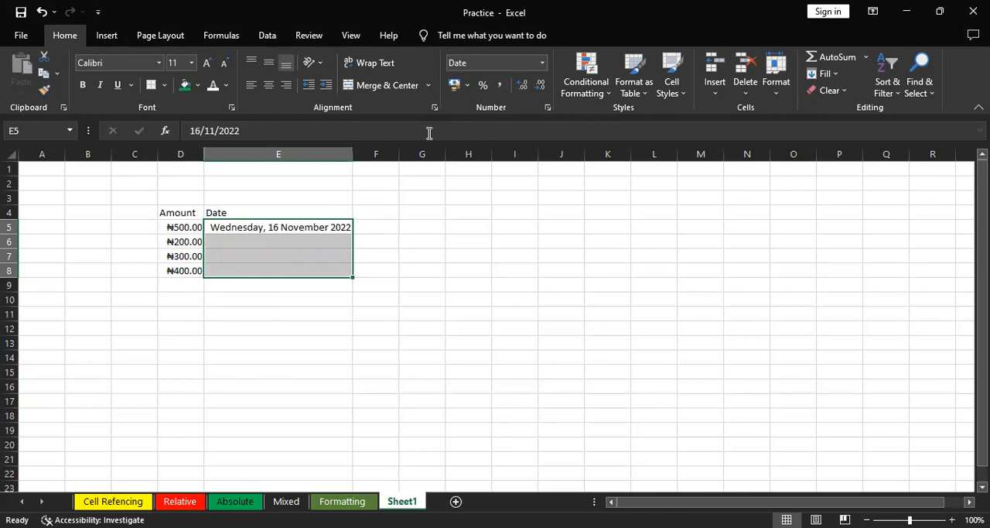
key("ctrl+1")
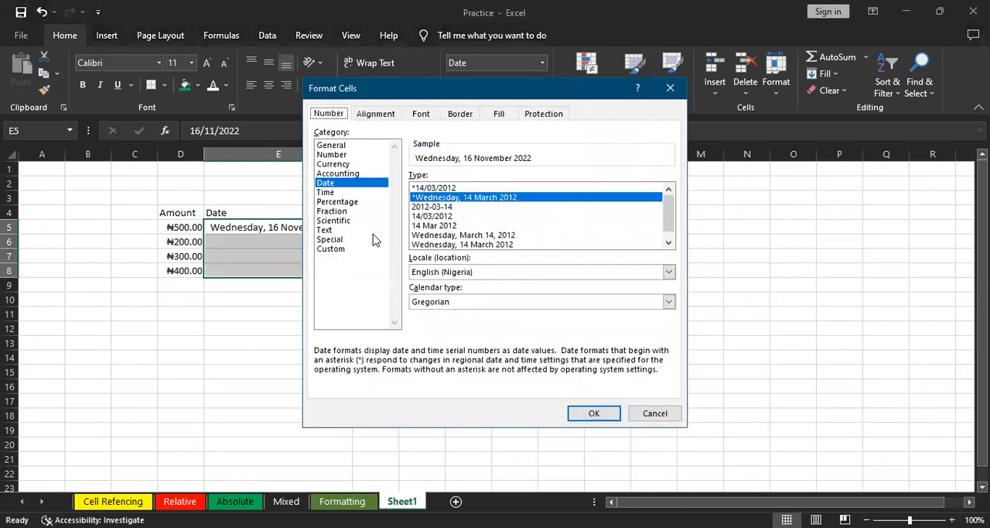
left_click(447, 216)
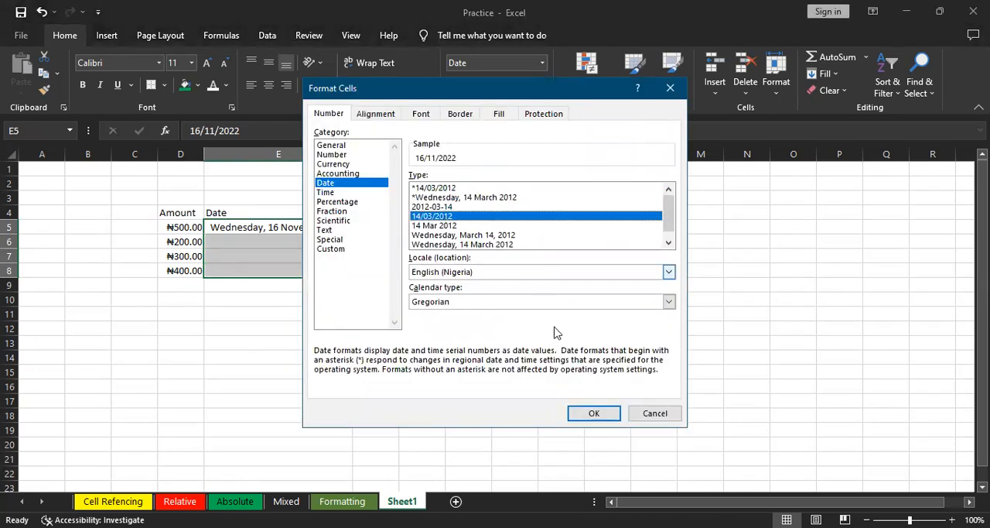
left_click(593, 414)
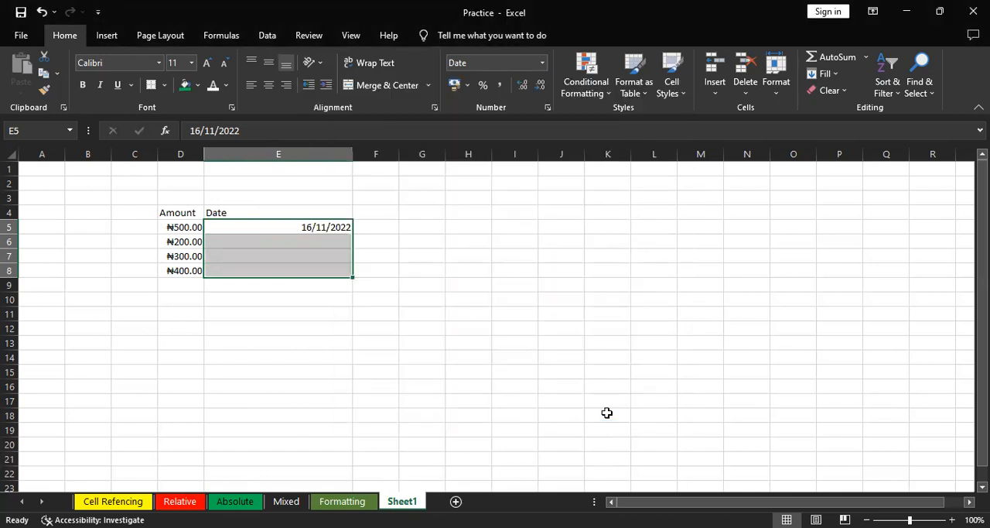
left_click(606, 412)
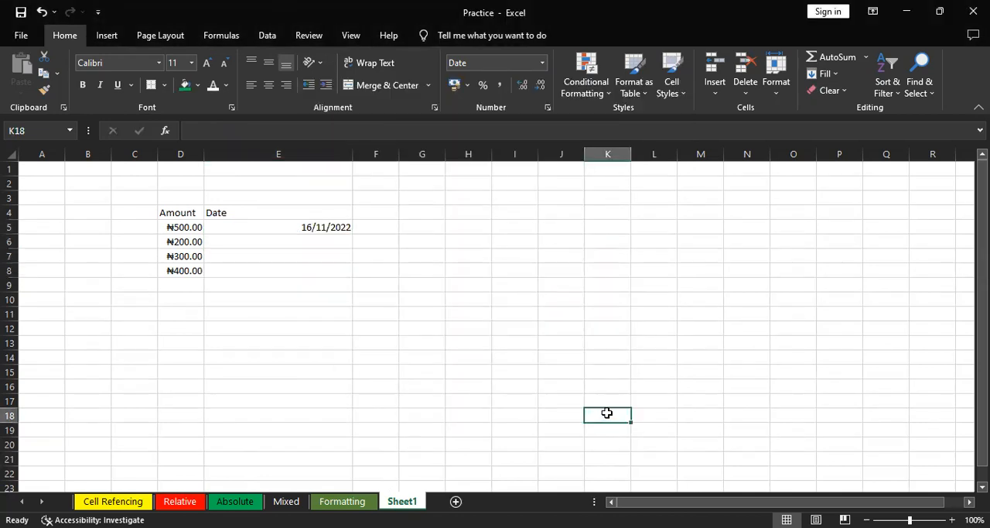
left_click_drag(611, 411, 473, 309)
left_click(473, 310)
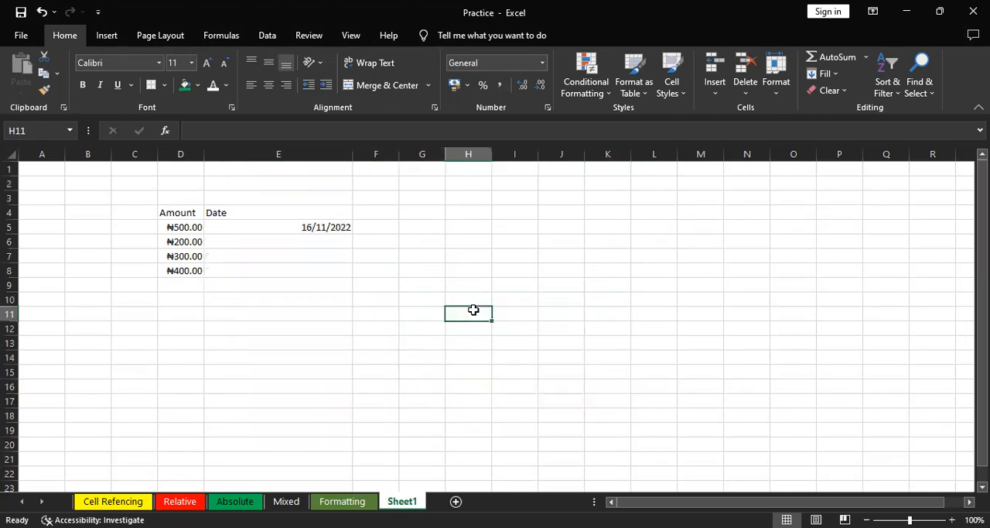
Apply the custom number format dd/mm/yy to range F4:F8
left_click(369, 208)
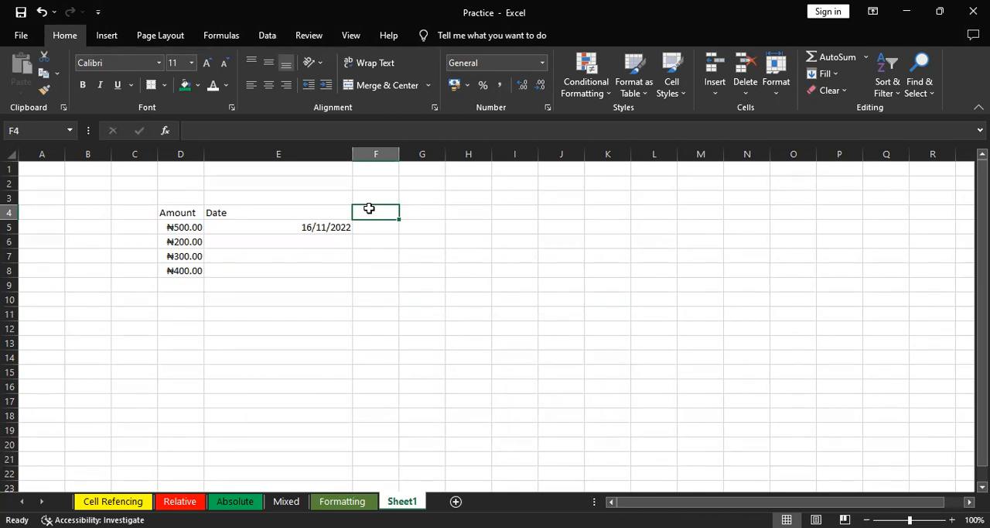
left_click_drag(369, 208, 371, 268)
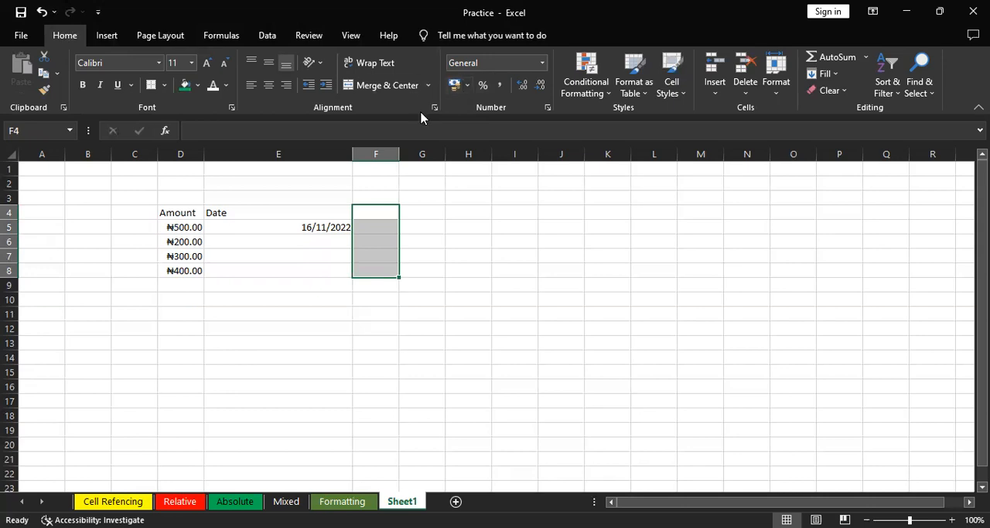
key("ctrl+1")
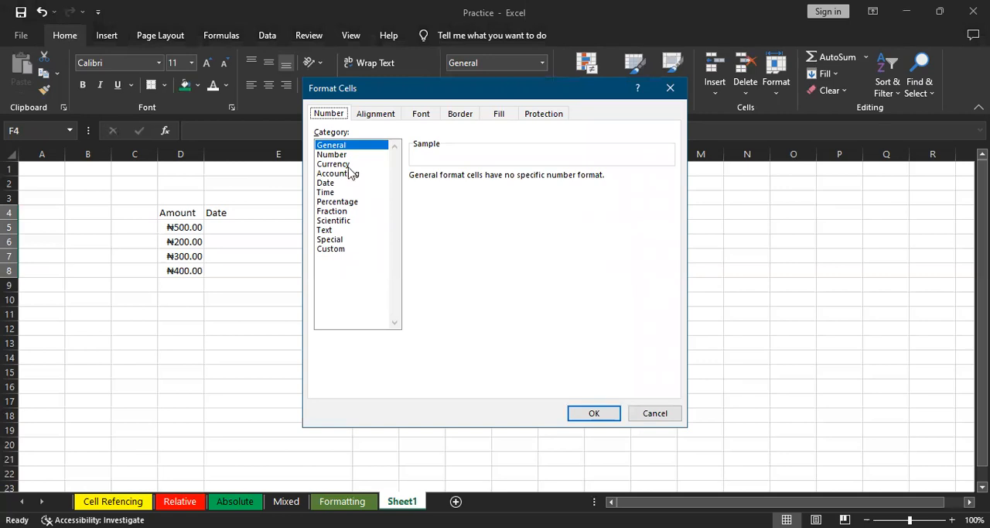
left_click(335, 192)
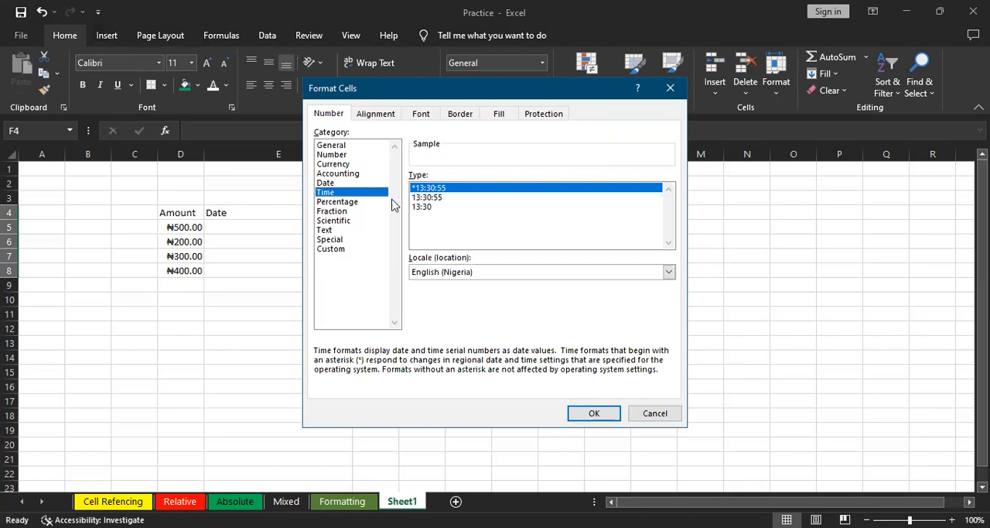
left_click(344, 183)
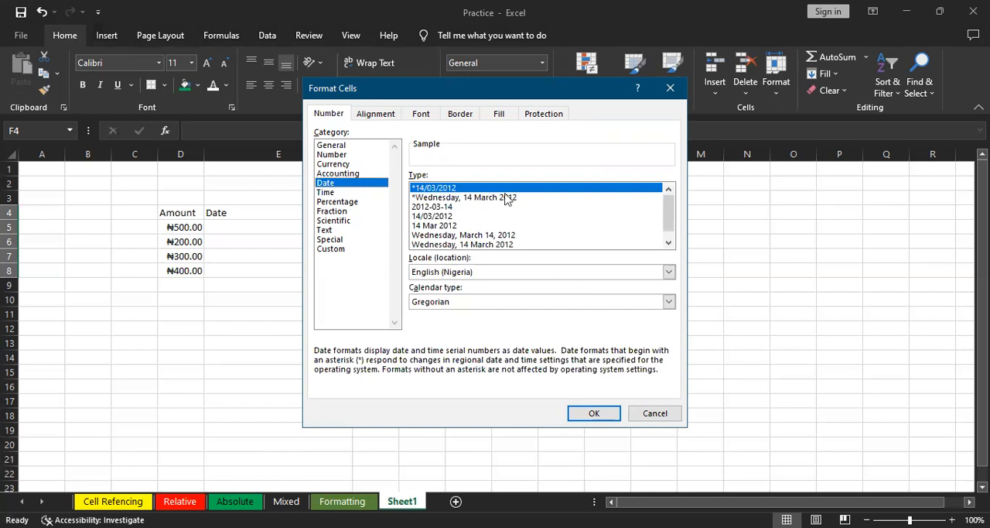
left_click(344, 252)
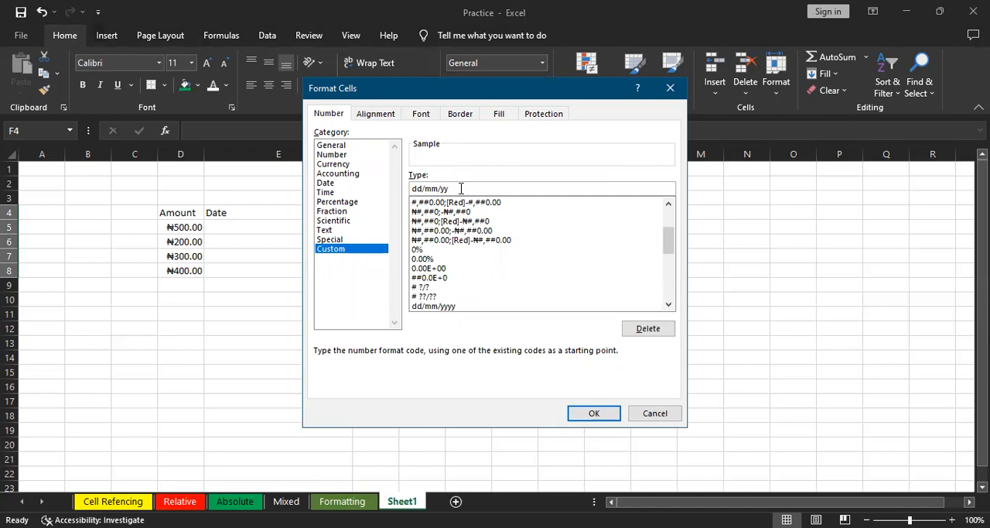
left_click(594, 413)
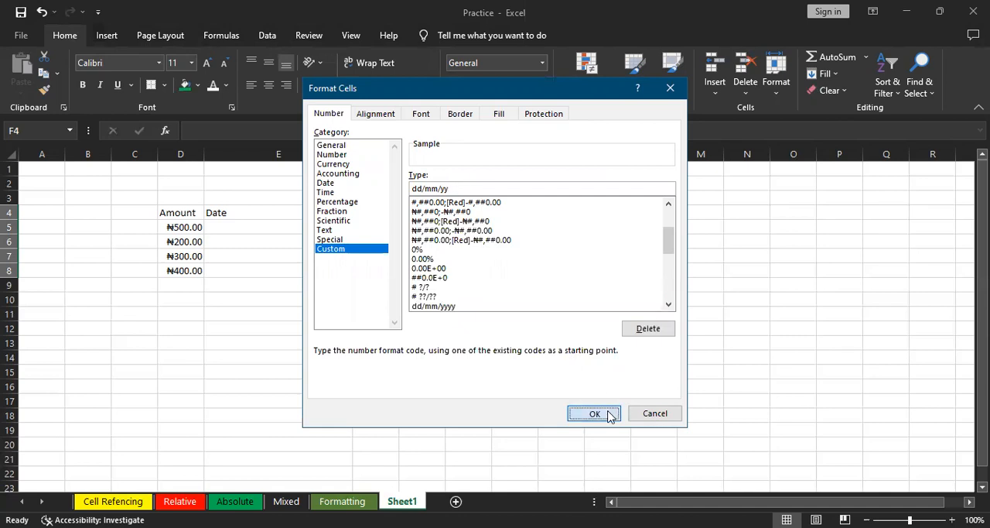
Enter the date 16/11/2002 in cell F5
left_click(366, 226)
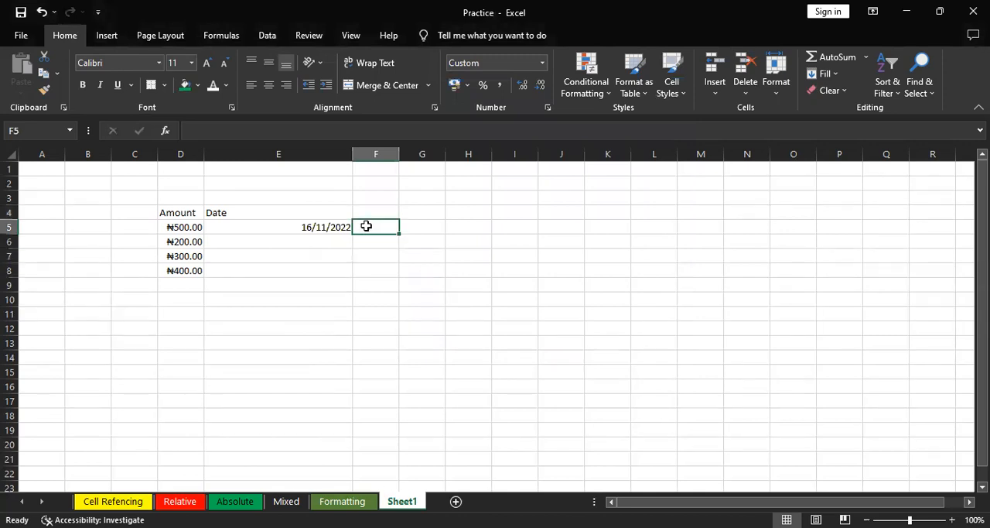
type("16")
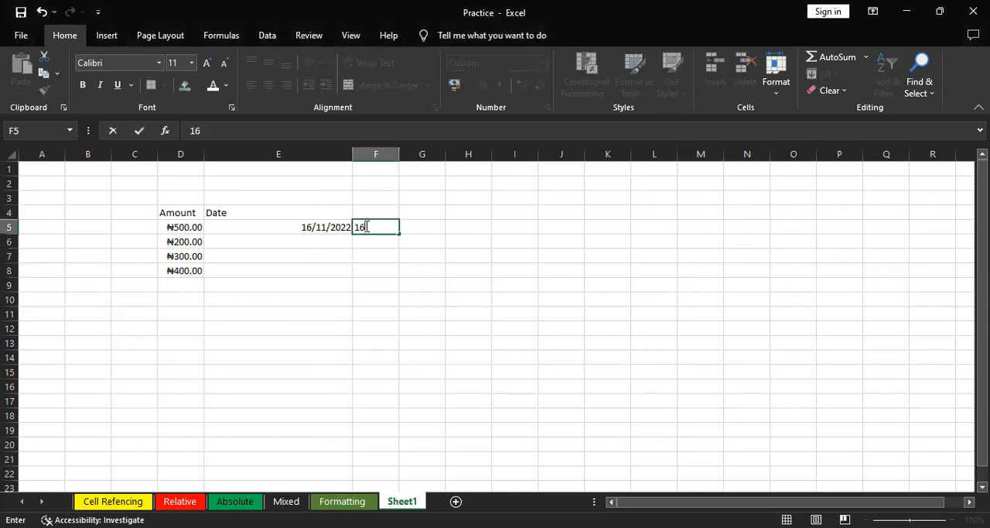
type("/11/2002")
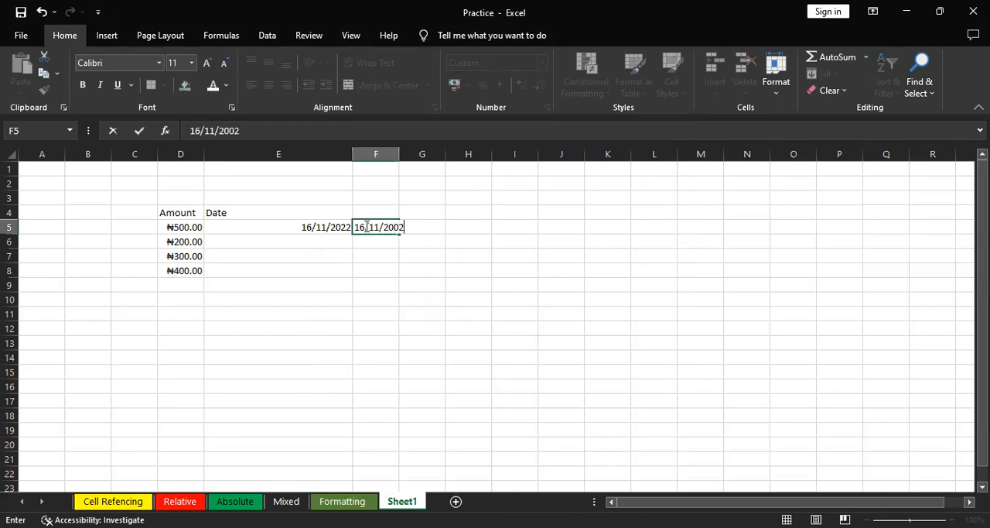
key("Return")
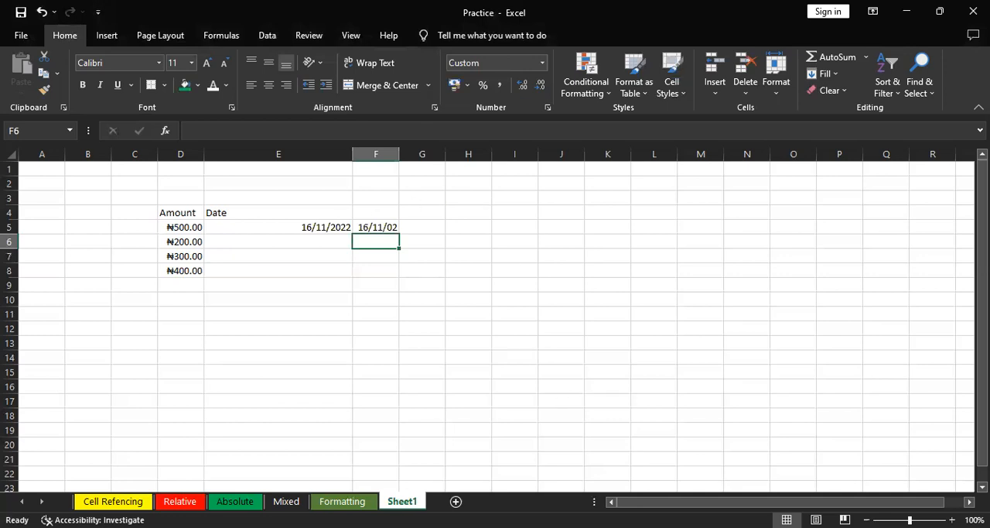
Undo the date entry in cell F5 and the custom date format on range F4:F8
key("ctrl+z")
key("ctrl+z")
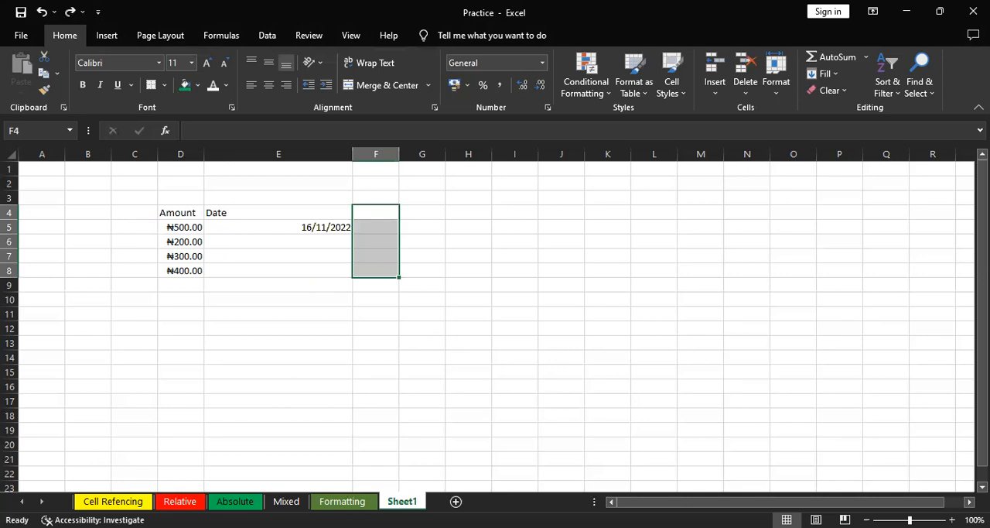
left_click(542, 63)
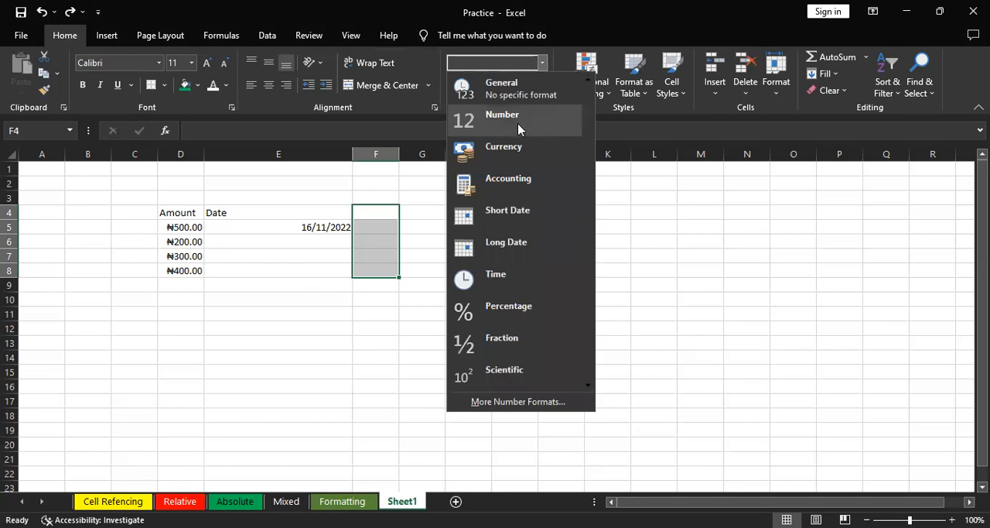
left_click(307, 325)
left_click(308, 319)
Widen column H and enter a phone number starting with a zero in cell H11
left_click(480, 317)
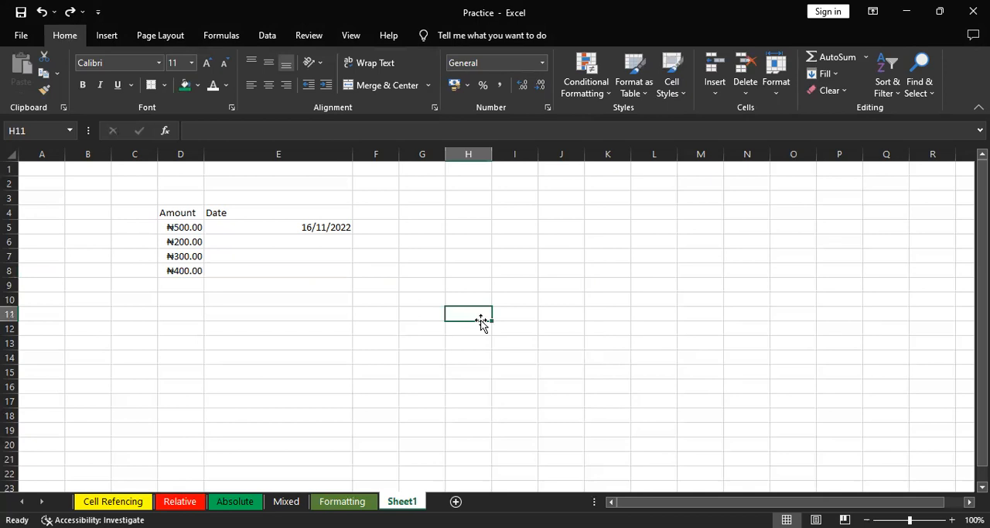
left_click_drag(490, 158, 529, 158)
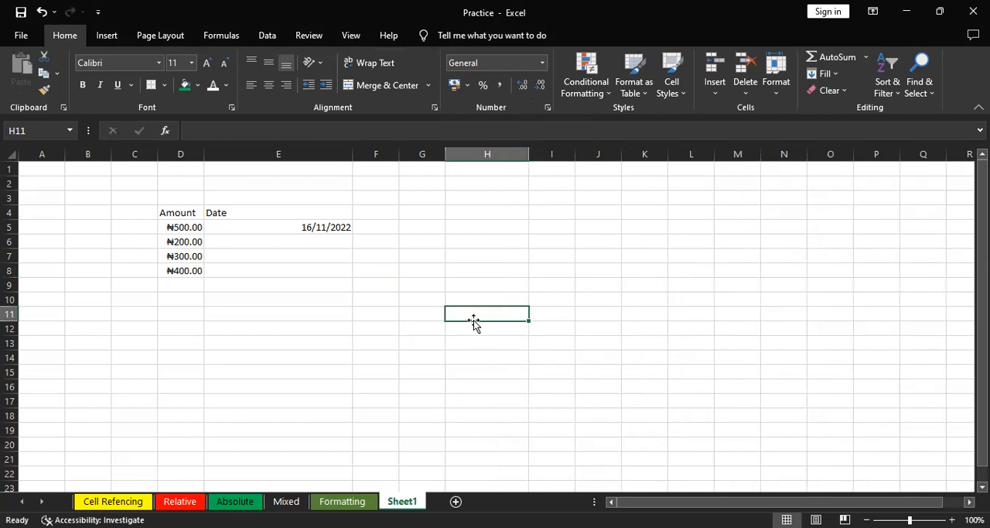
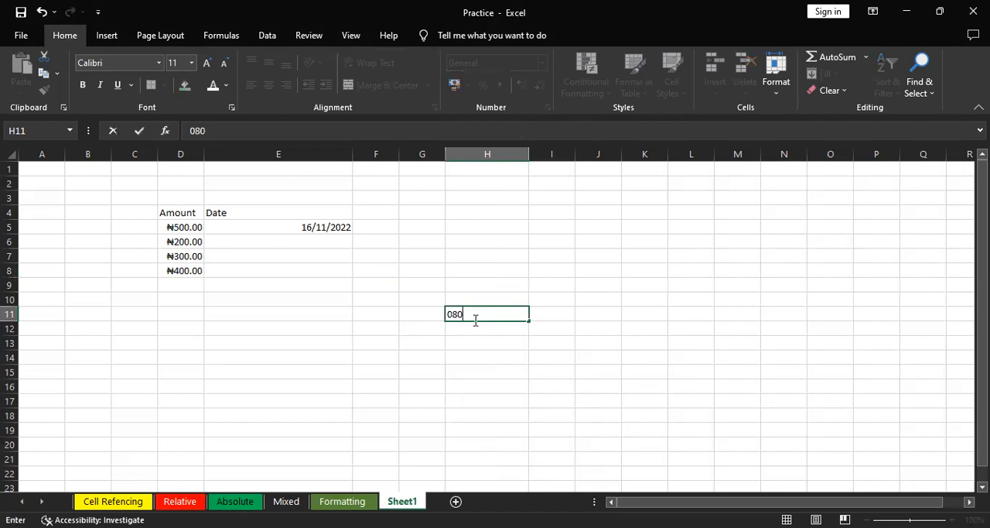
key("Return")
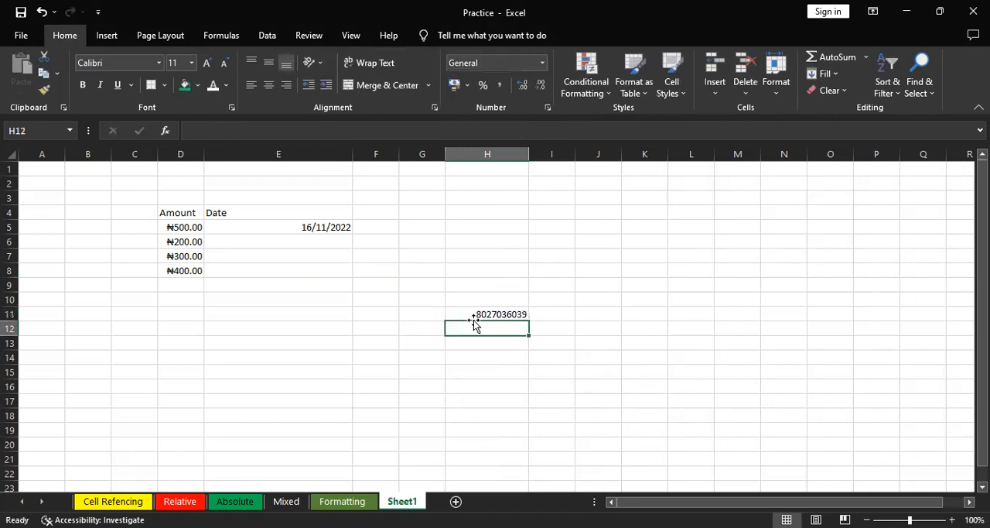
Prefix the phone number in cell H11 with an apostrophe and a 0 to store it as text with its leading zero
left_click(517, 314)
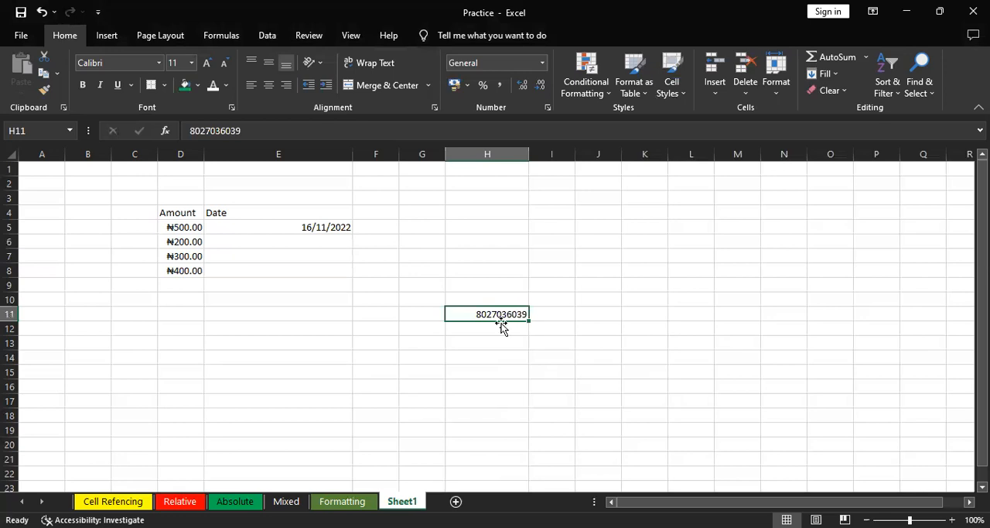
left_click(514, 329)
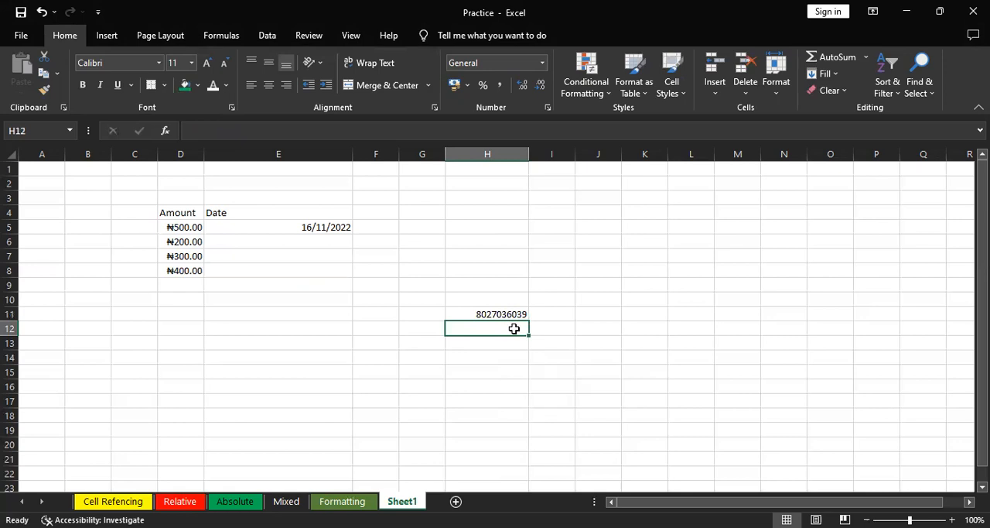
left_click(489, 313)
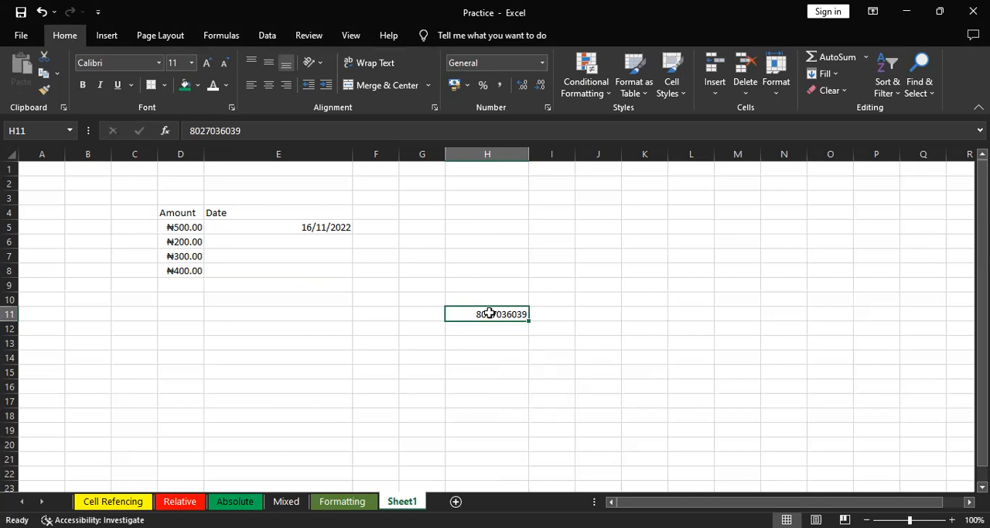
double_click(475, 313)
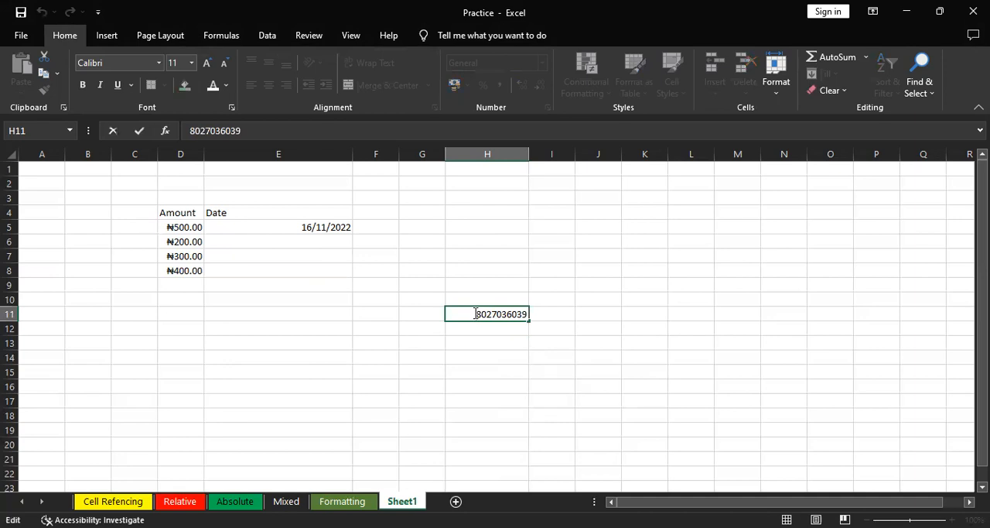
type("'")
type("0")
key("Return")
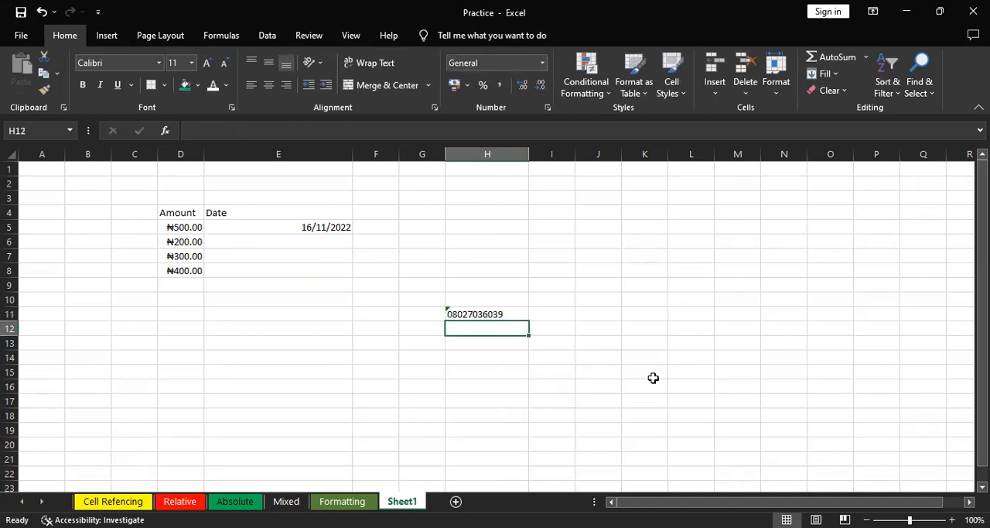
left_click(488, 314)
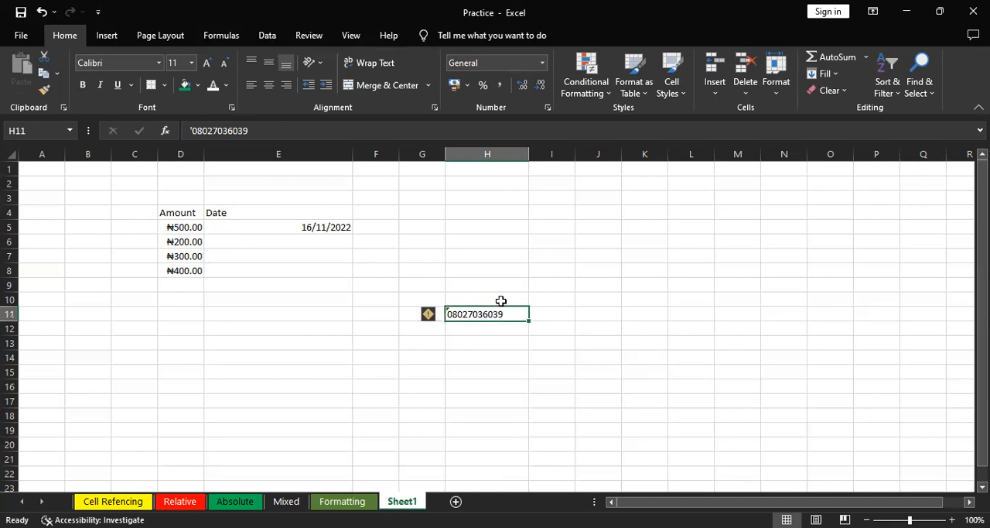
Format cell H13 with the Text number category
left_click(480, 339)
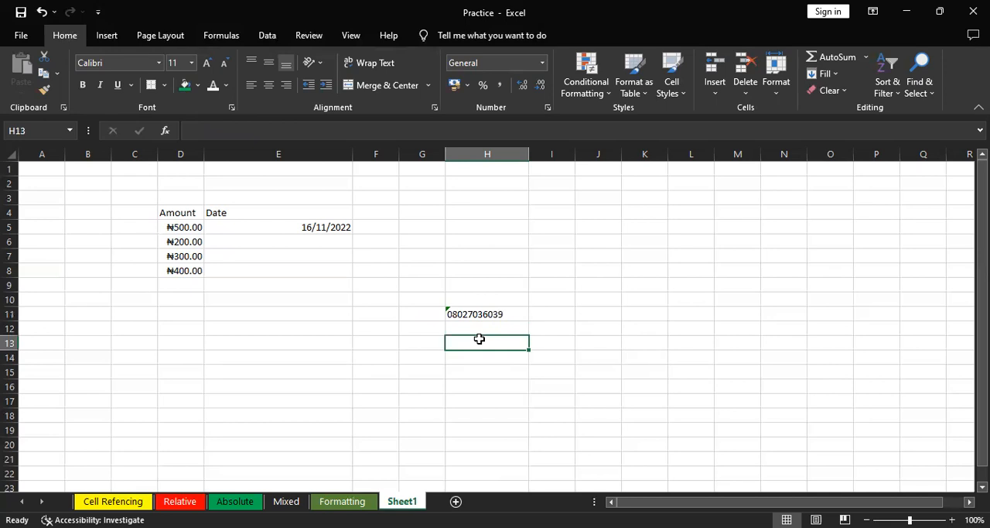
key("ctrl+1")
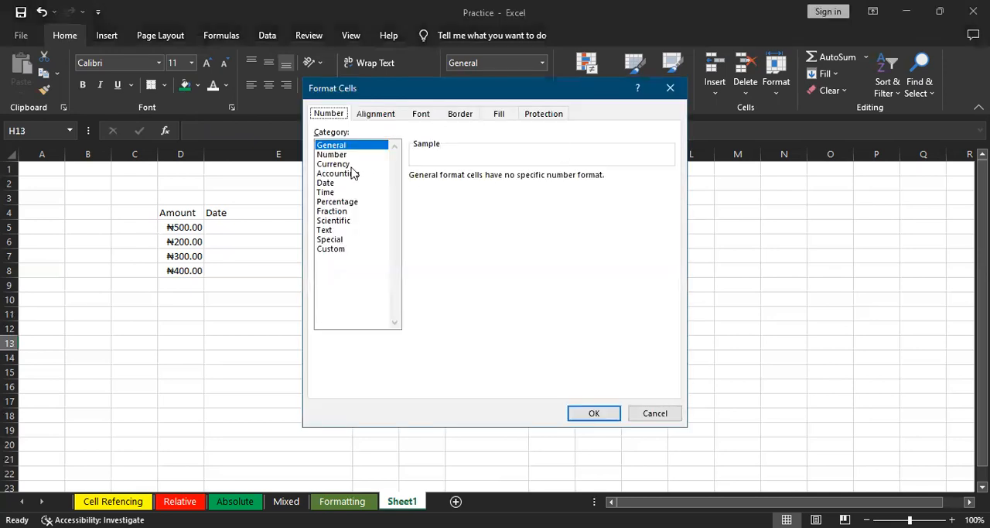
left_click(329, 222)
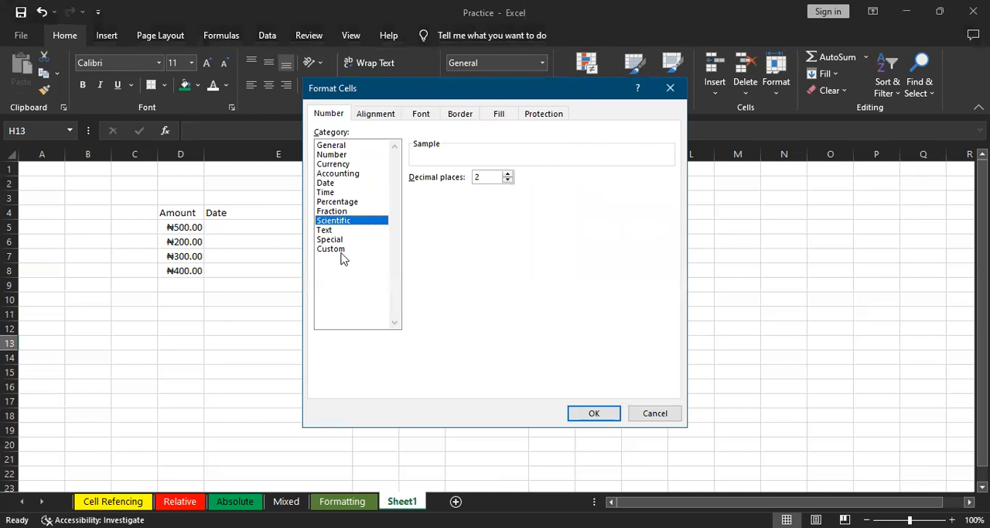
left_click(326, 230)
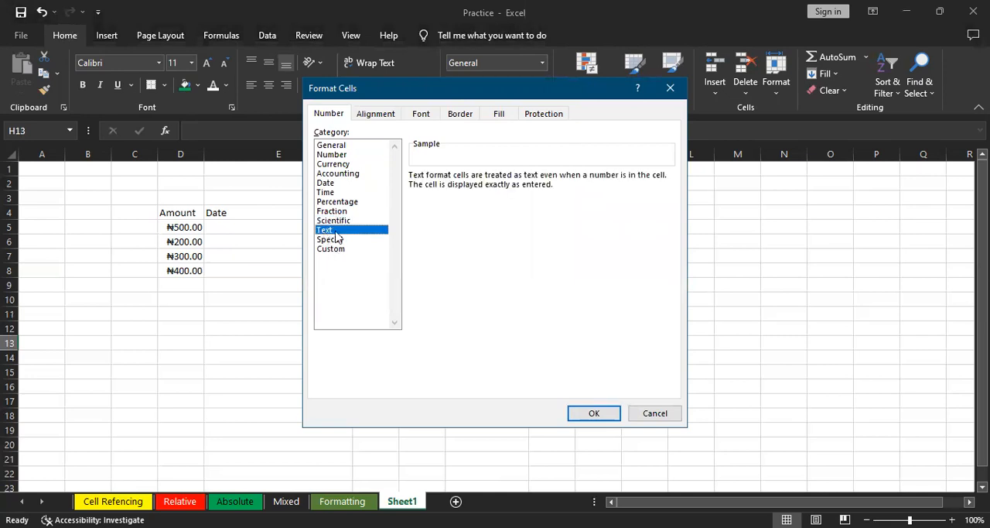
left_click(599, 415)
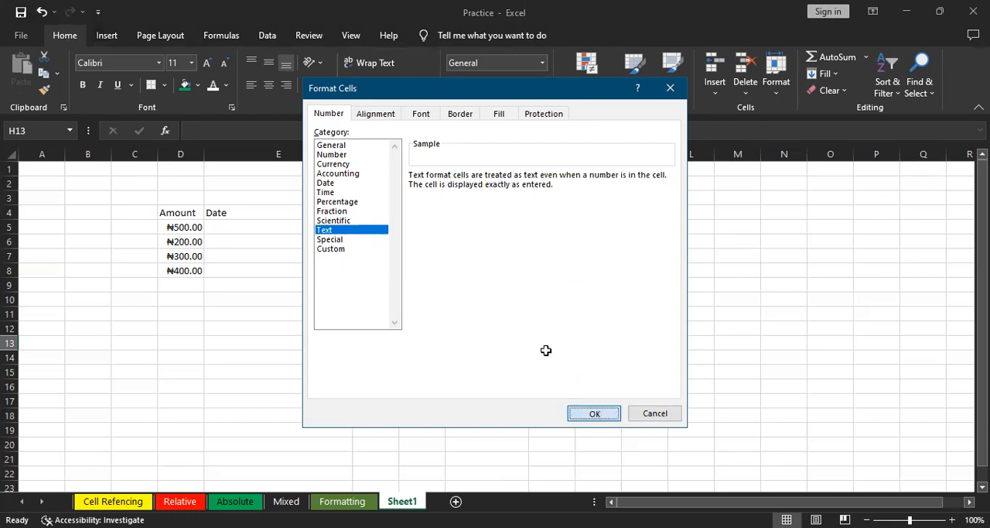
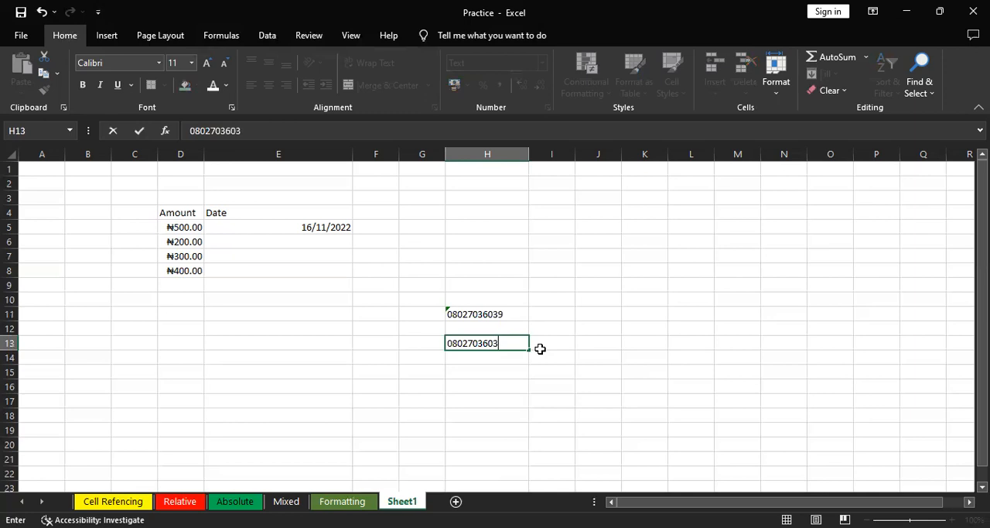
Enter a phone number with its leading zero in cell H13, then select range H11:H13
key("Return")
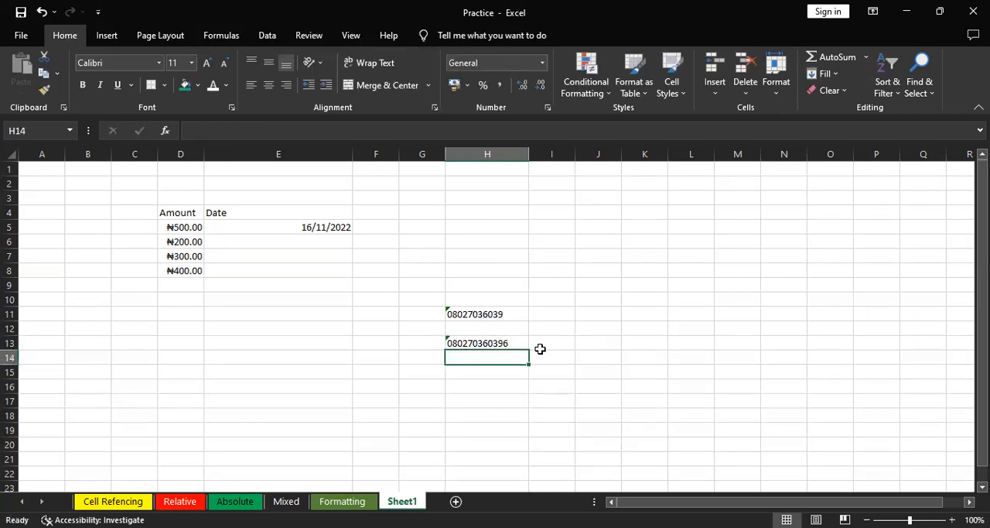
left_click(515, 343)
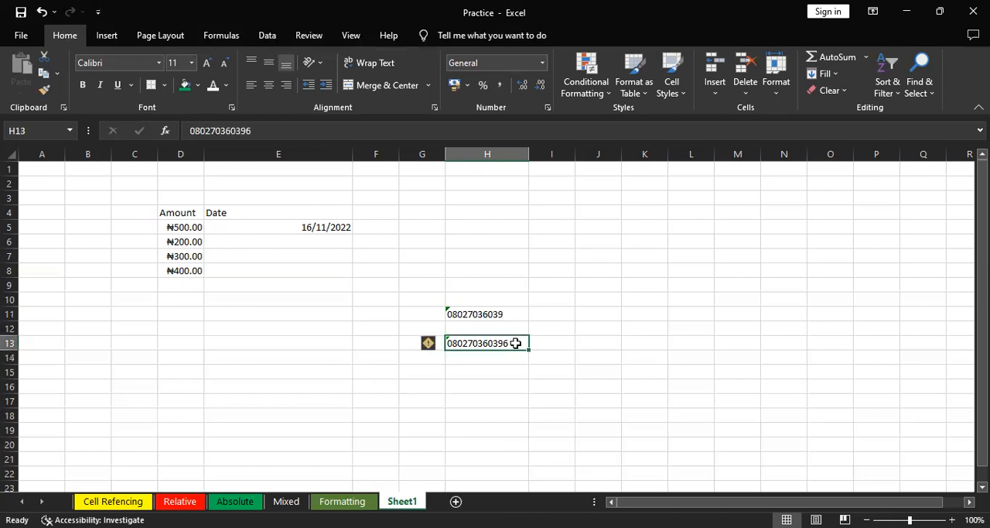
left_click_drag(515, 343, 503, 314)
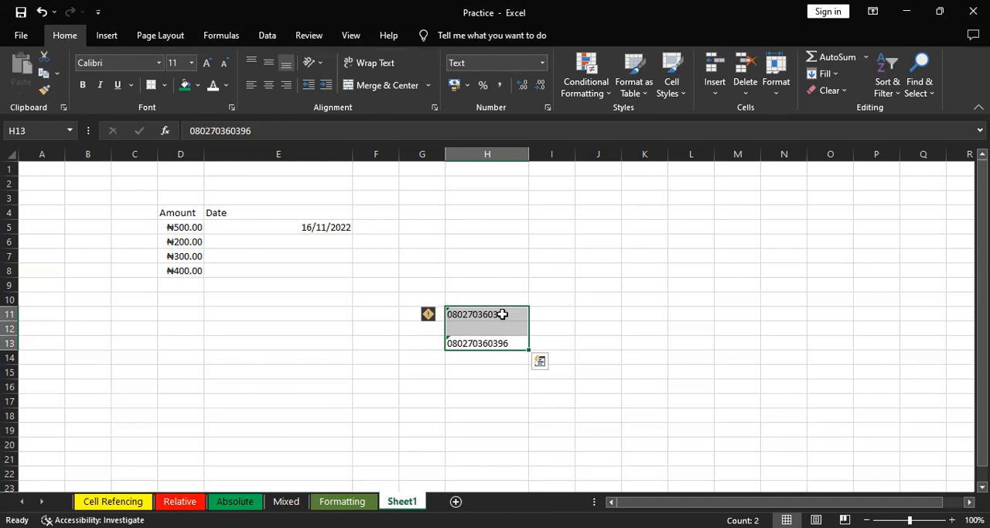
Clear the phone numbers from range H11:H13
key("Delete")
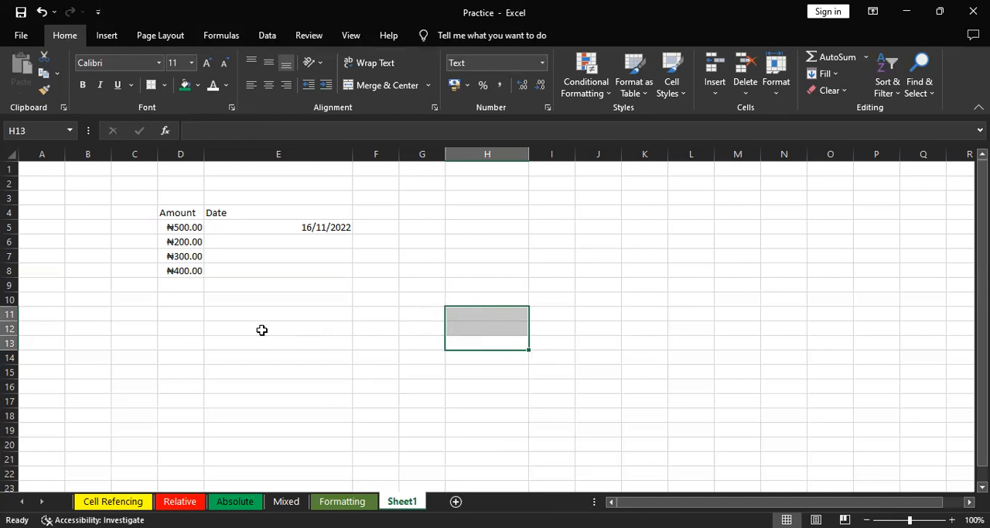
left_click(172, 332)
type("10")
key("Return")
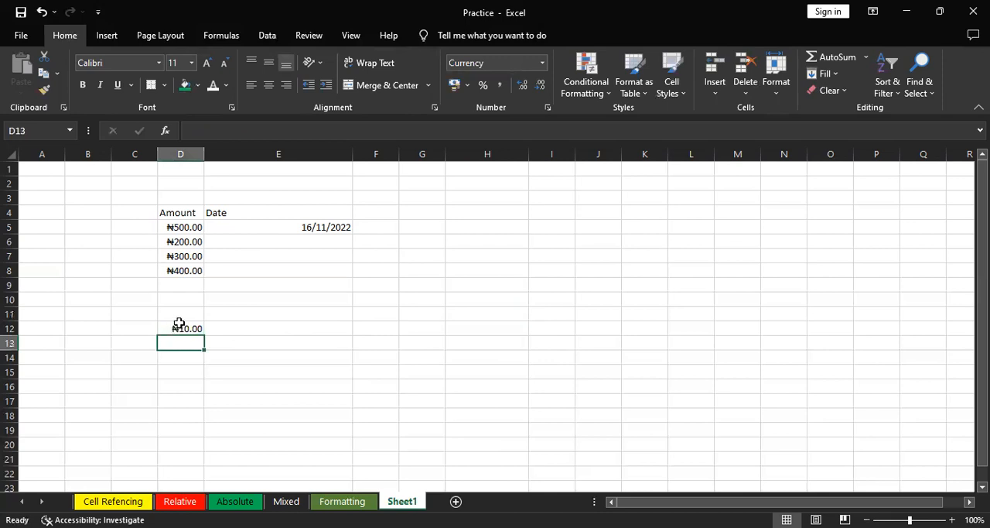
left_click(179, 325)
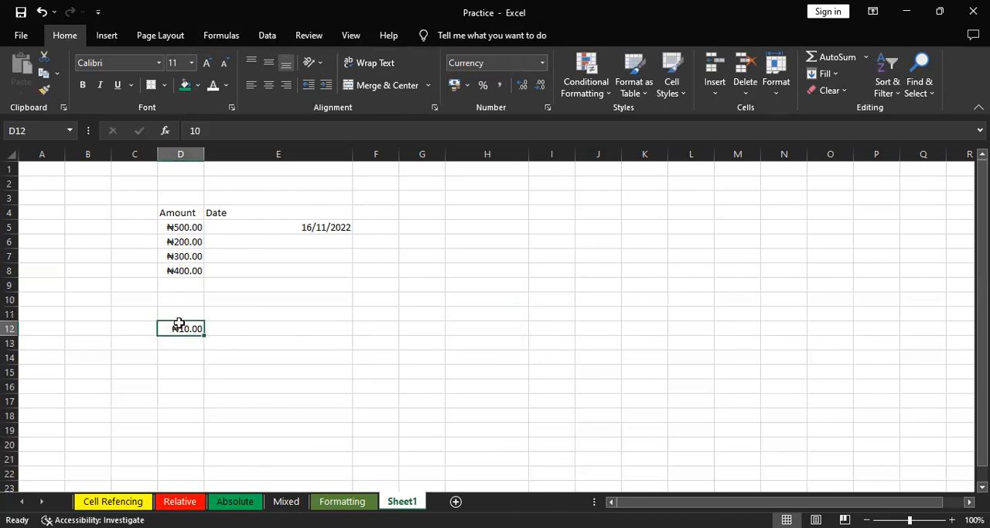
key("Delete")
Format the empty range H5:H12 with the Percentage number format
left_click_drag(490, 224, 506, 333)
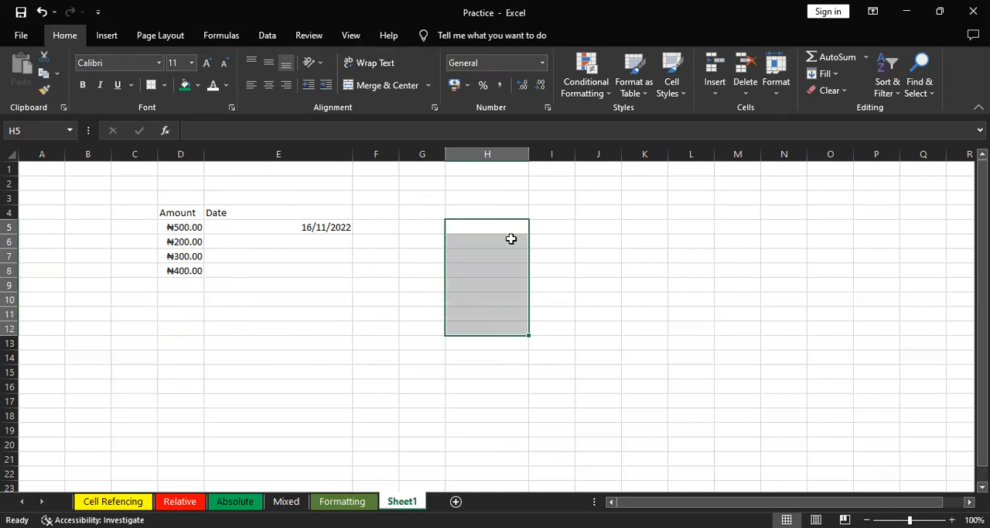
left_click(544, 64)
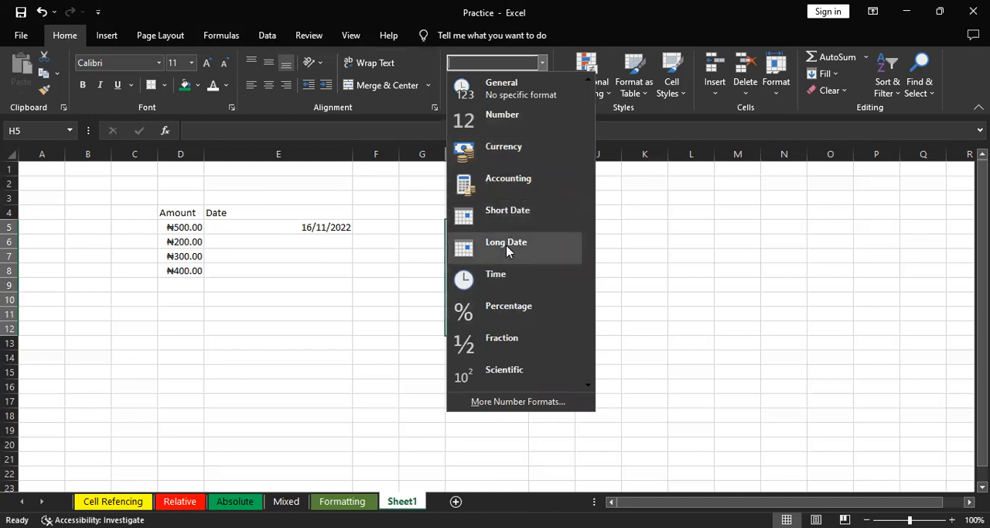
left_click(510, 307)
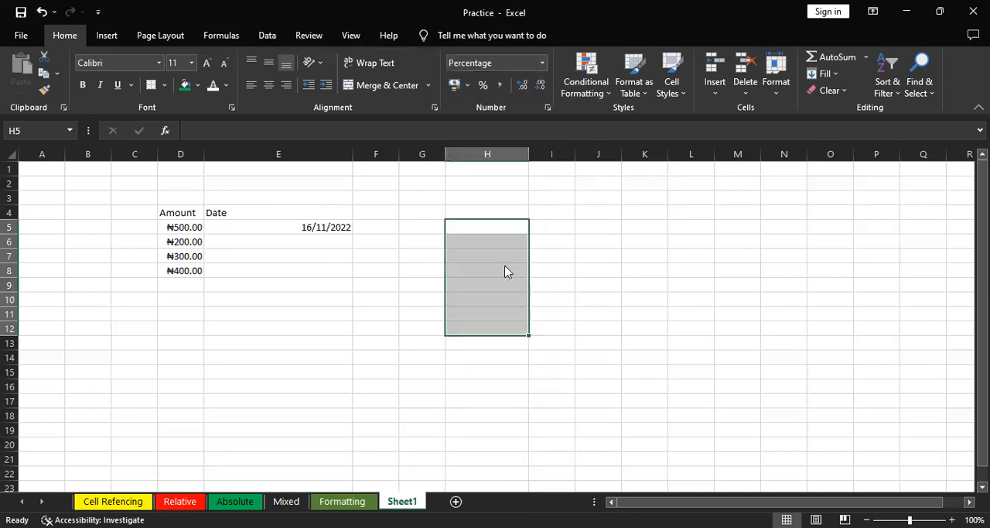
key("alt+Tab")
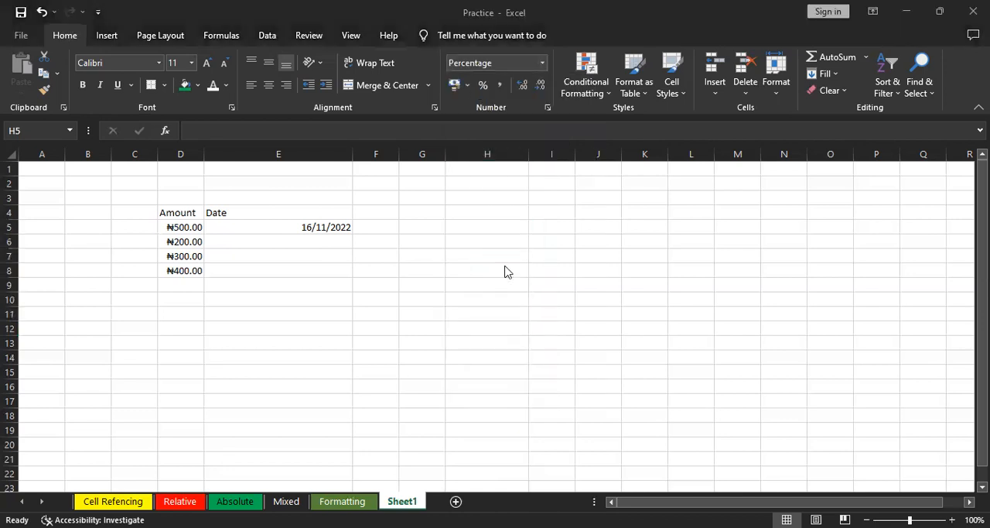
key("alt+Tab")
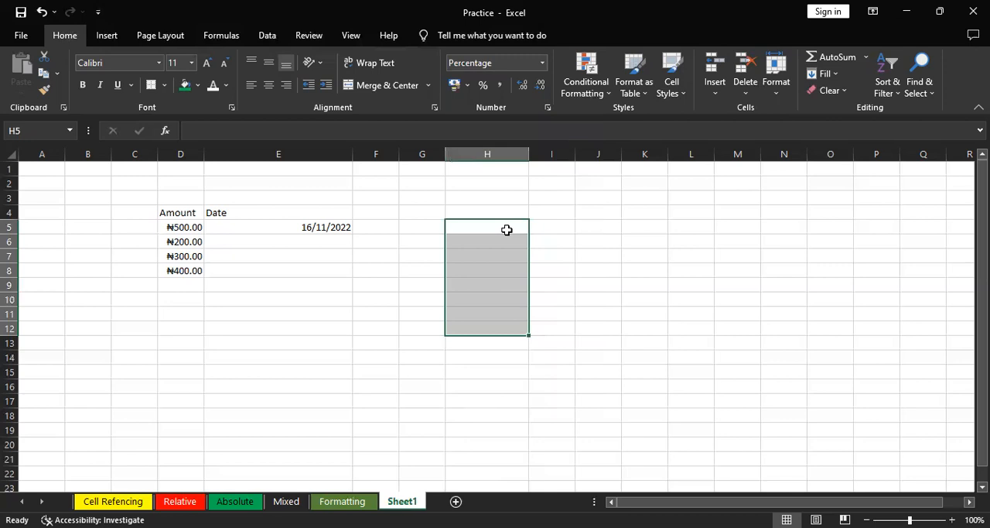